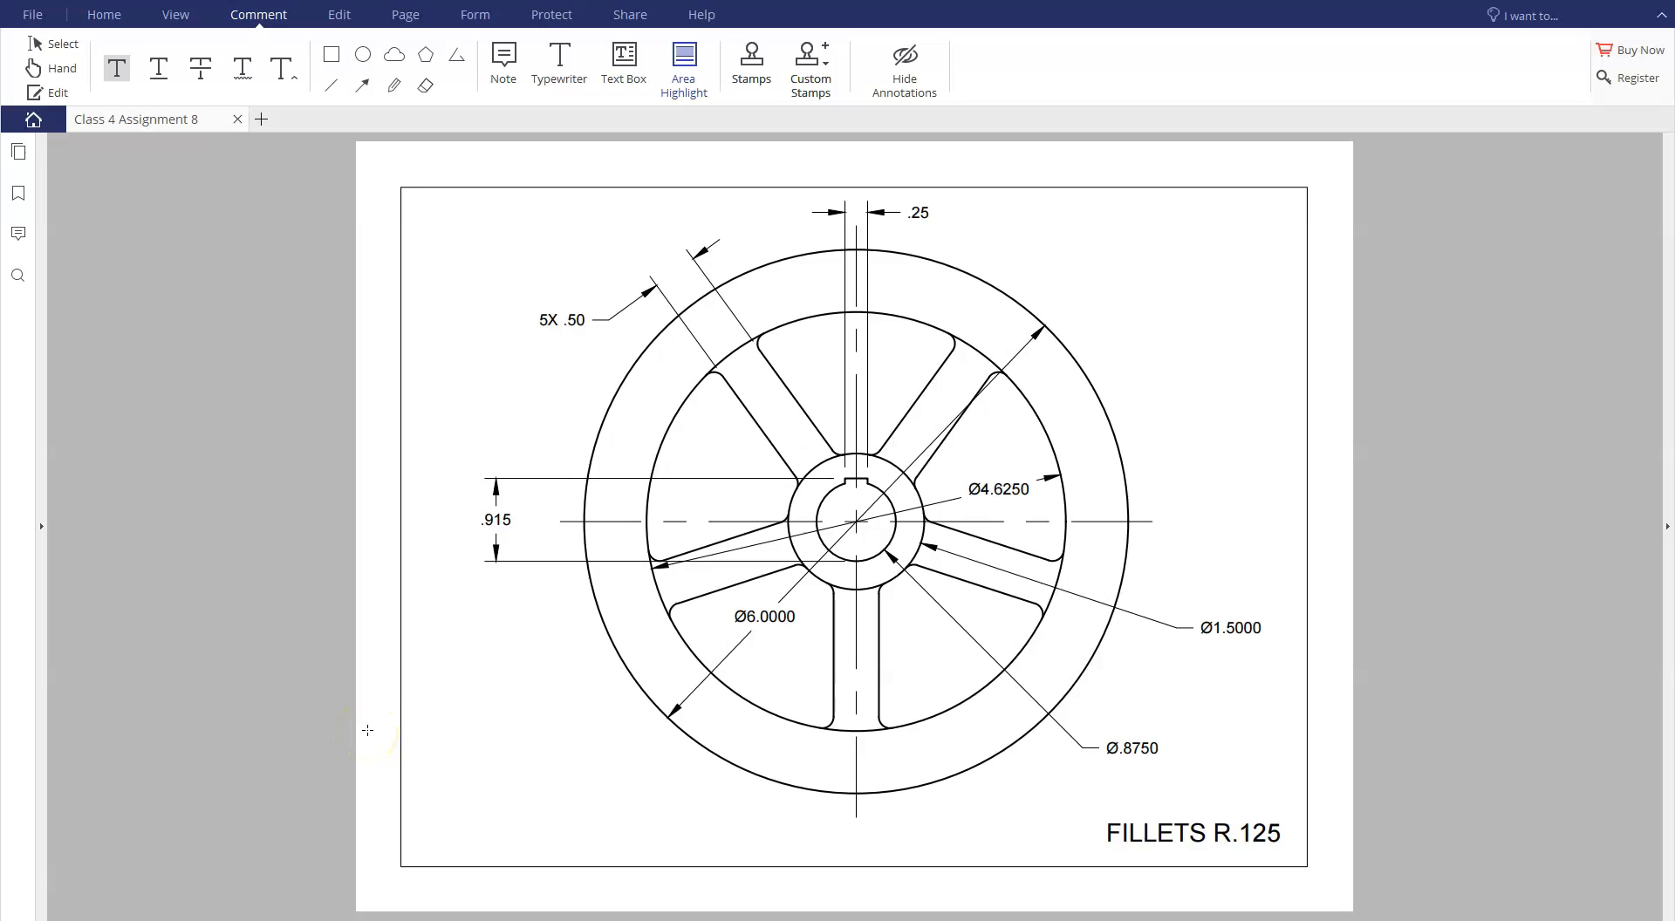
# Highlight the fillet radius note and the .915 and .25 keyway dimensions on the wheel's reference drawing.
pyautogui.moveTo(1133, 856); pyautogui.dragTo(1291, 856)
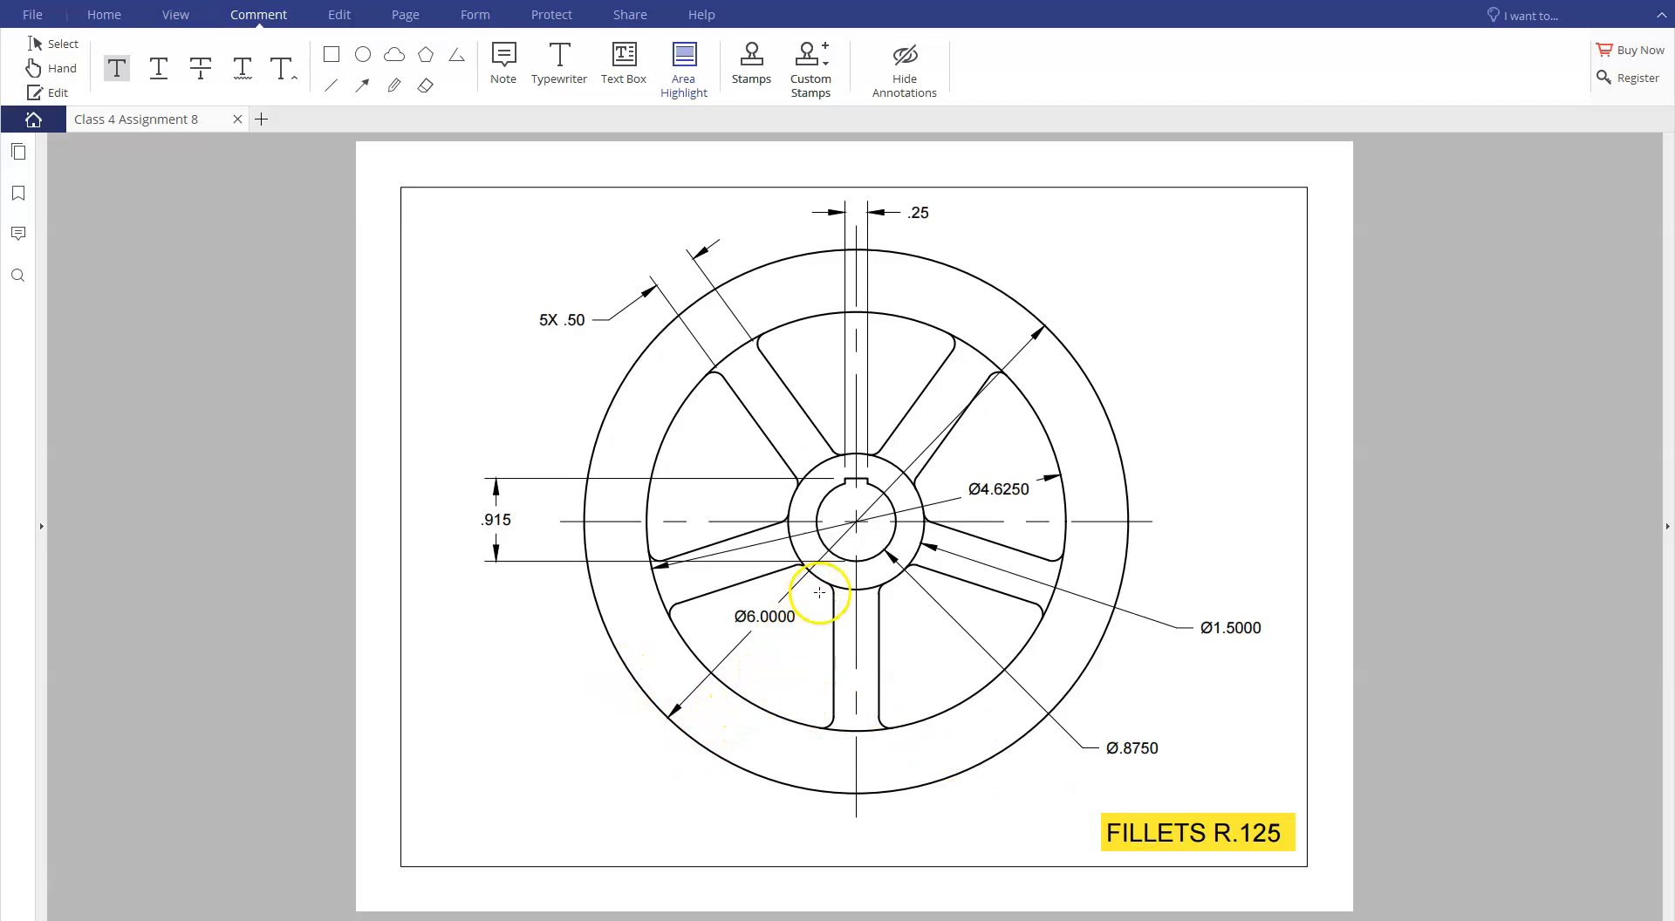
pyautogui.click(477, 516)
pyautogui.moveTo(518, 525); pyautogui.dragTo(559, 495)
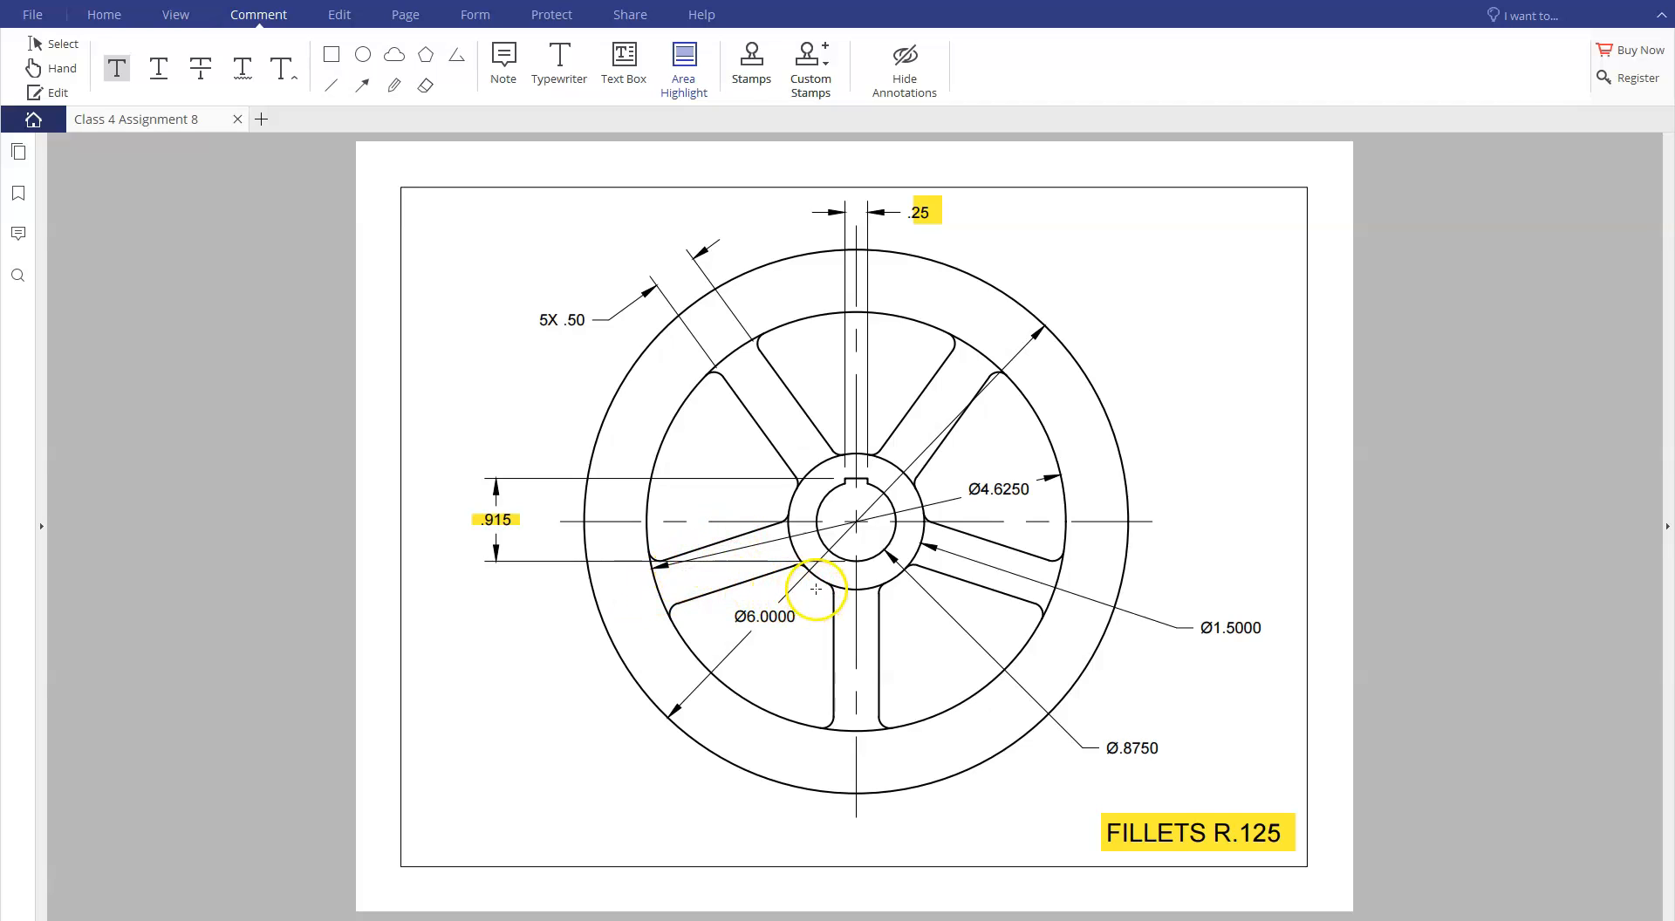
pyautogui.moveTo(818, 712); pyautogui.dragTo(900, 743)
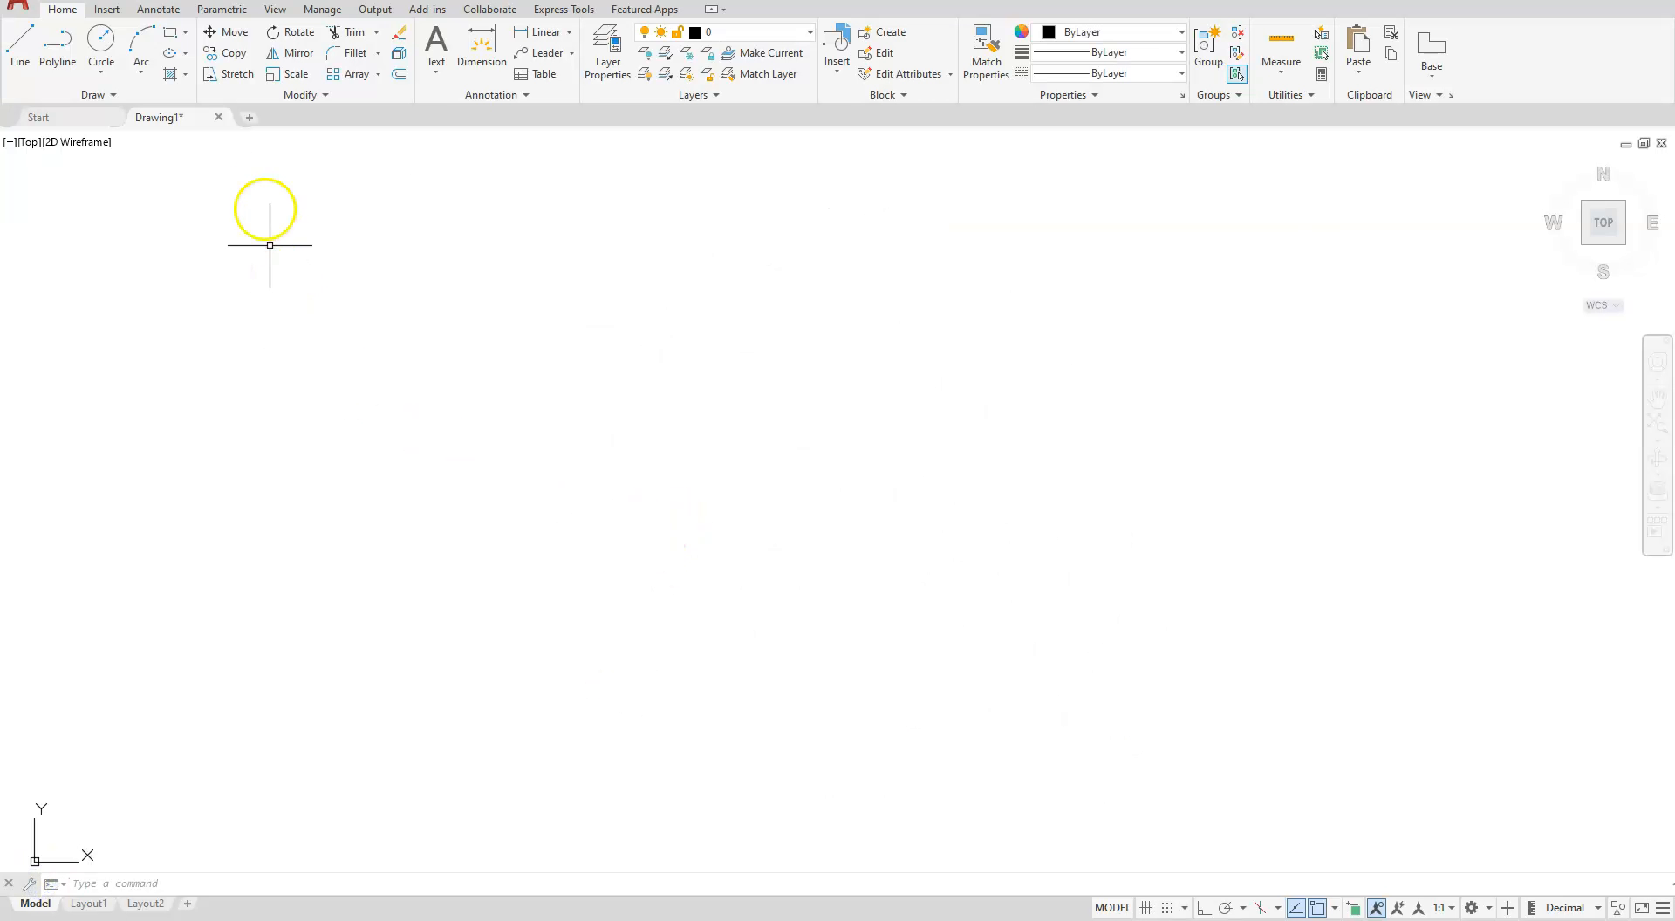
# In AutoCAD, draw a circle with a diameter of 6 near the middle of the empty drawing as the wheel's outer rim.
pyautogui.click(96, 70)
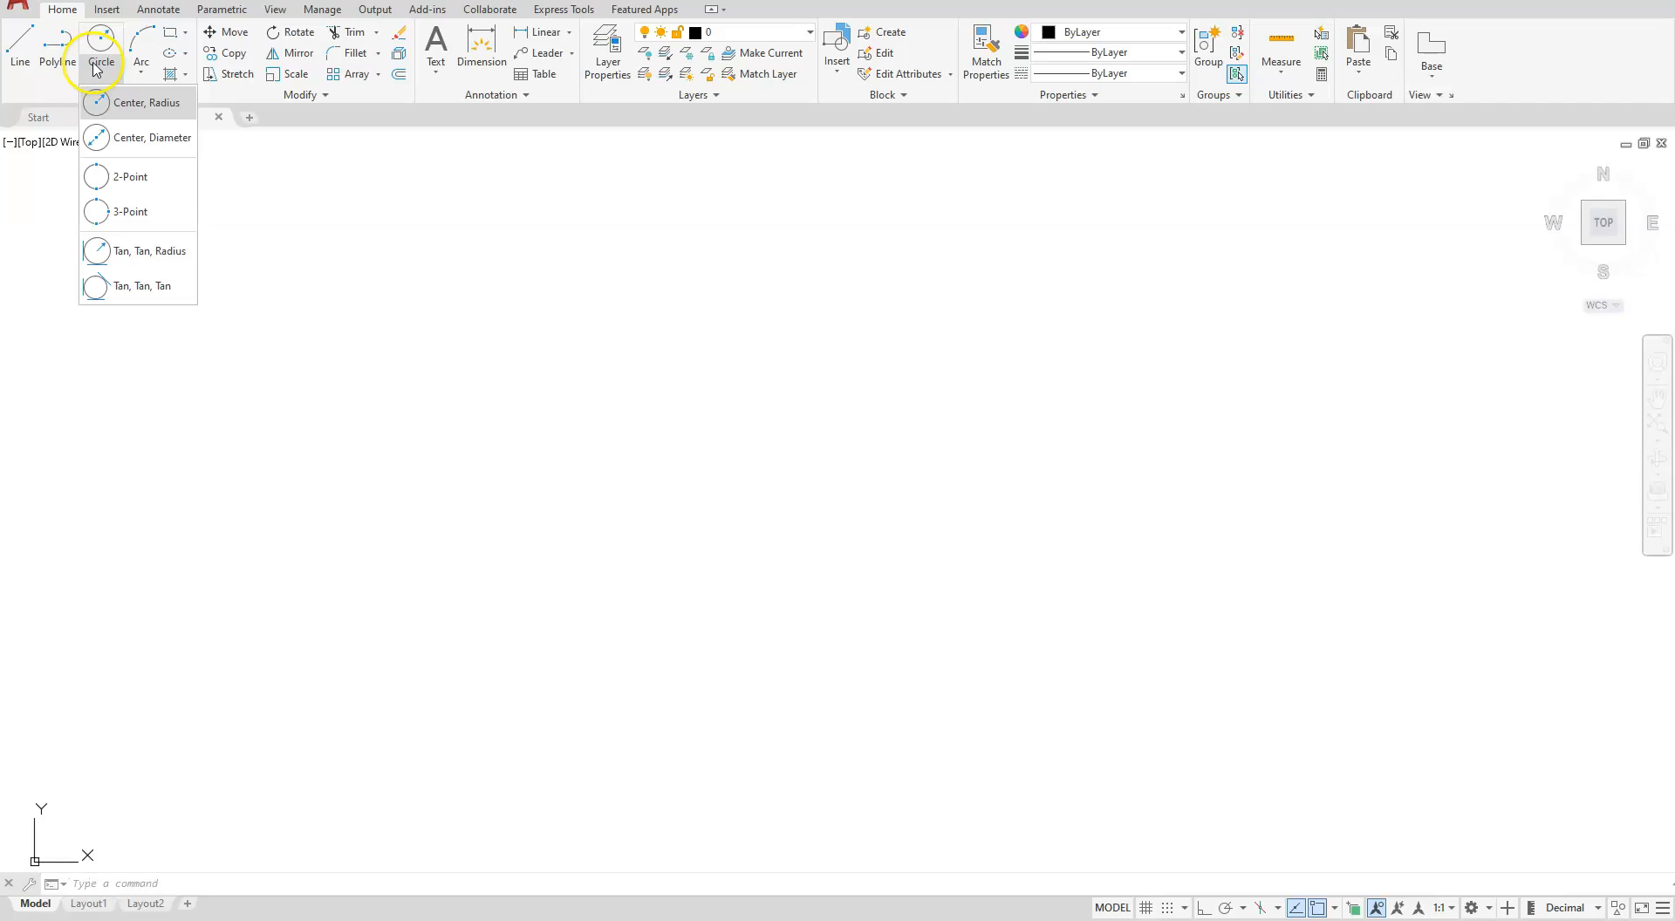
pyautogui.click(140, 138)
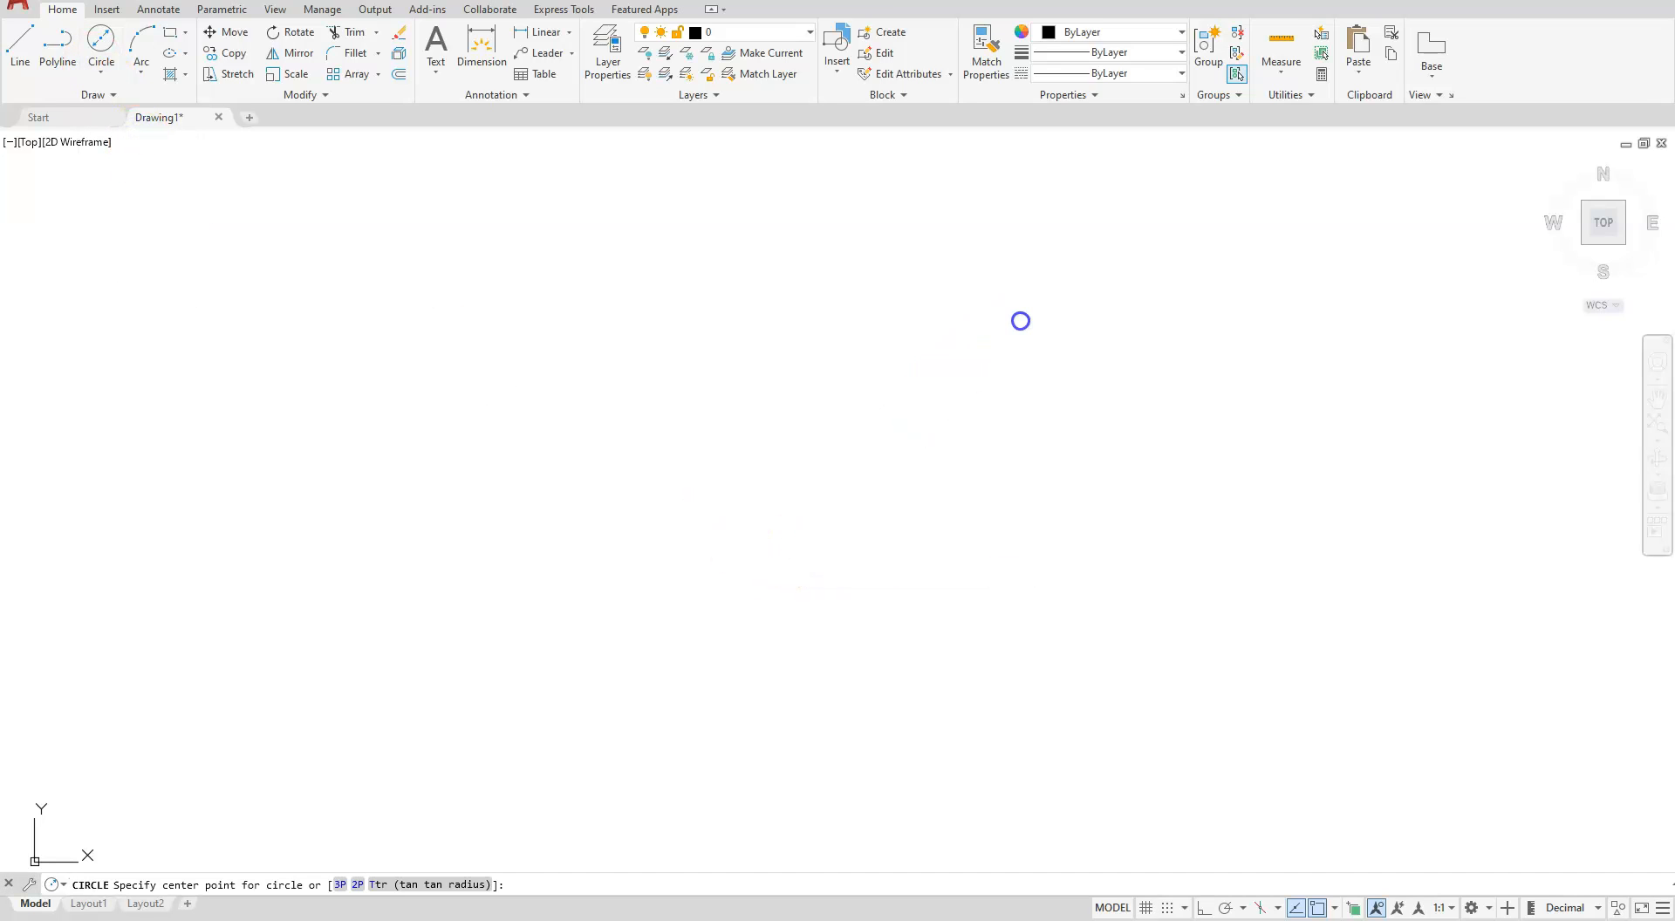
pyautogui.click(792, 545)
pyautogui.write('6')
pyautogui.press('Return')
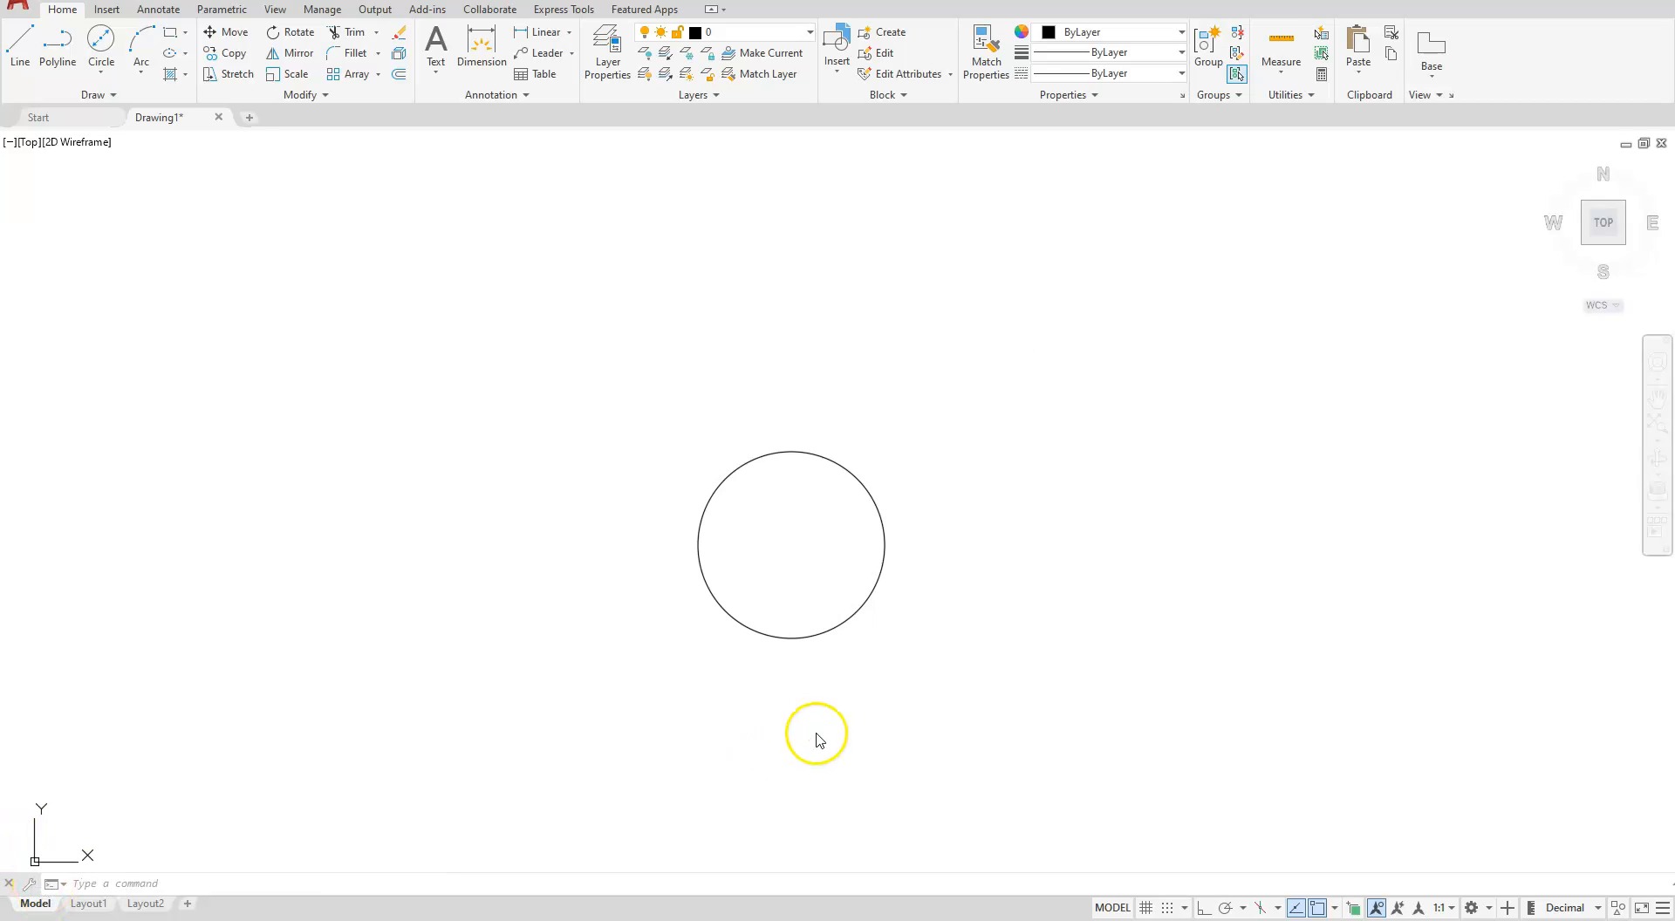
# Draw a circle with a diameter of 4.625 concentric with the outer rim circle.
pyautogui.click(100, 66)
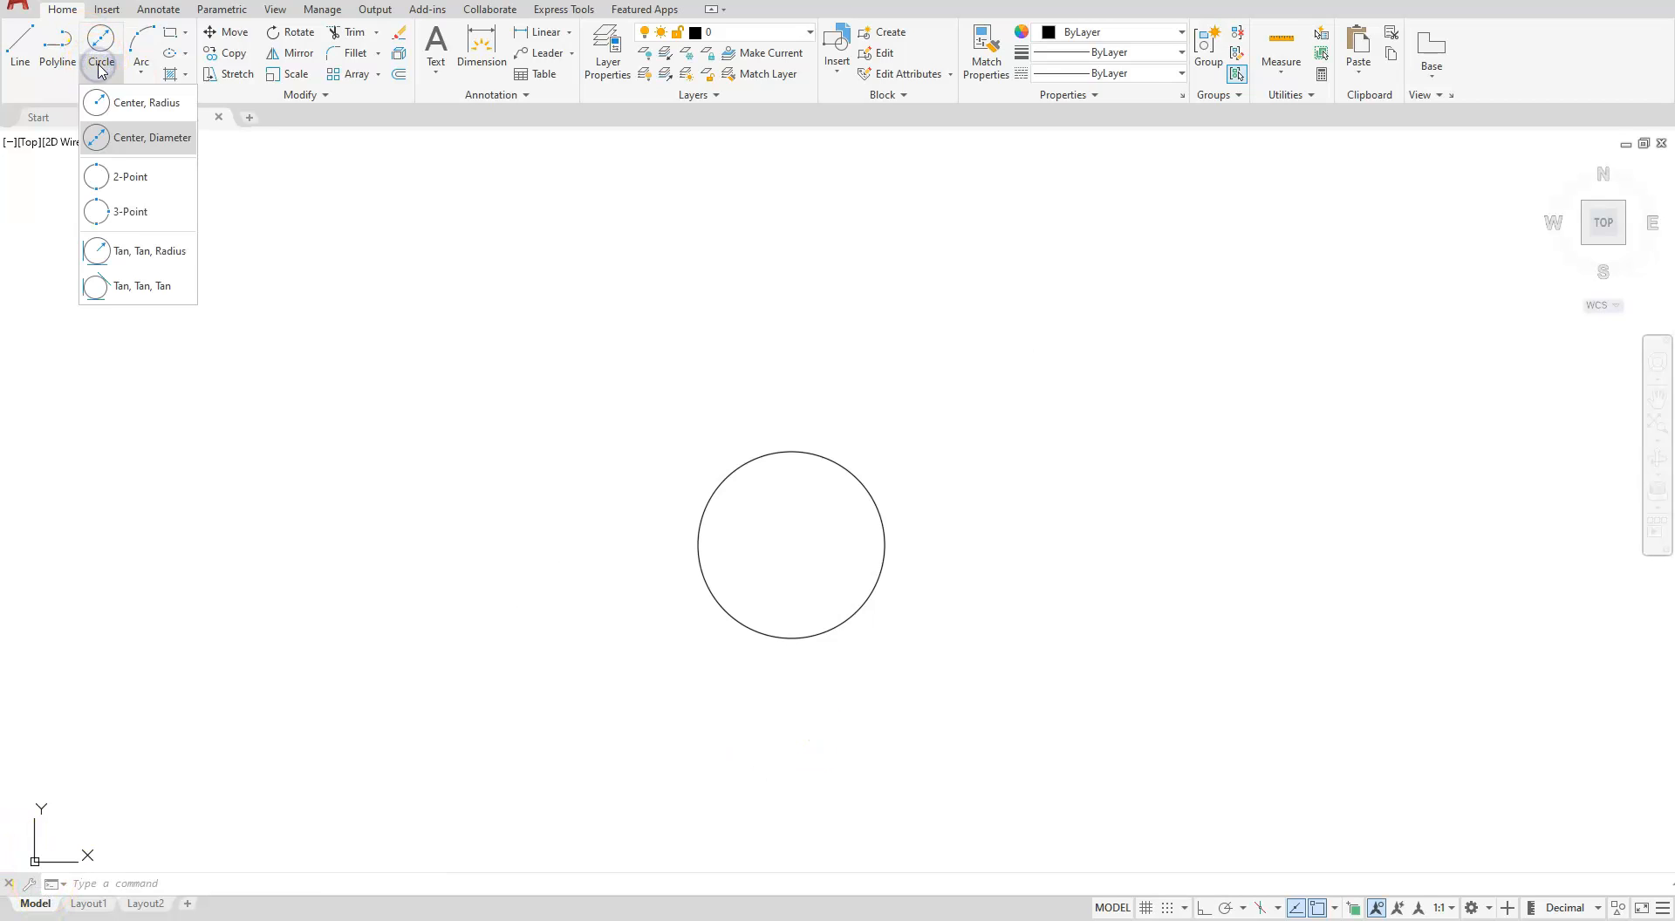
pyautogui.click(118, 140)
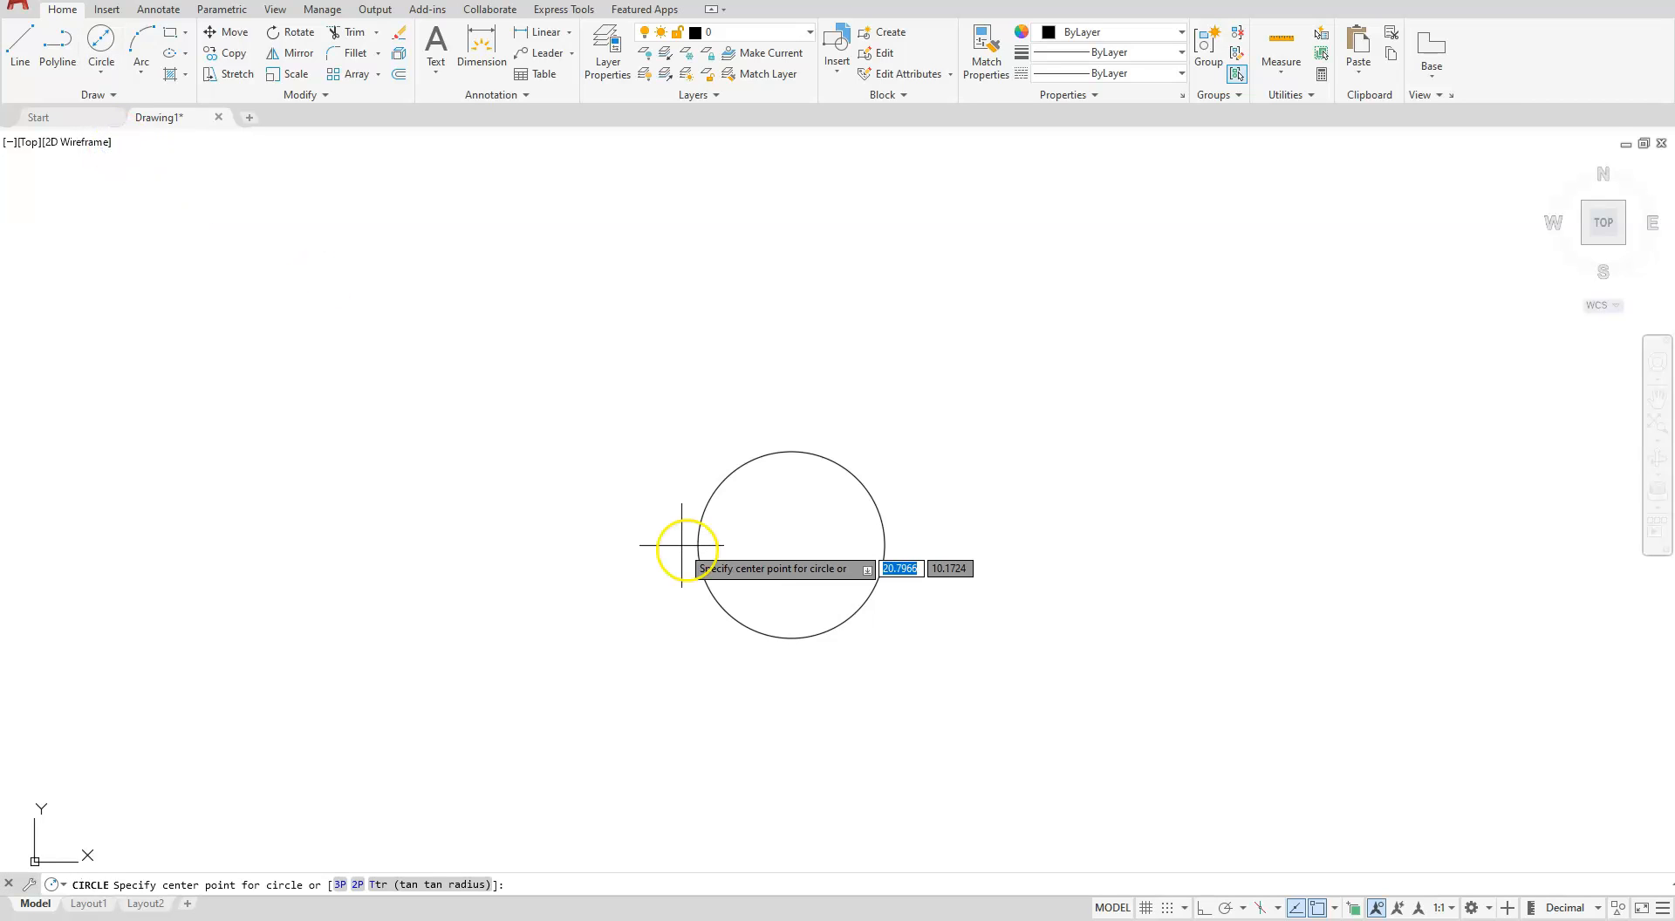
pyautogui.click(791, 545)
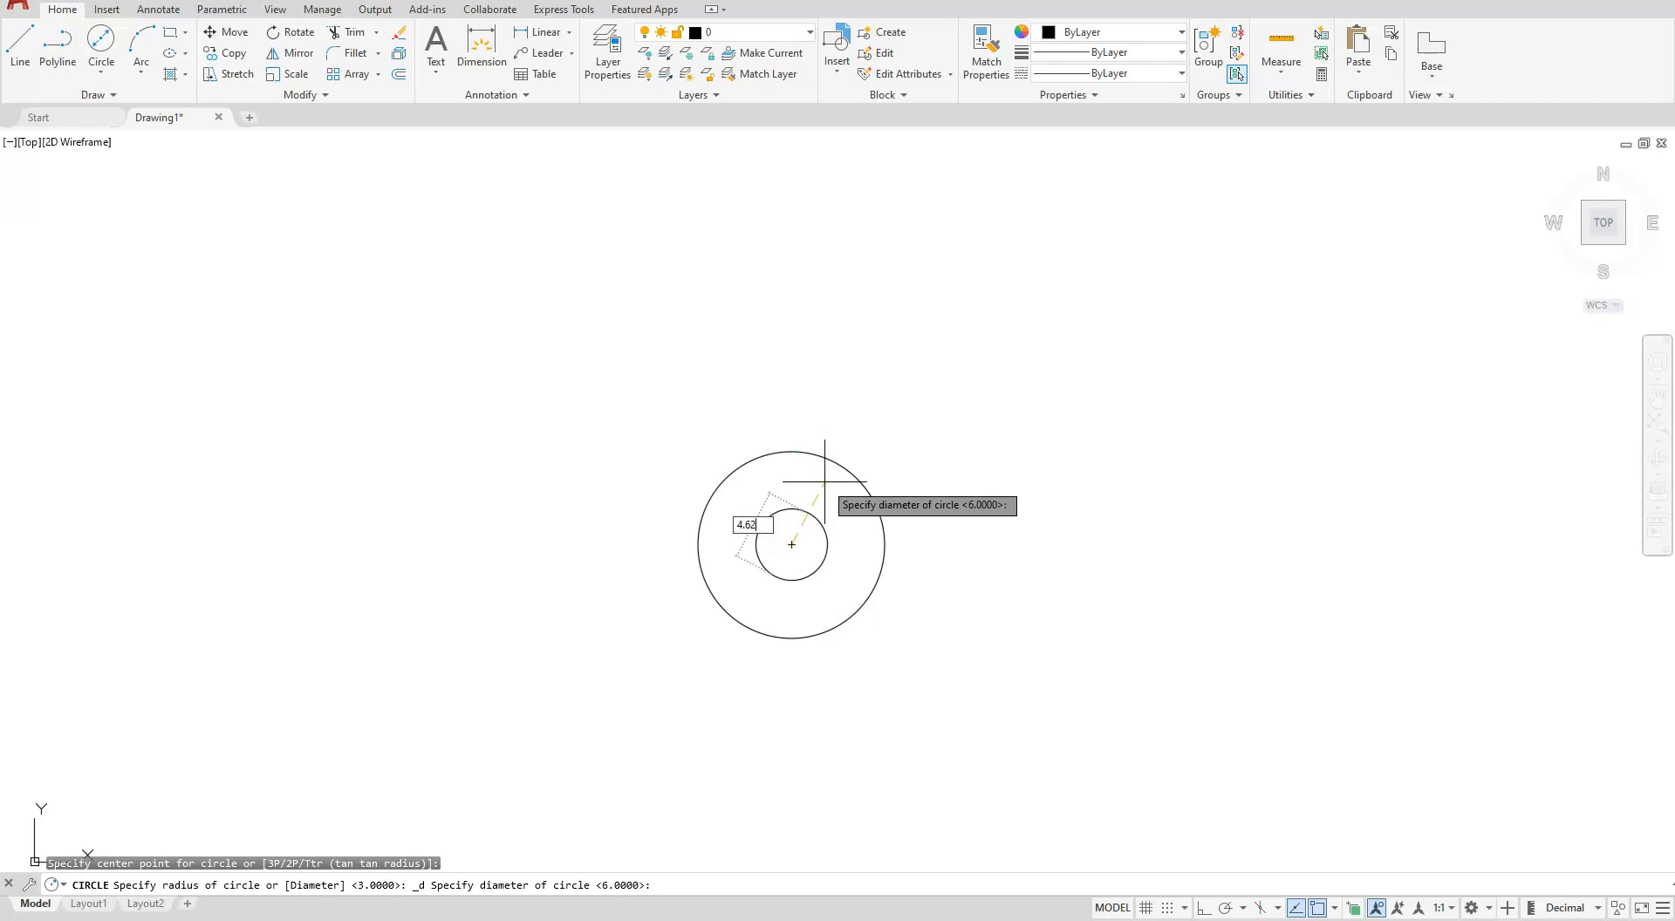
pyautogui.press('Return')
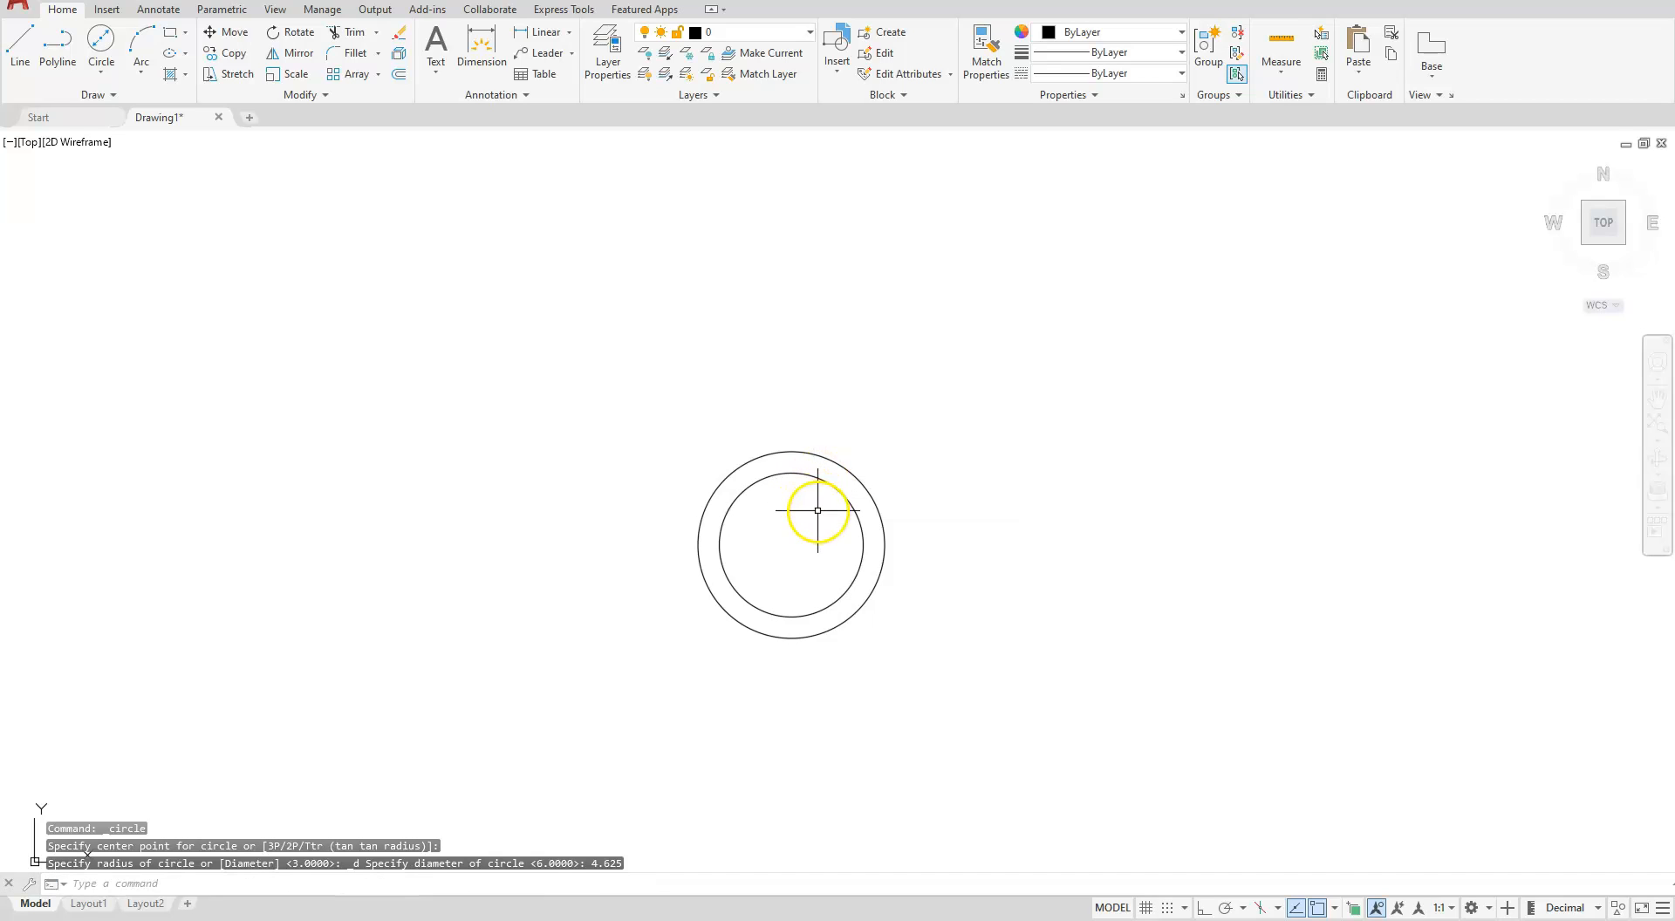
# Draw a circle with a diameter of .875 at the wheel's centre for the bore.
pyautogui.click(104, 70)
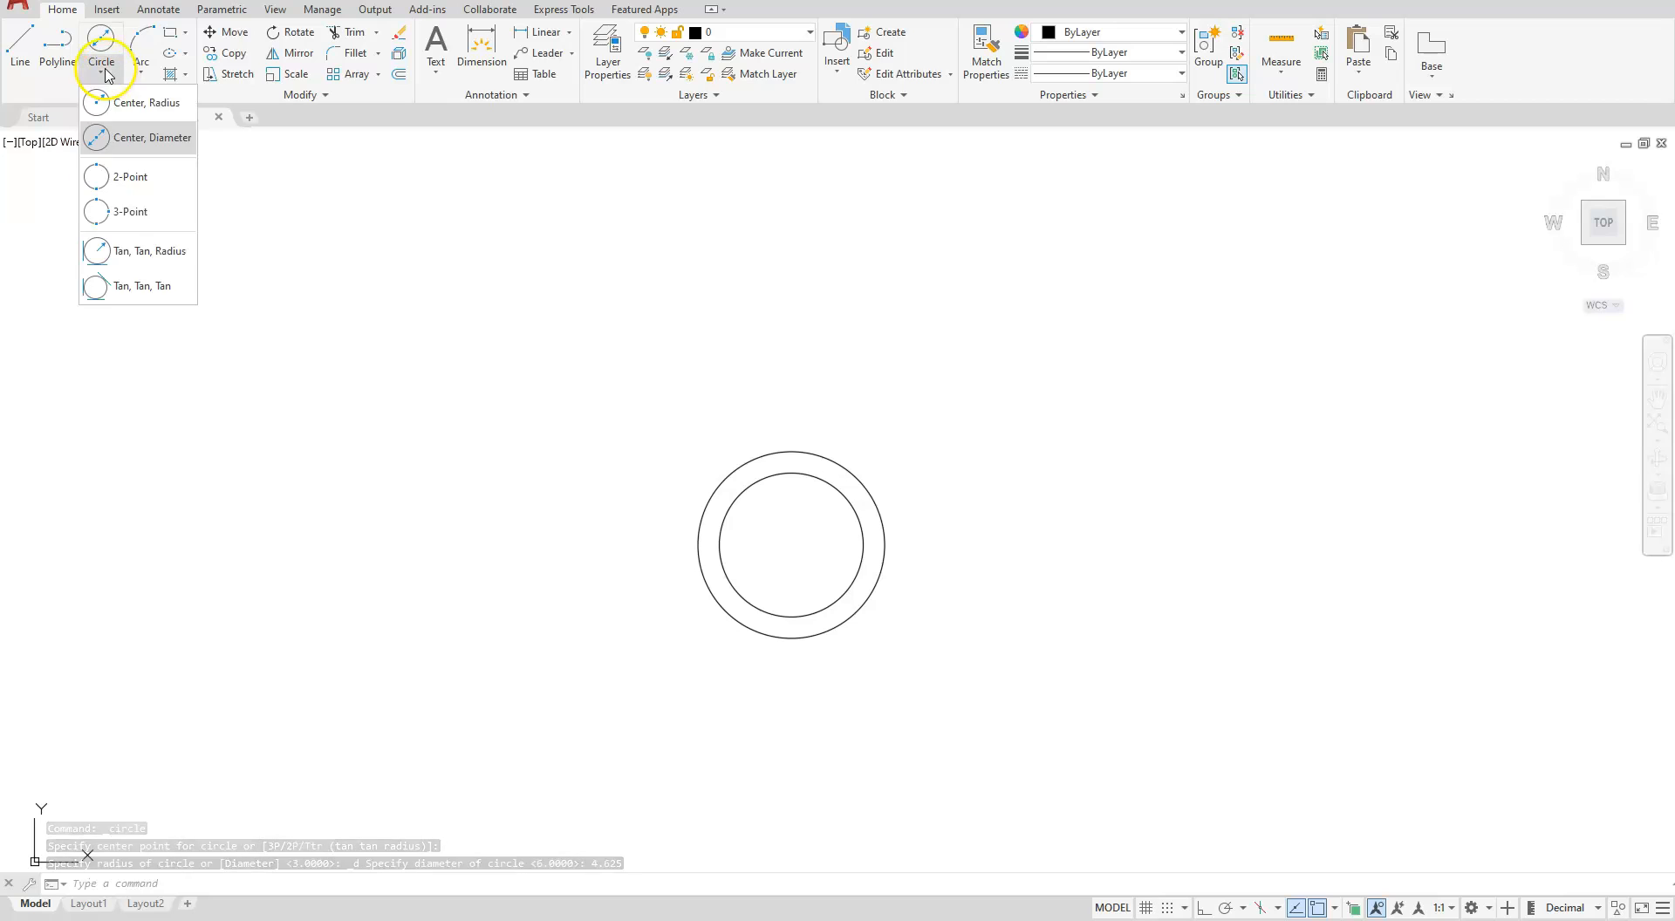
pyautogui.click(109, 137)
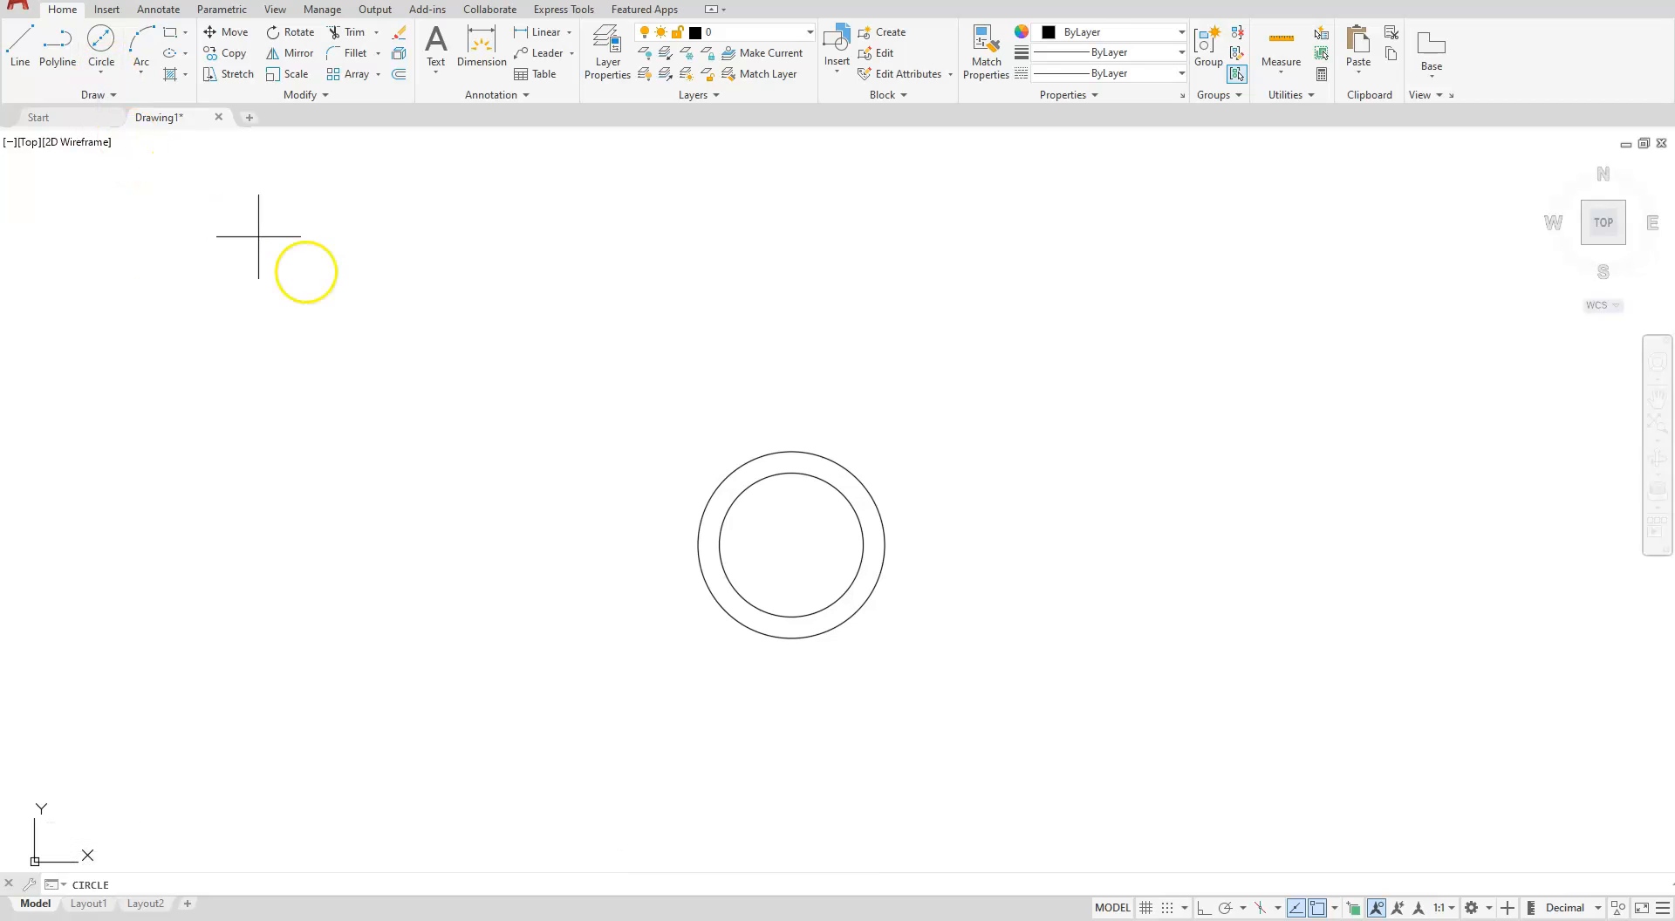
pyautogui.click(789, 546)
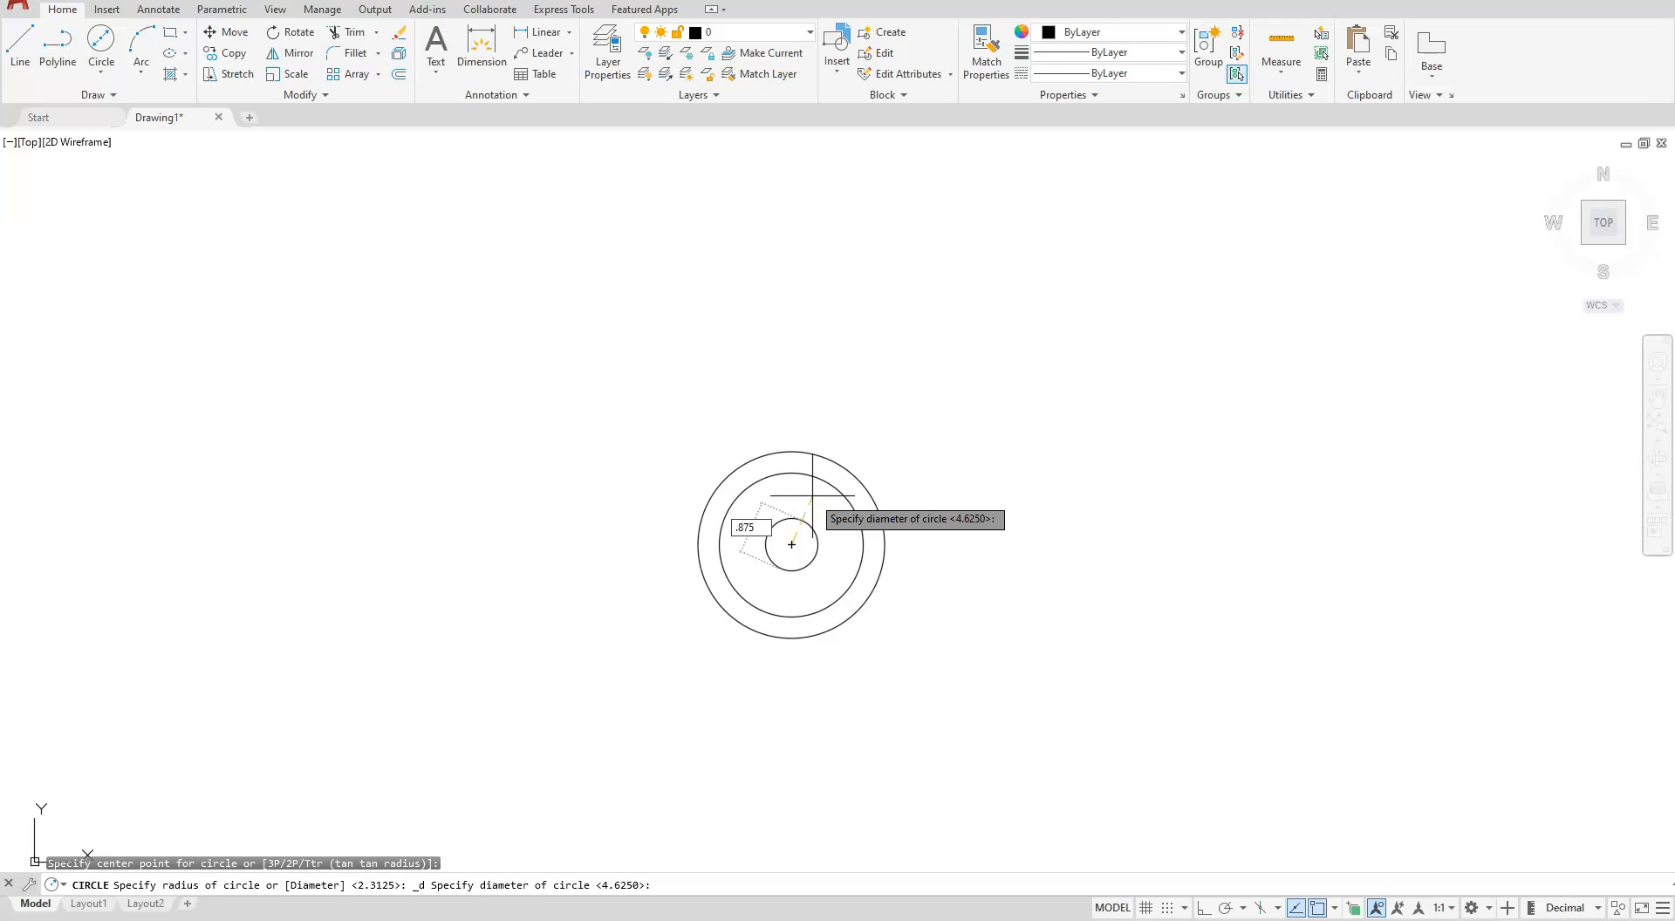
pyautogui.press('Return')
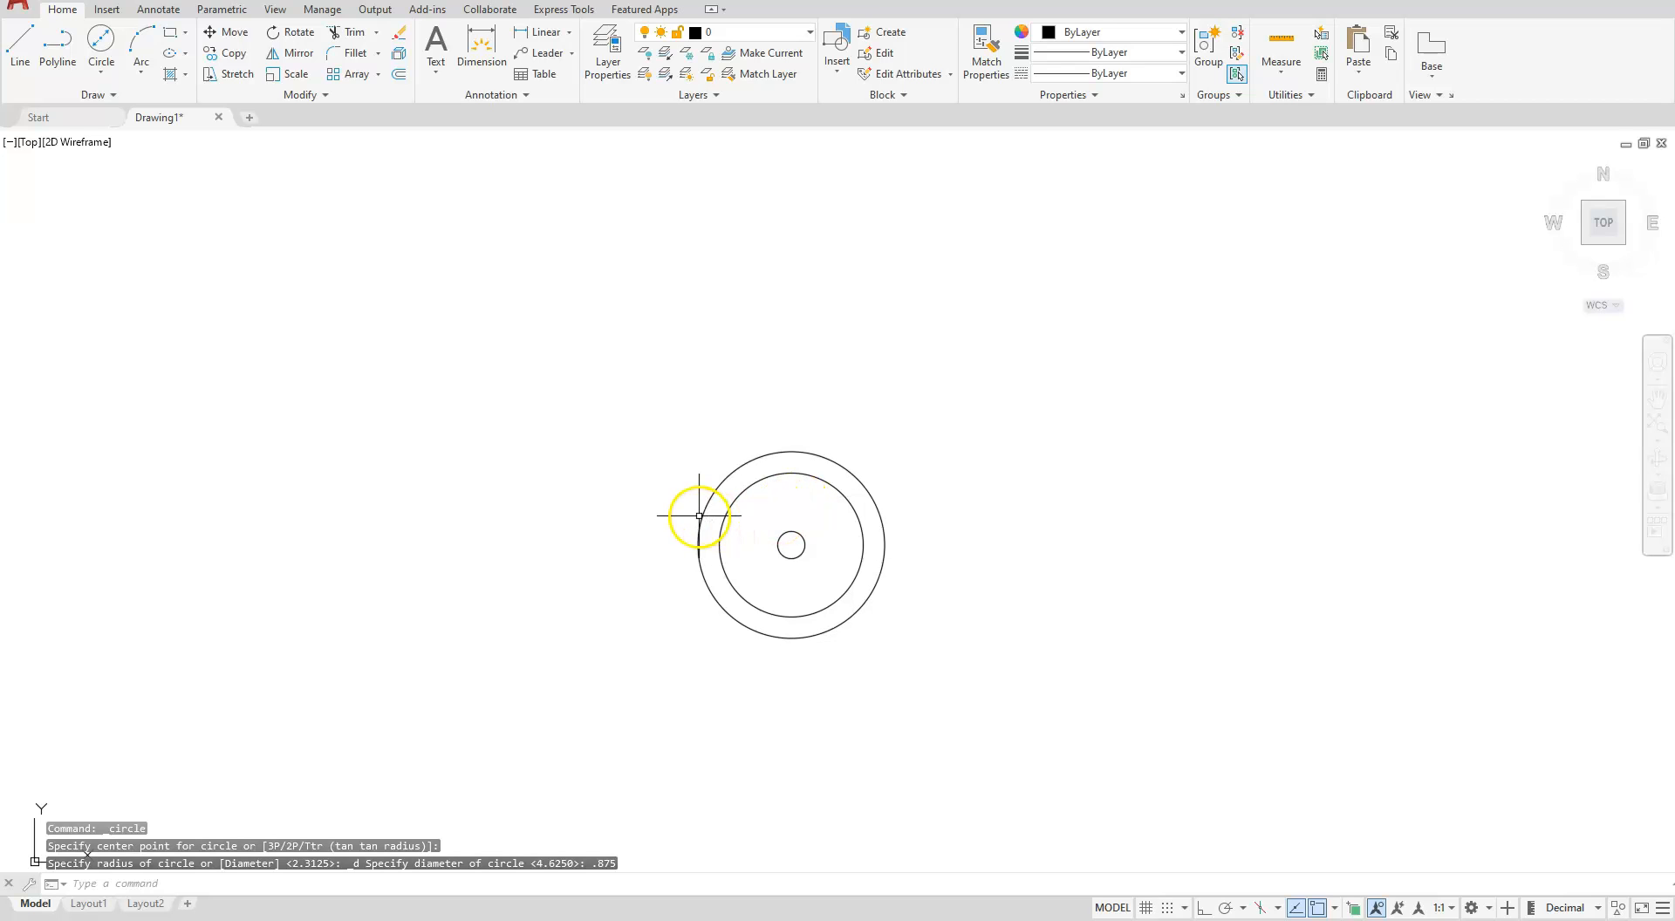
# Draw a circle with a diameter of 1.5 around the bore, centred on the wheel, for the hub.
pyautogui.click(101, 70)
pyautogui.click(138, 137)
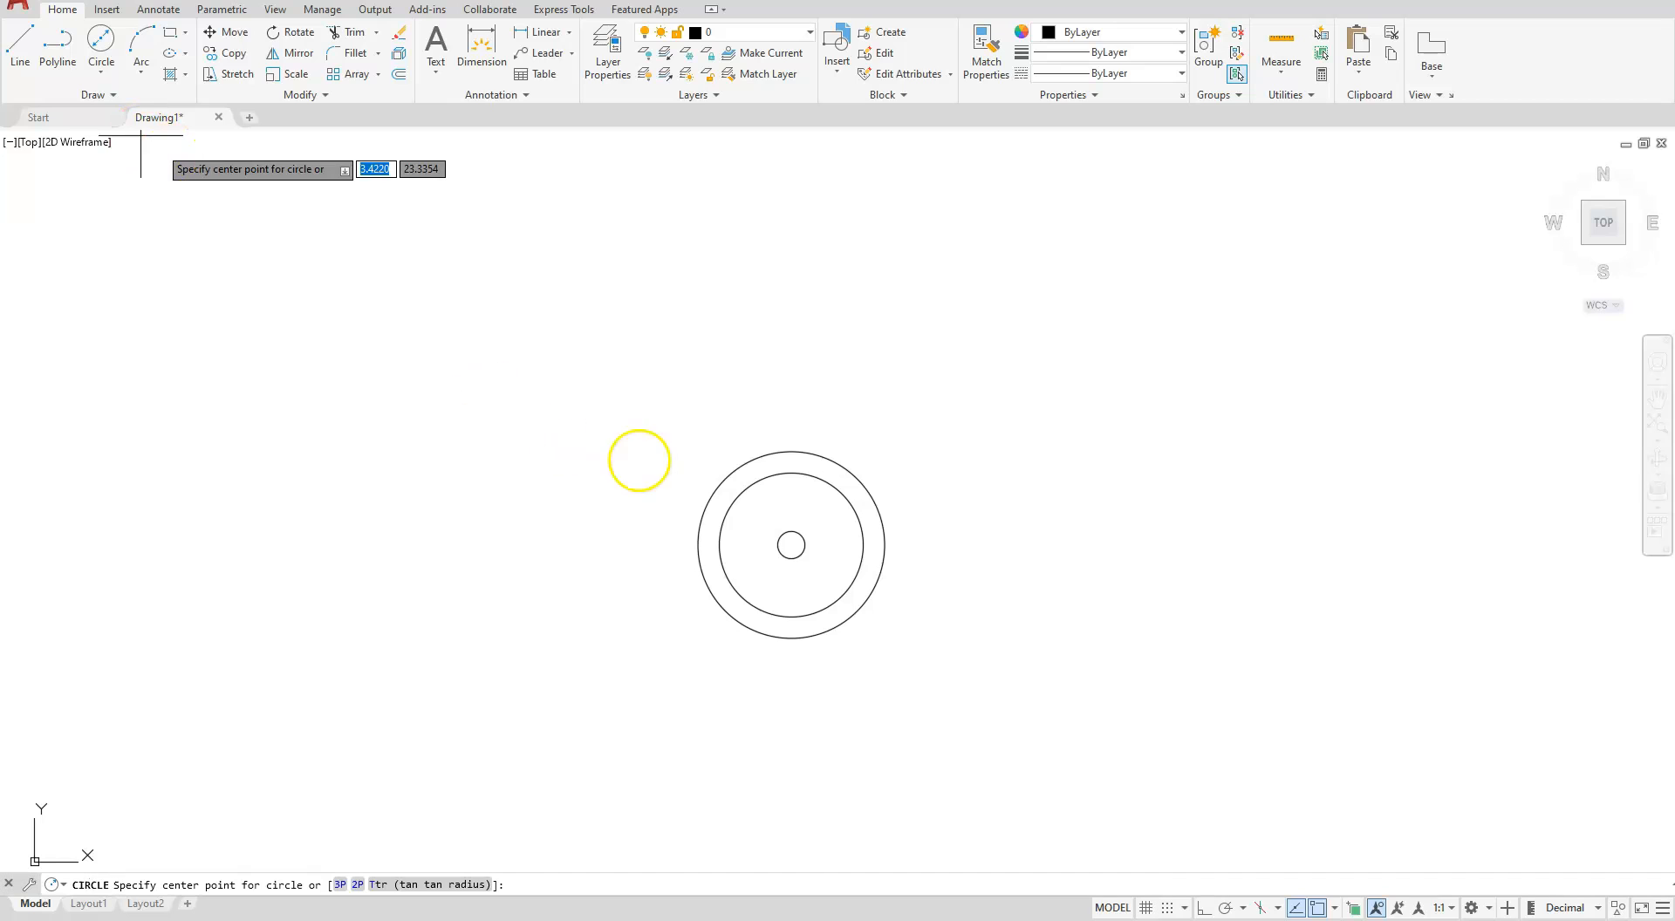
pyautogui.click(793, 544)
pyautogui.write('1.5')
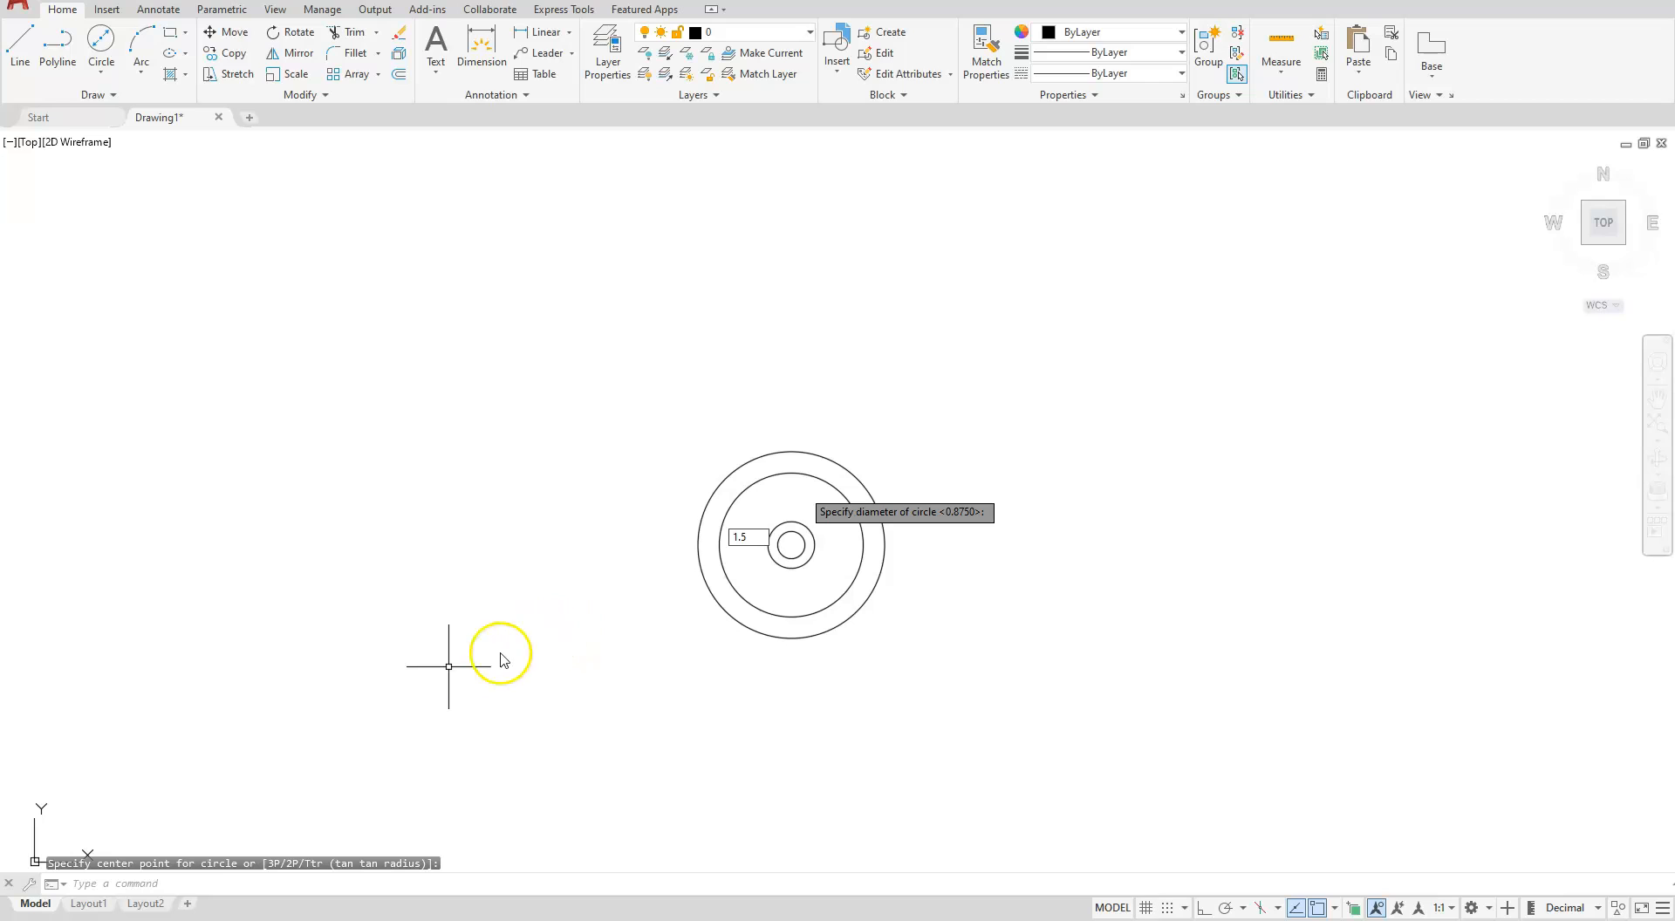
pyautogui.press('Return')
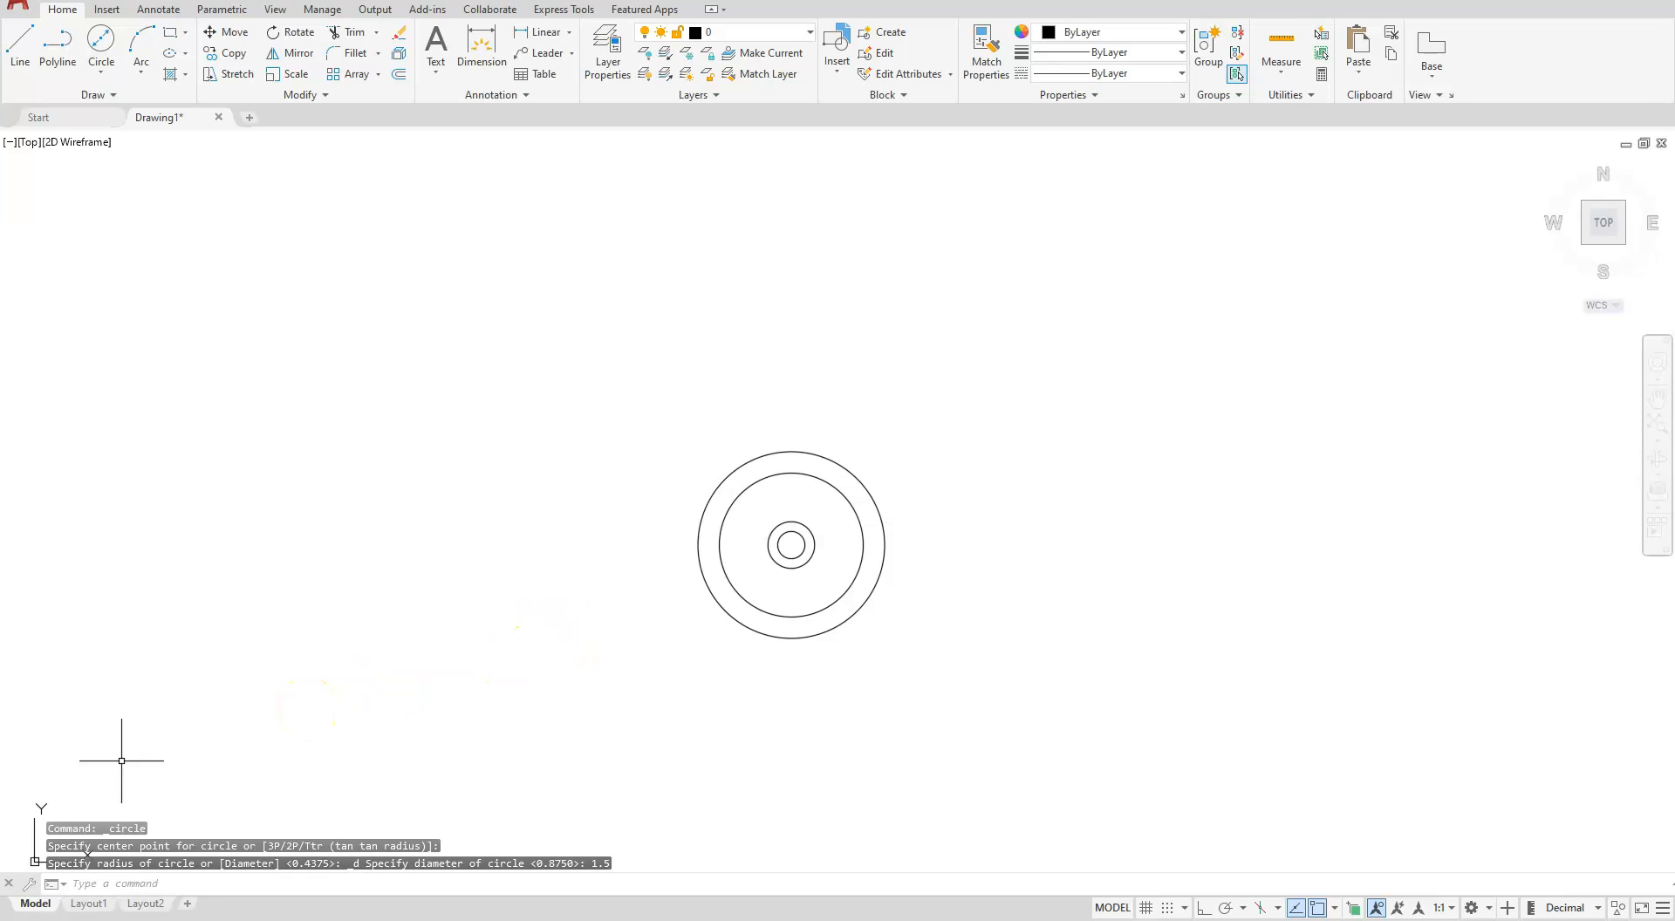
# Draw a ray from the circles' common centre straight down through the rim, with Ortho turned on.
pyautogui.scroll(6, 794, 596)
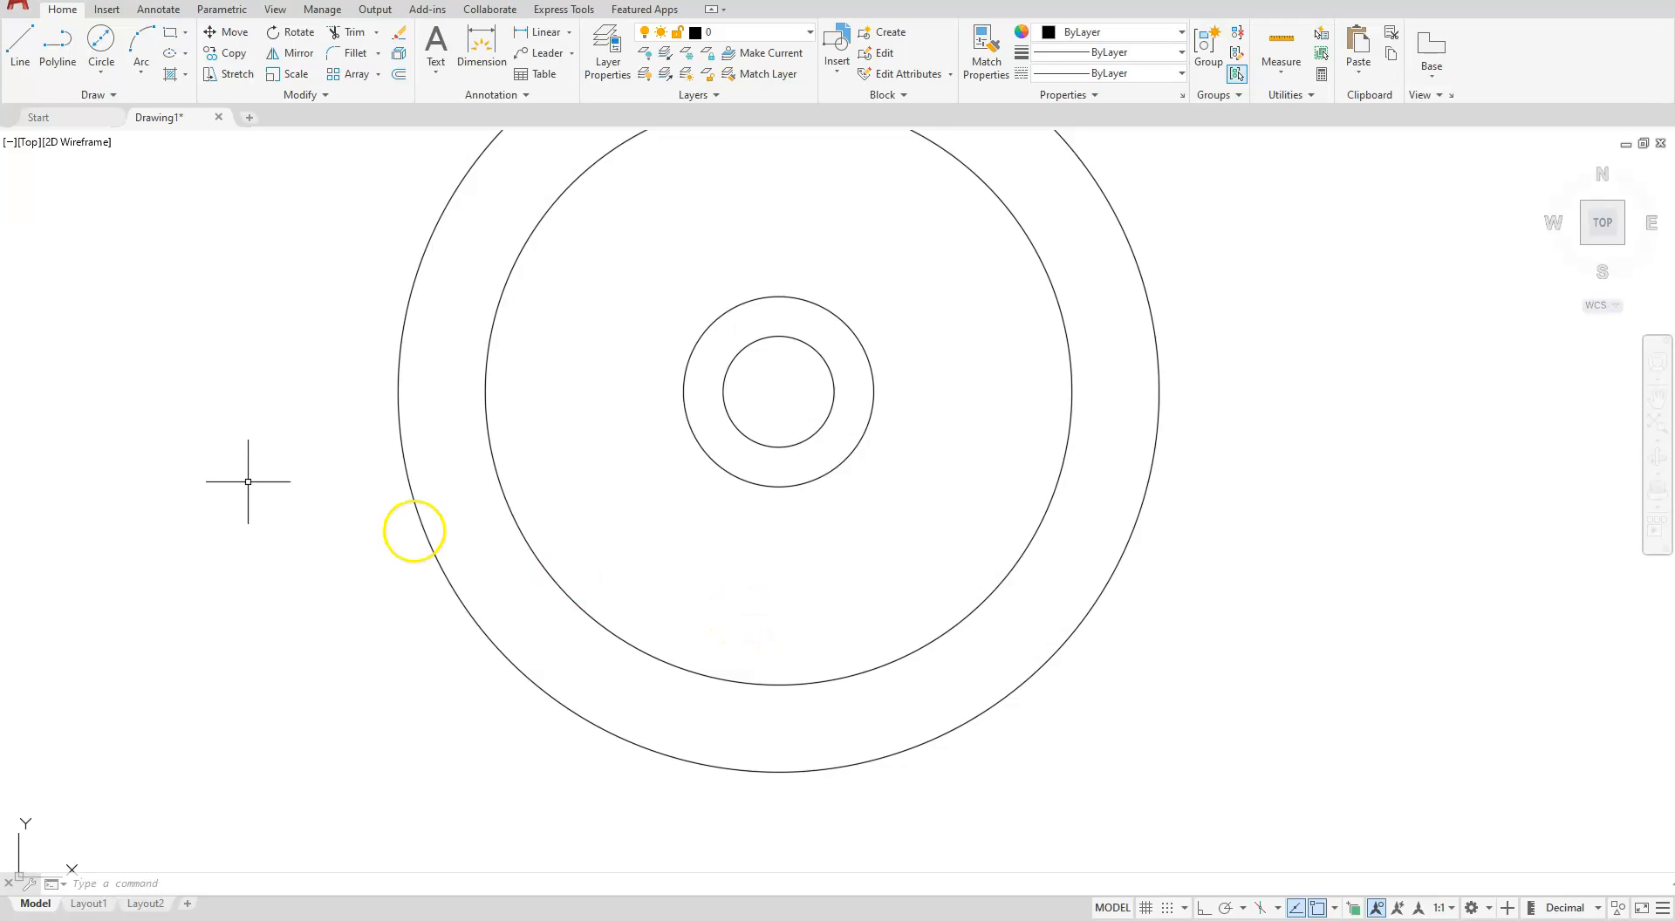
pyautogui.click(106, 99)
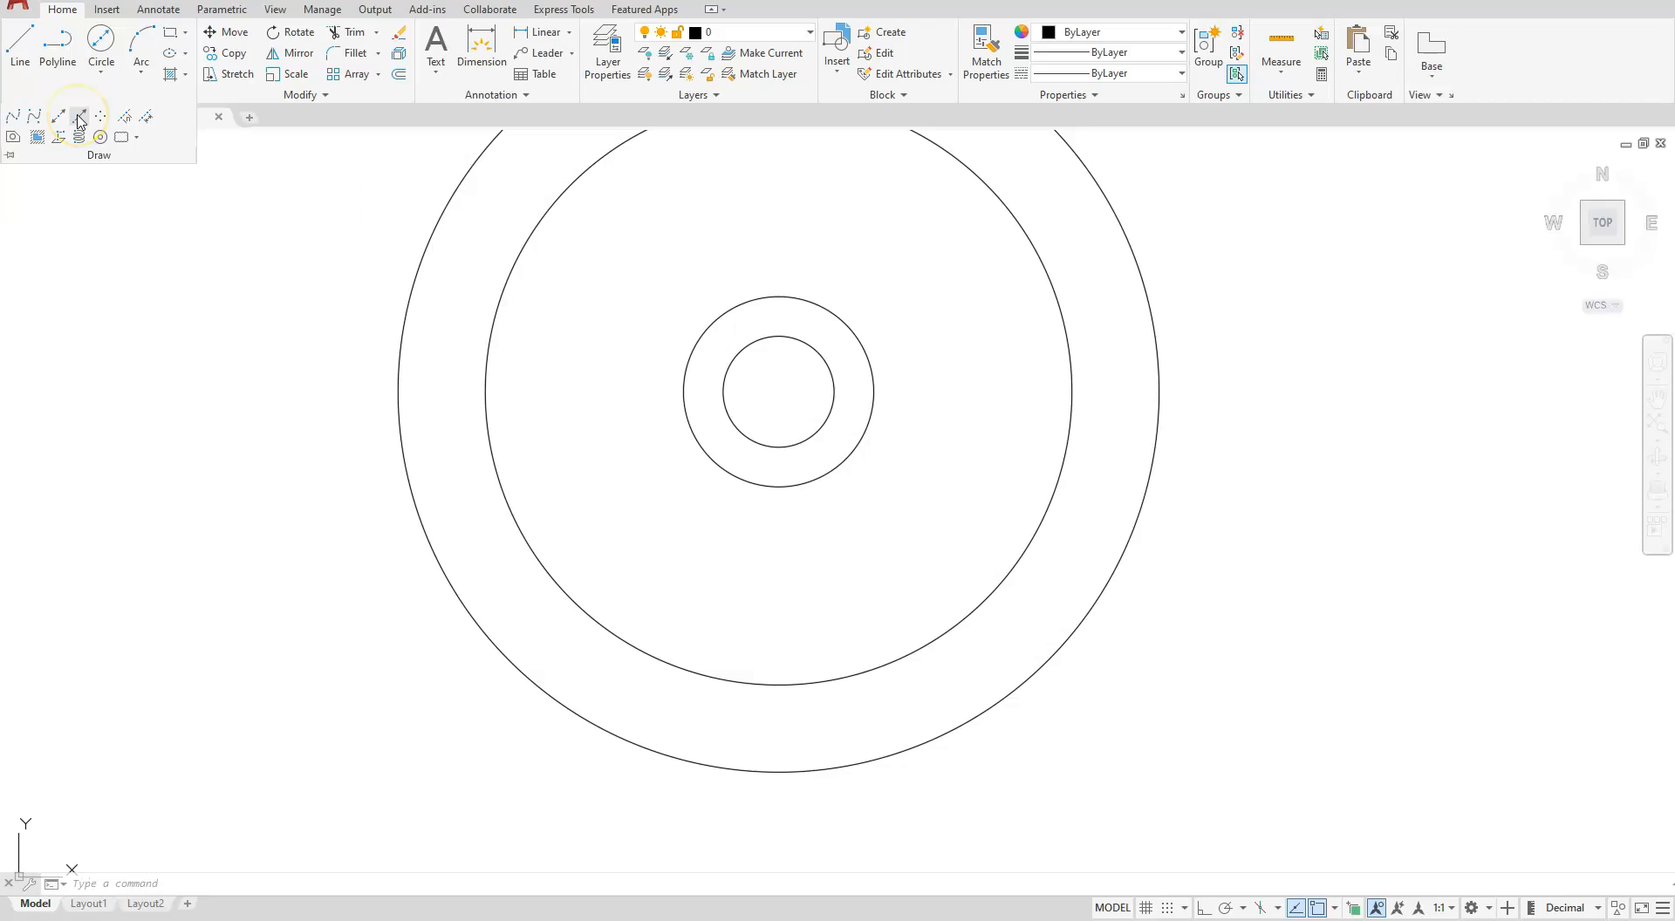
pyautogui.click(78, 118)
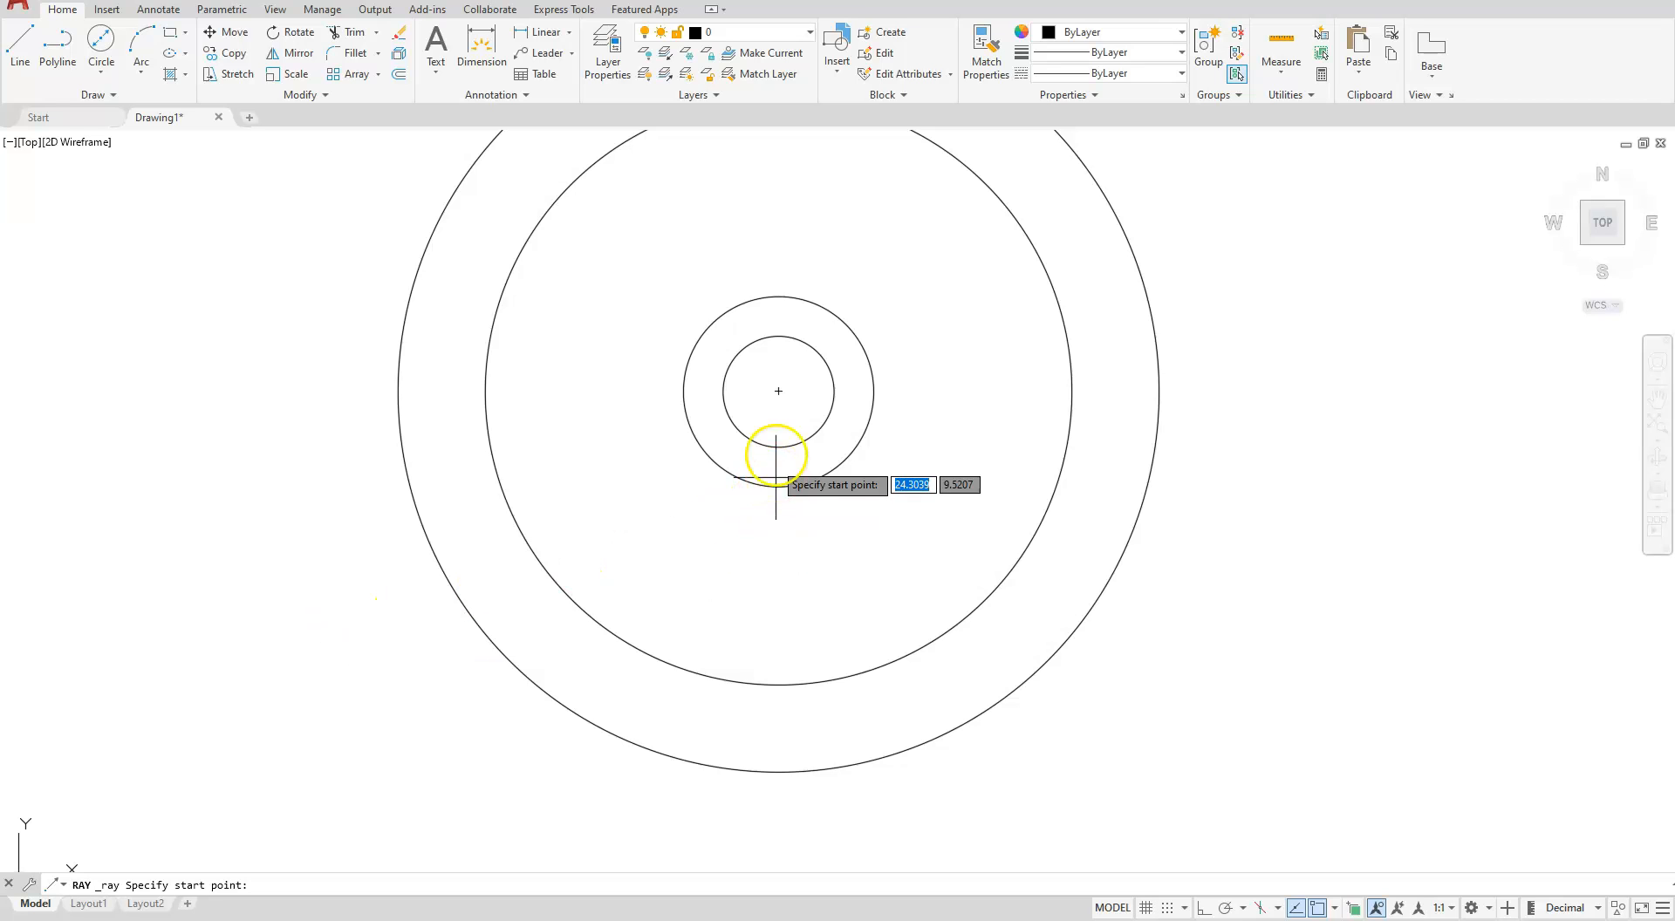
pyautogui.click(778, 391)
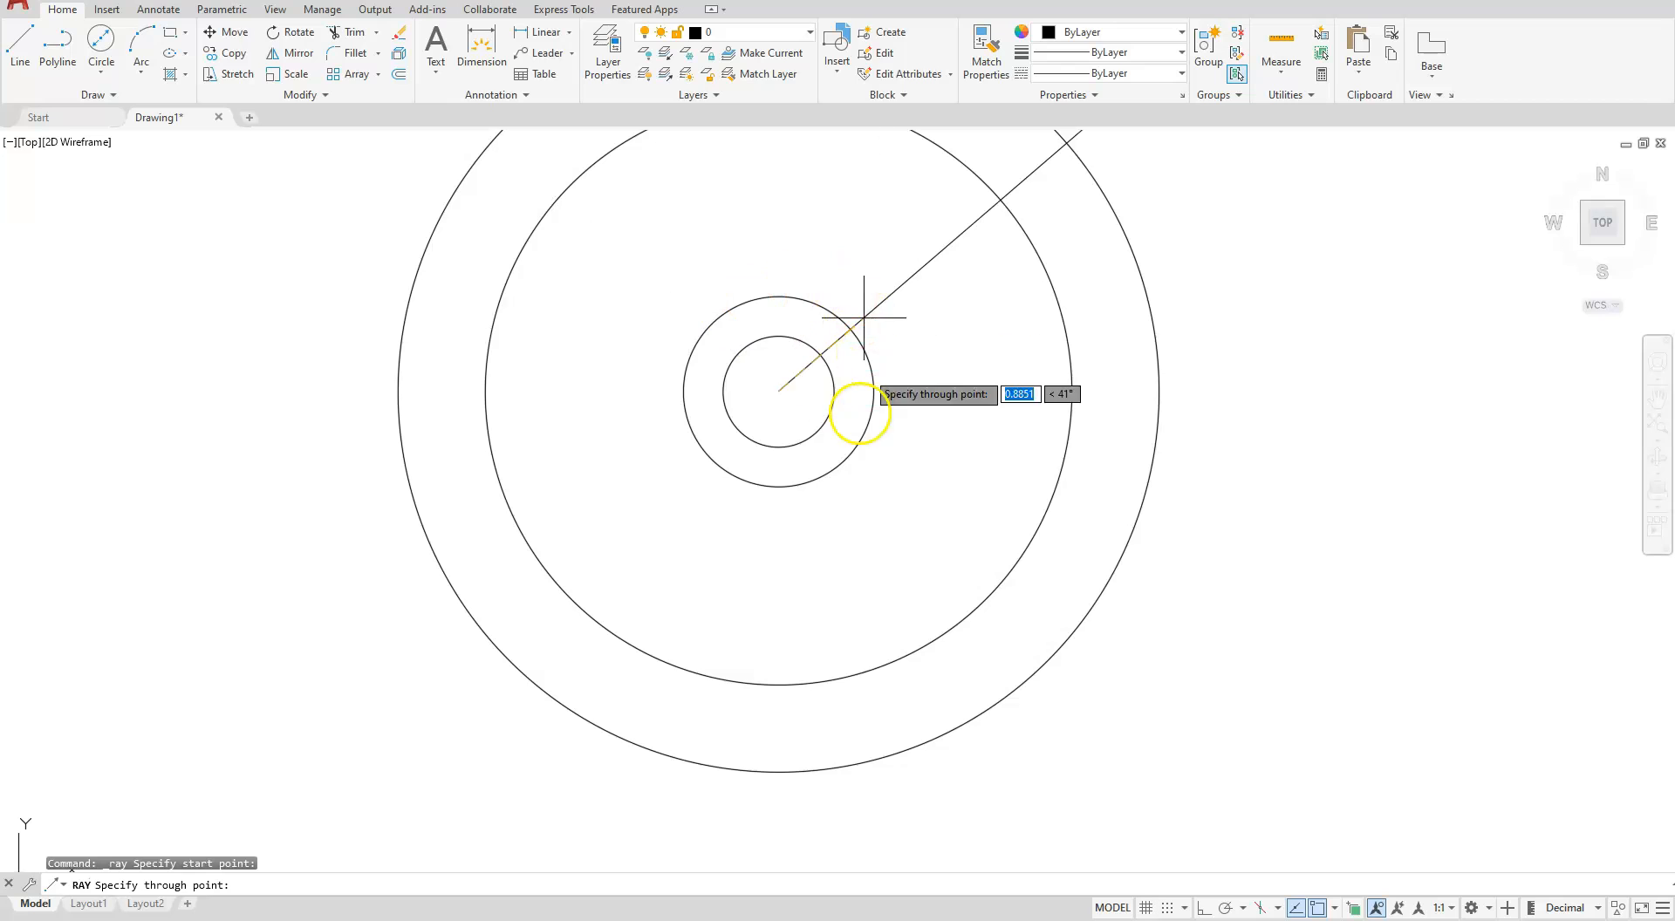
pyautogui.click(1204, 908)
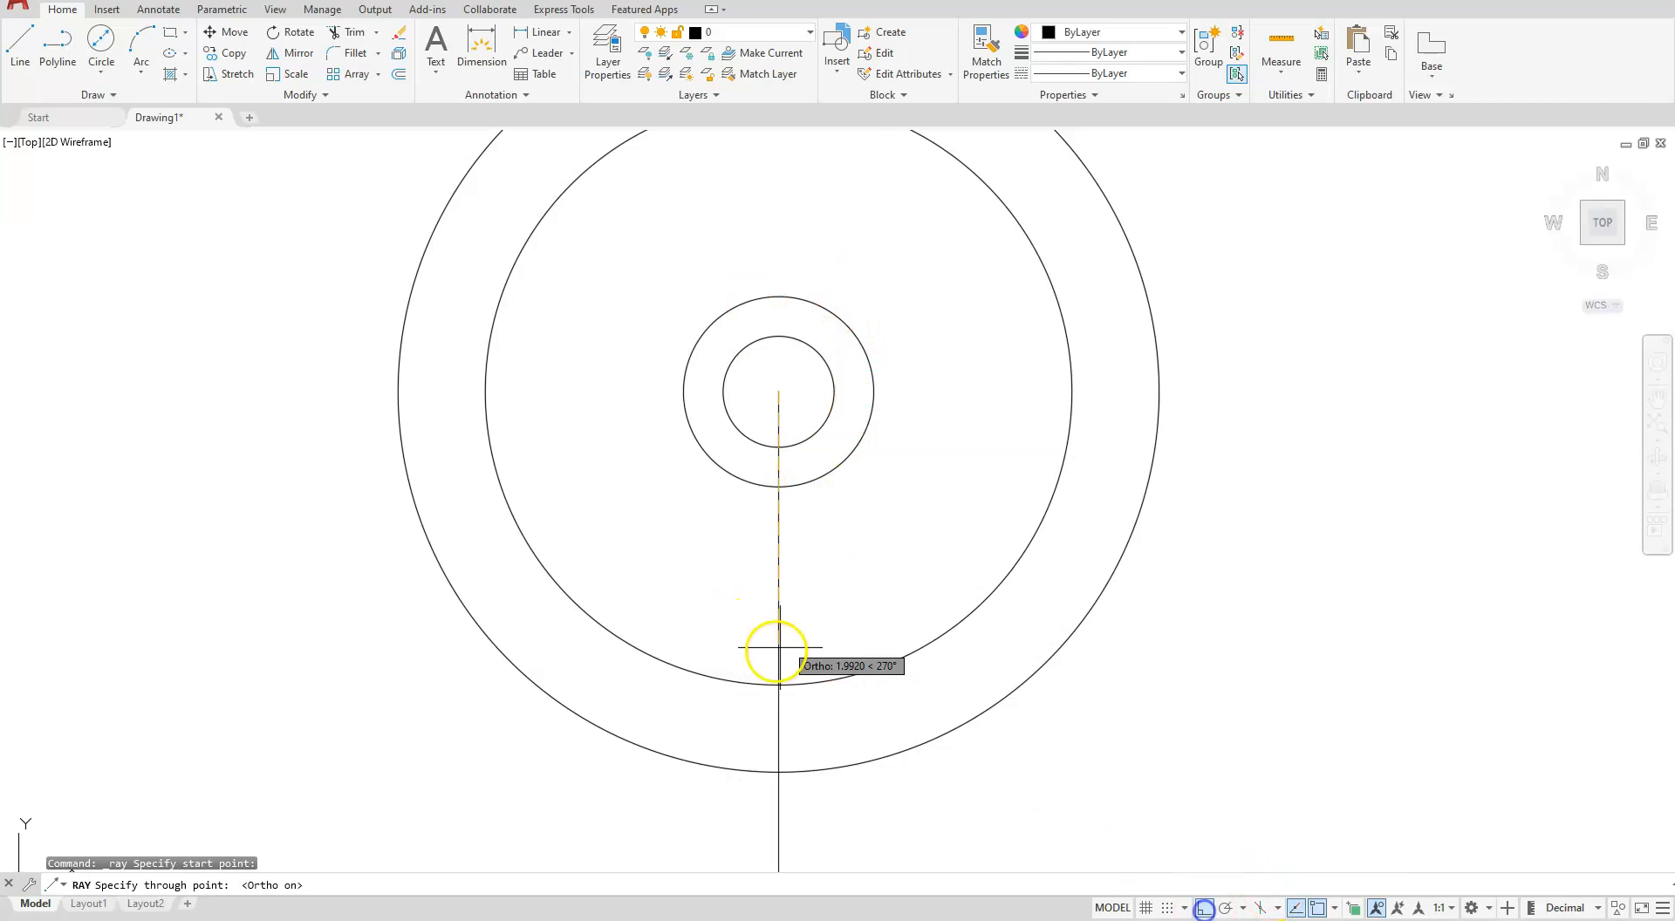
pyautogui.click(777, 650)
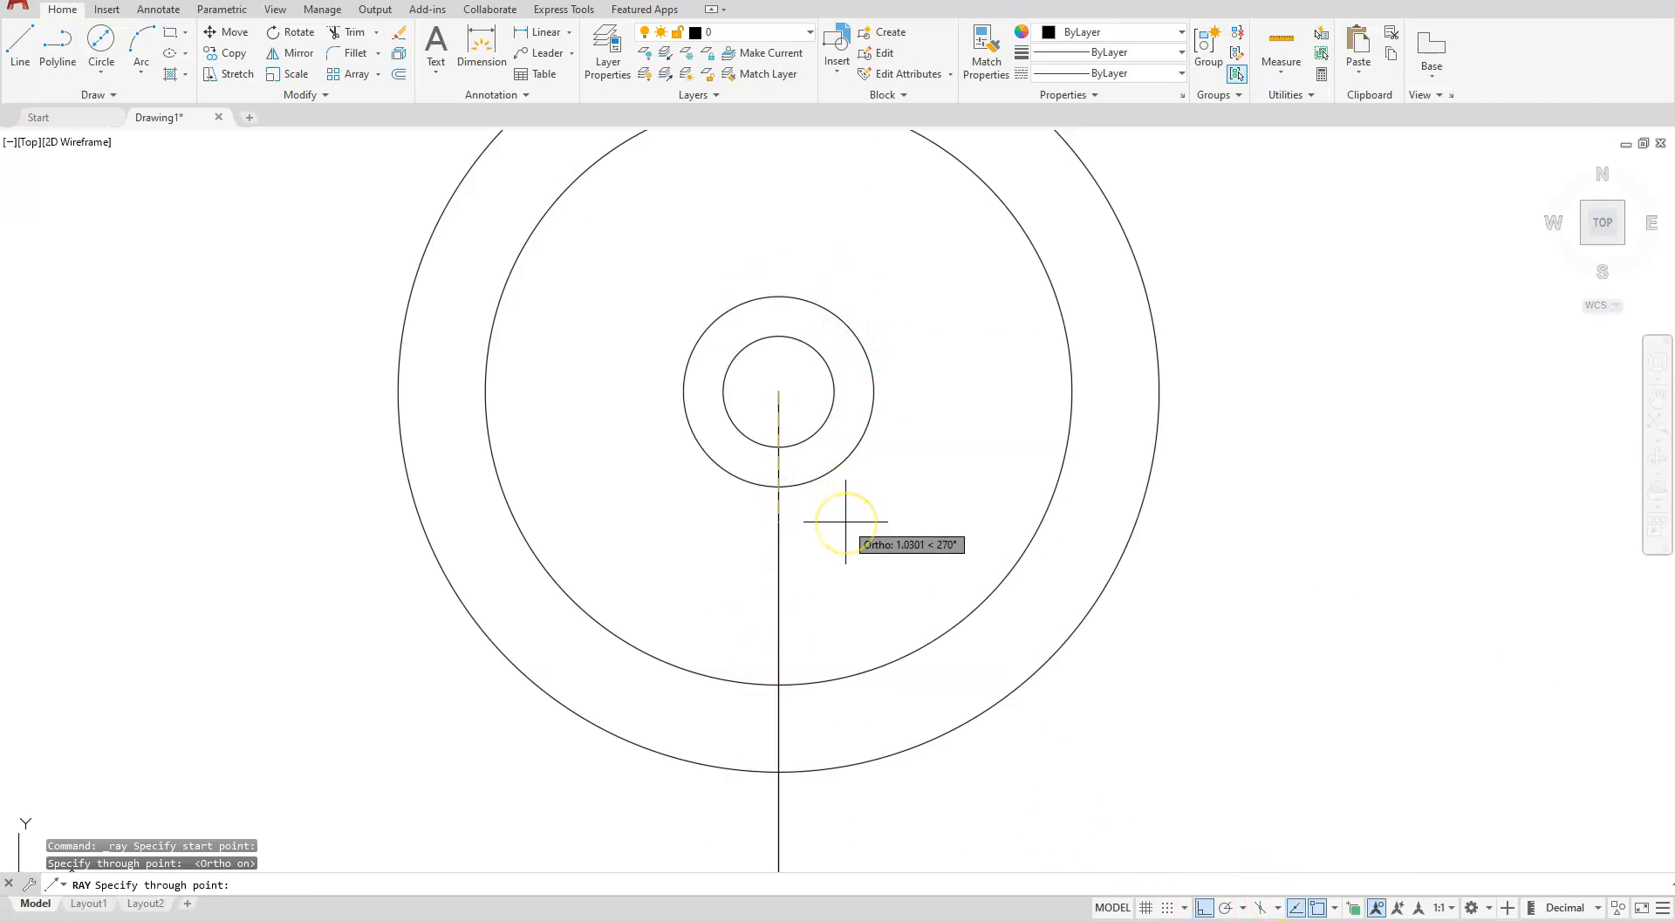
pyautogui.press('Escape')
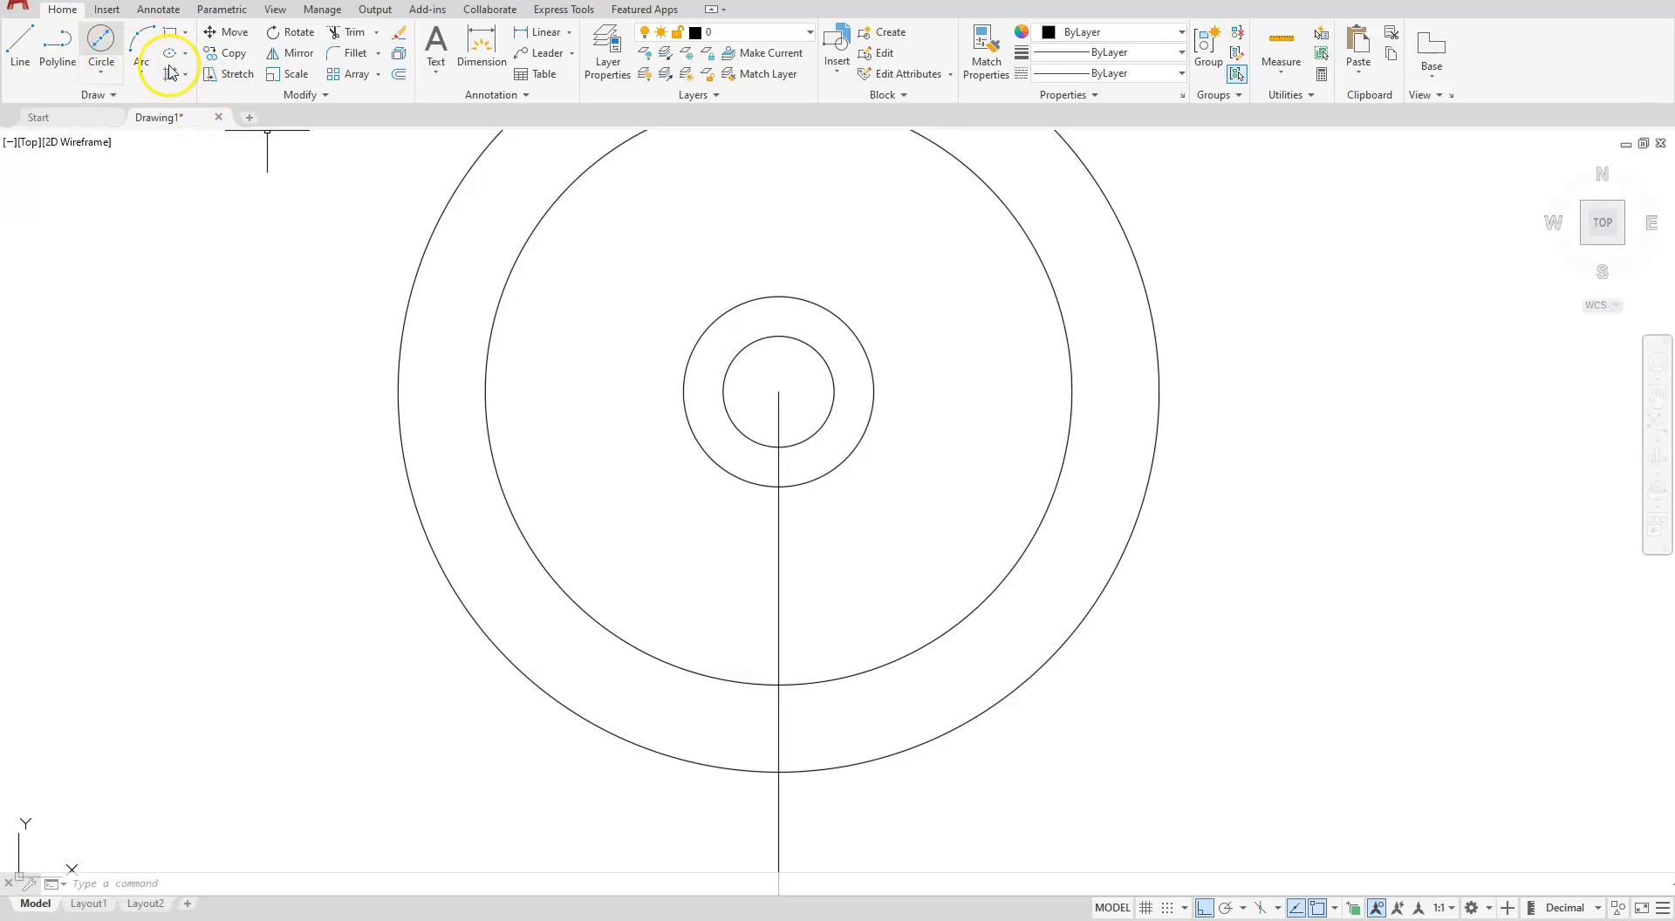
# Offset the vertical ray by .25 to both sides for the spoke edges and erase the original centre ray.
pyautogui.click(401, 77)
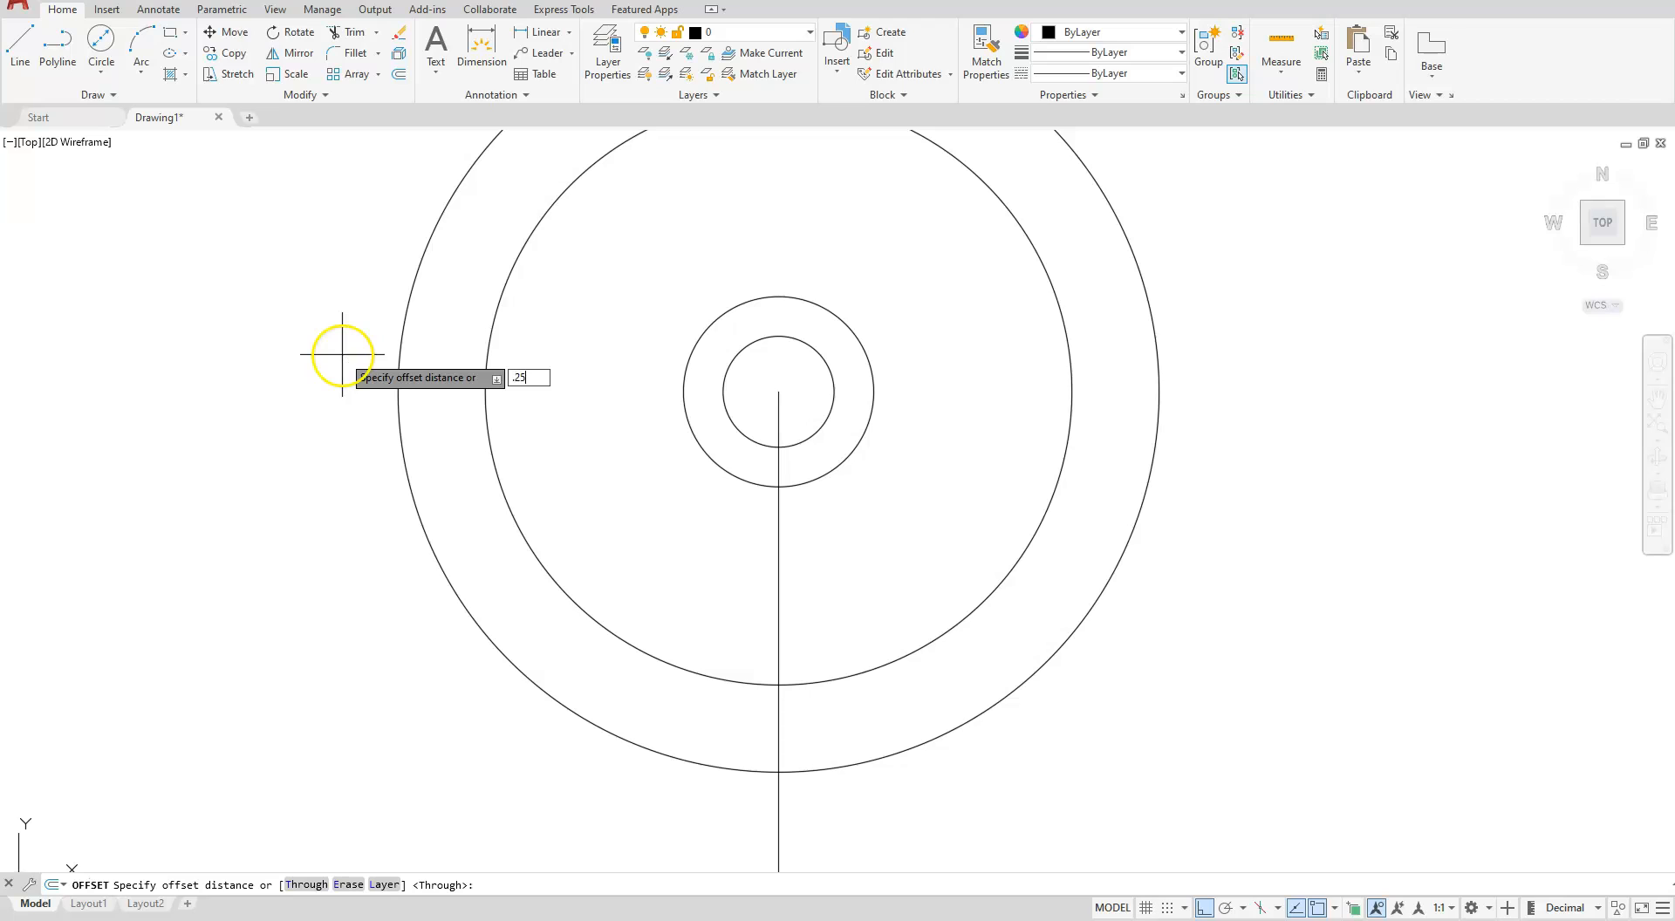
pyautogui.press('Return')
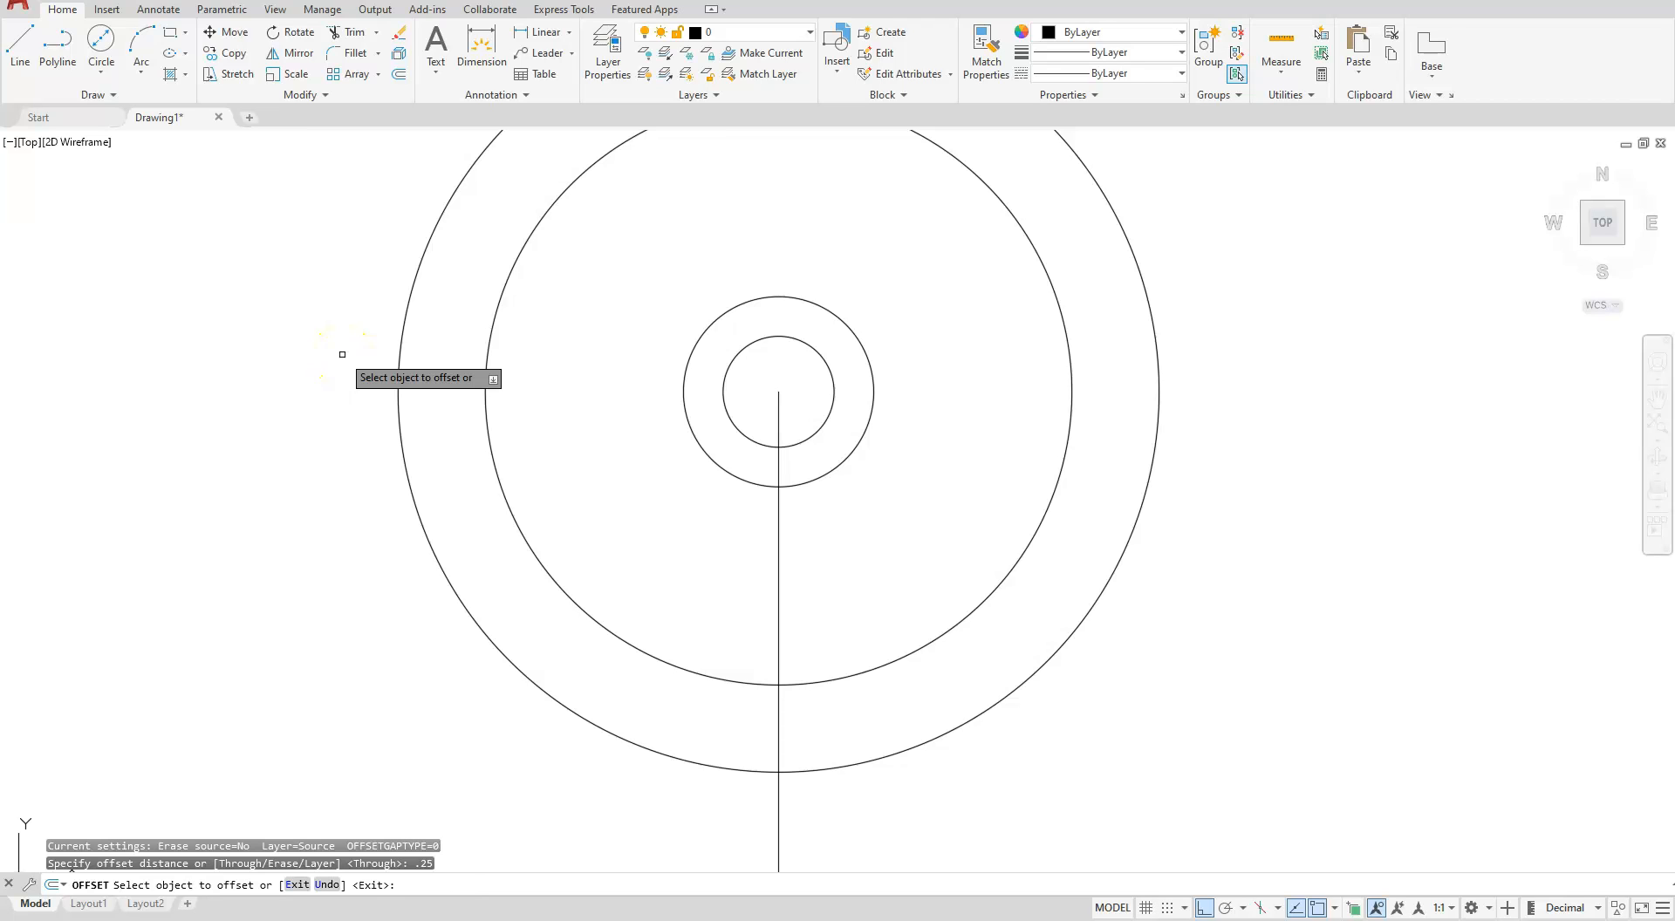
pyautogui.click(779, 523)
pyautogui.click(616, 525)
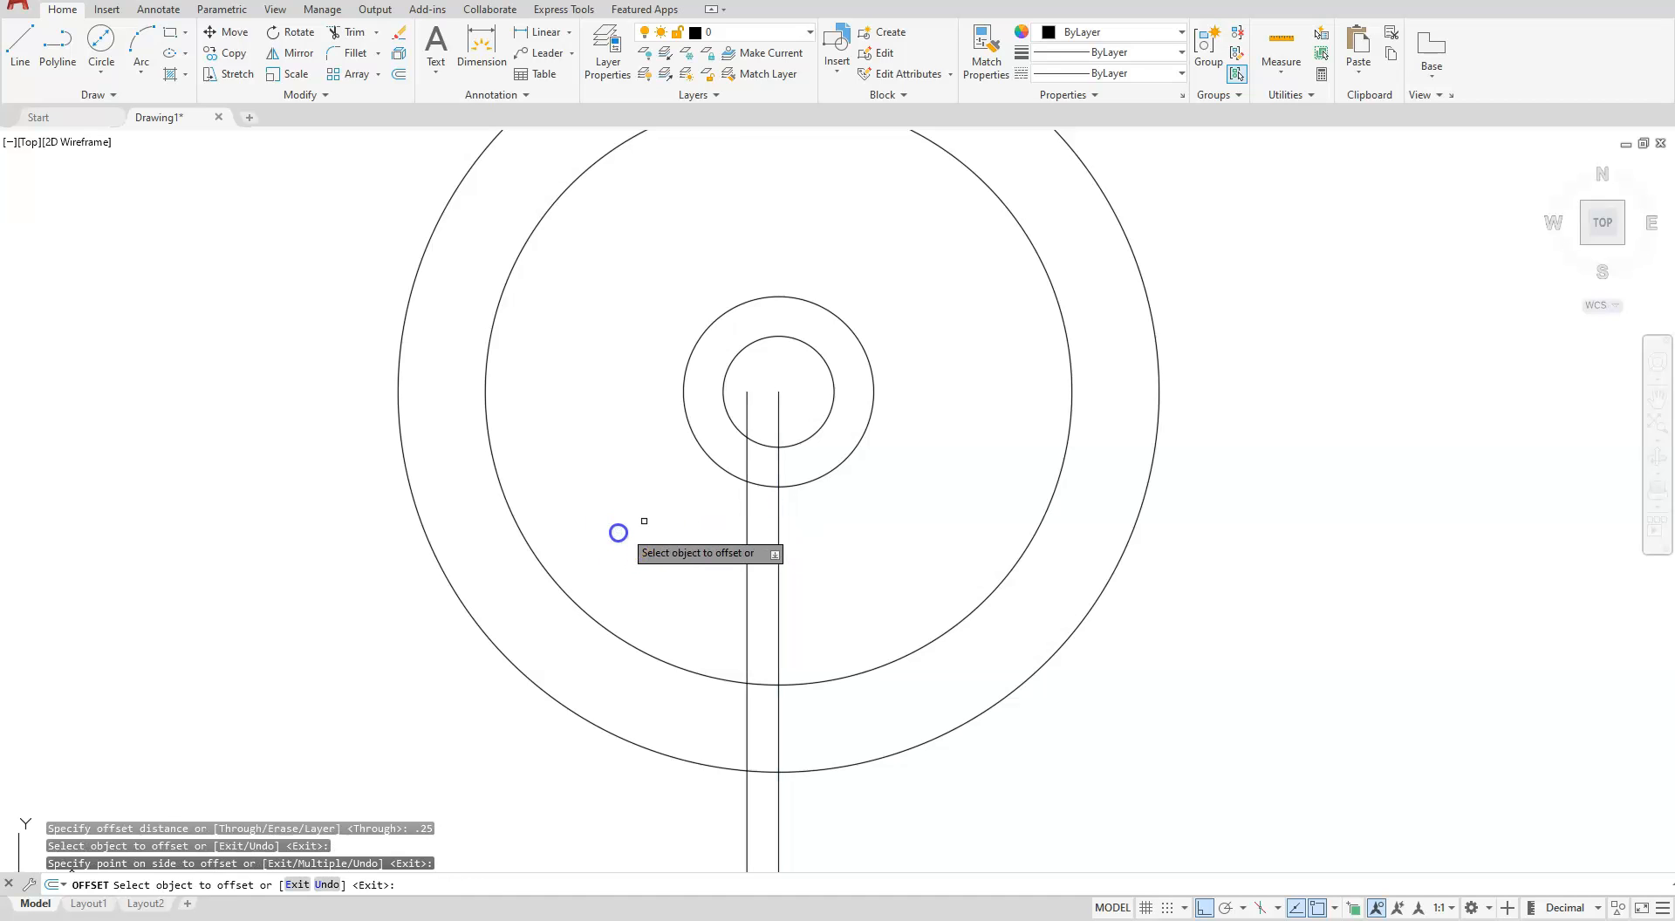
pyautogui.click(776, 538)
pyautogui.click(851, 515)
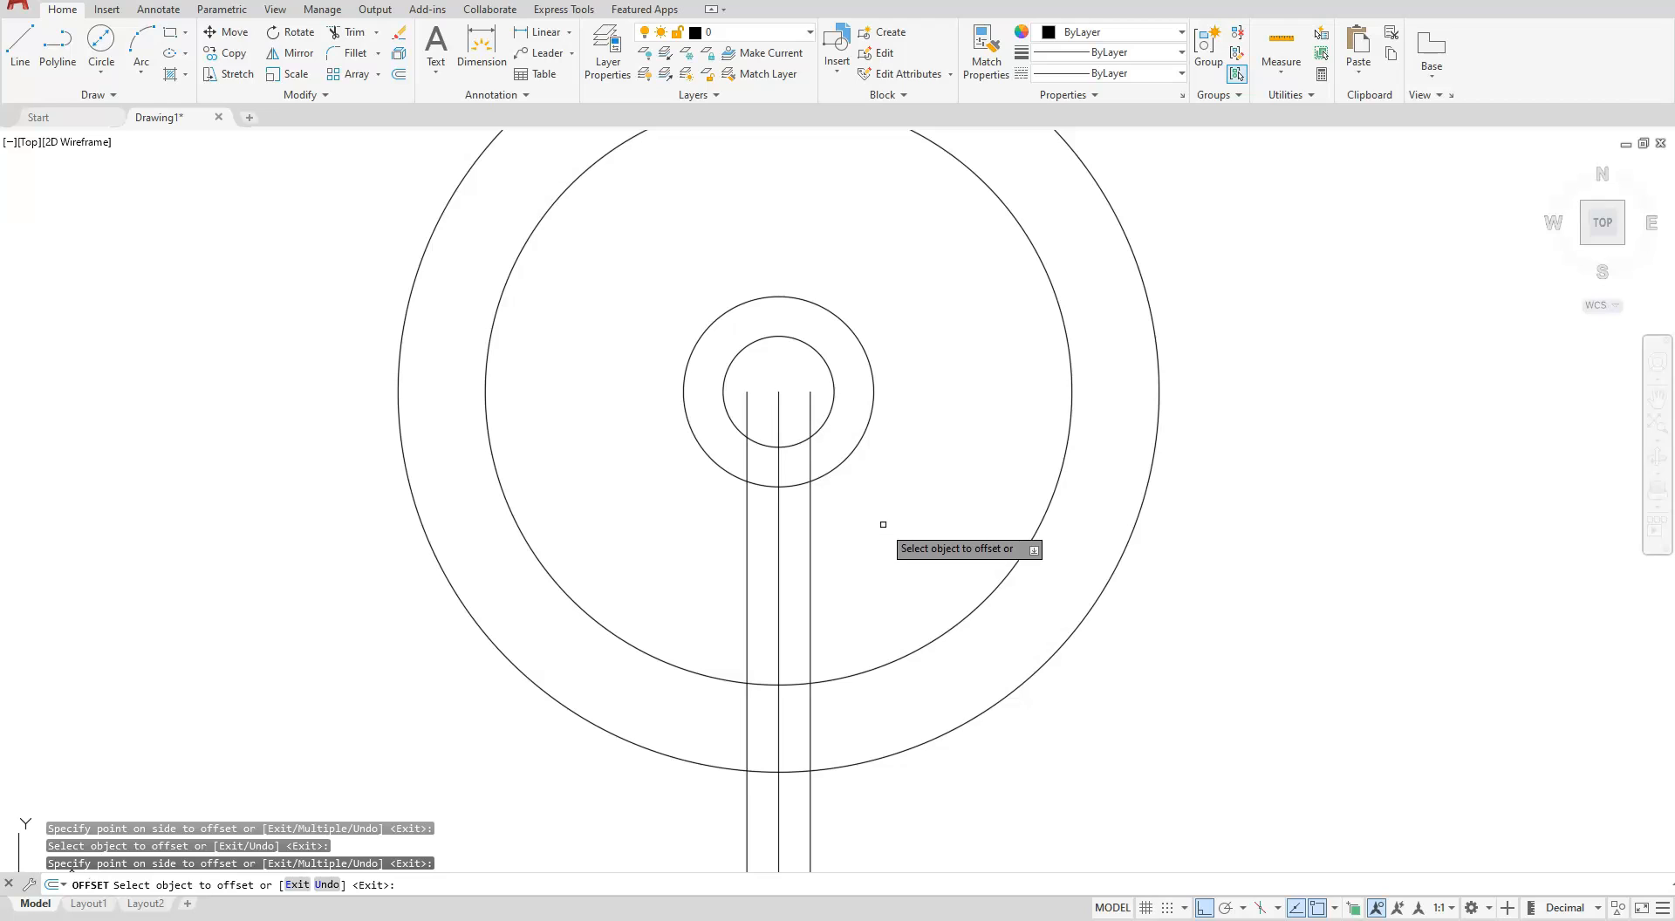
pyautogui.press('Escape')
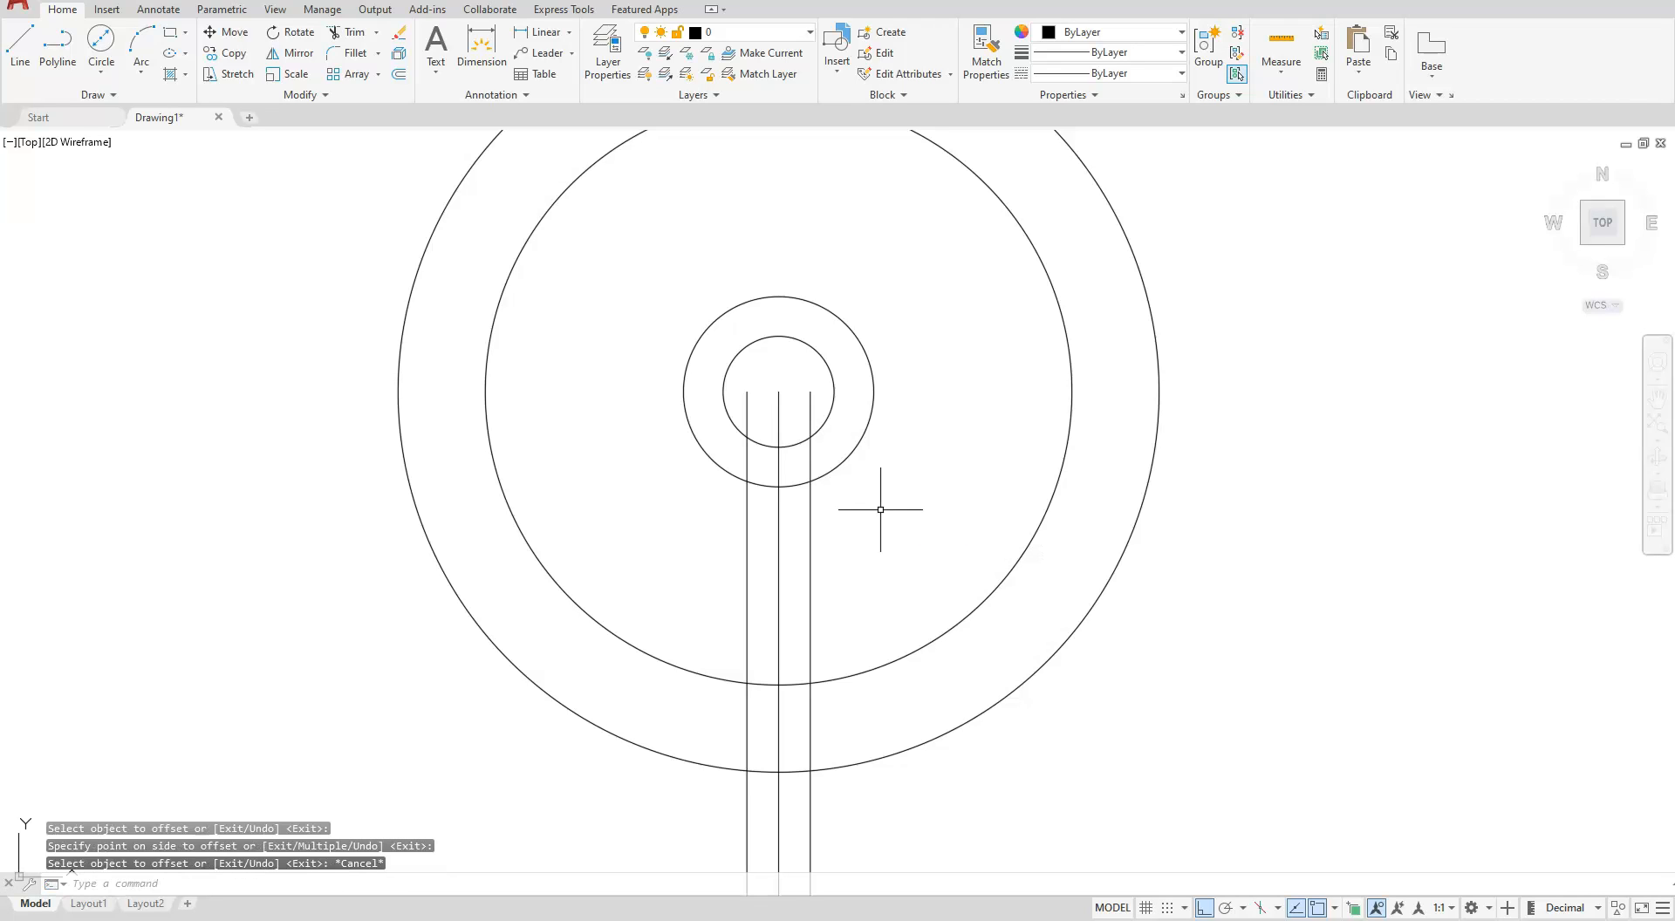
pyautogui.click(779, 553)
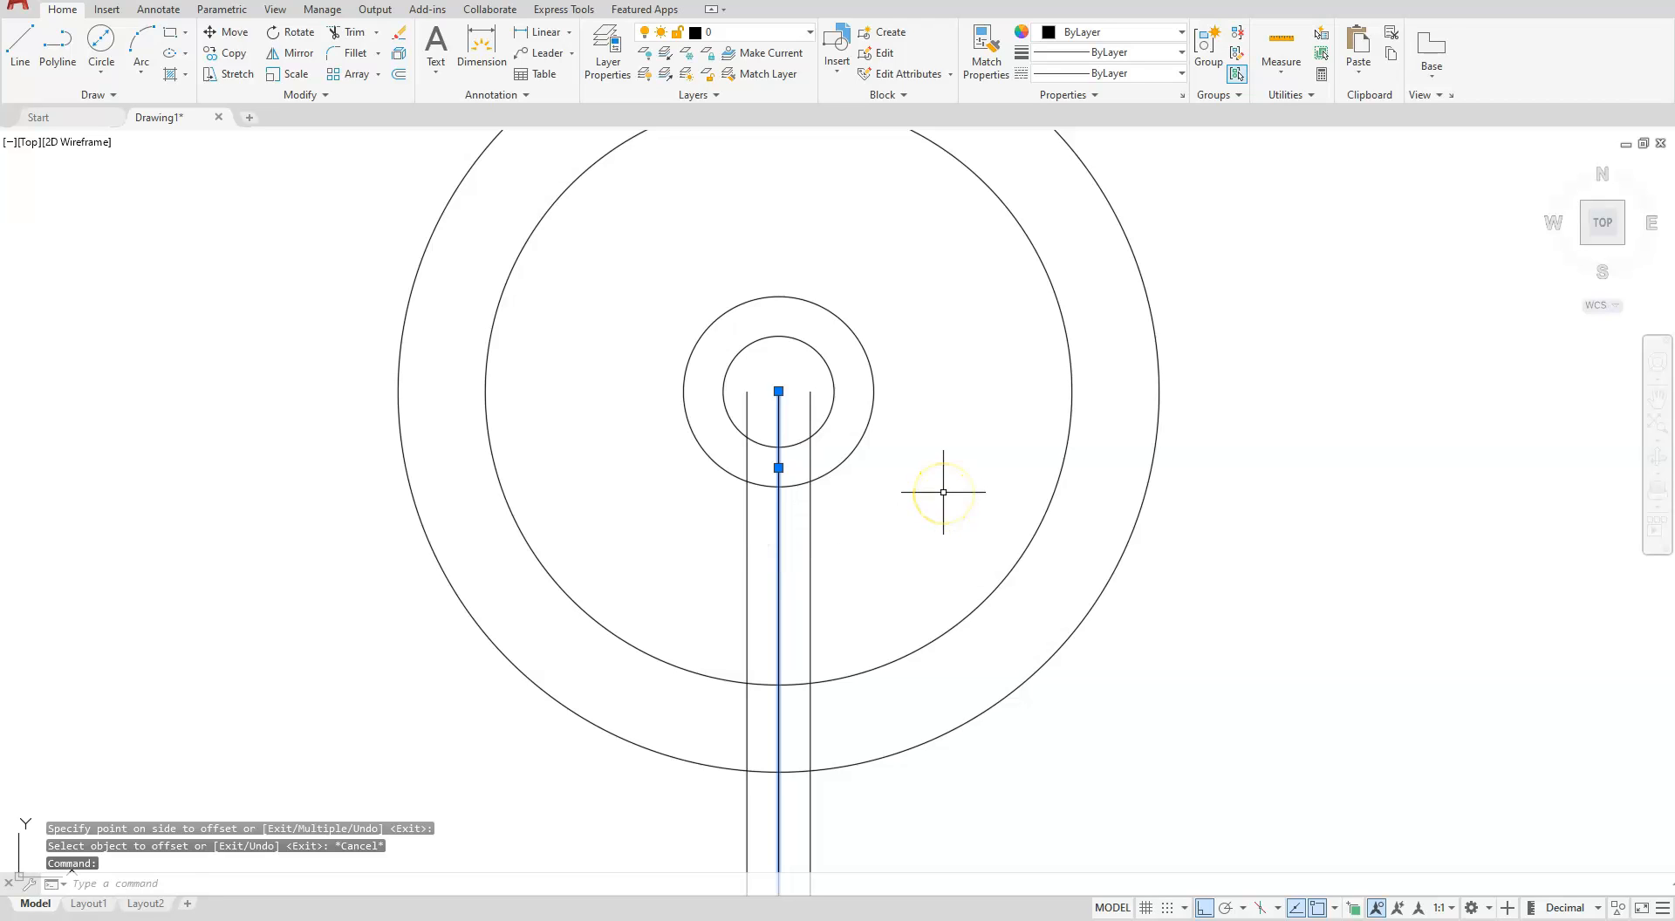
pyautogui.press('Delete')
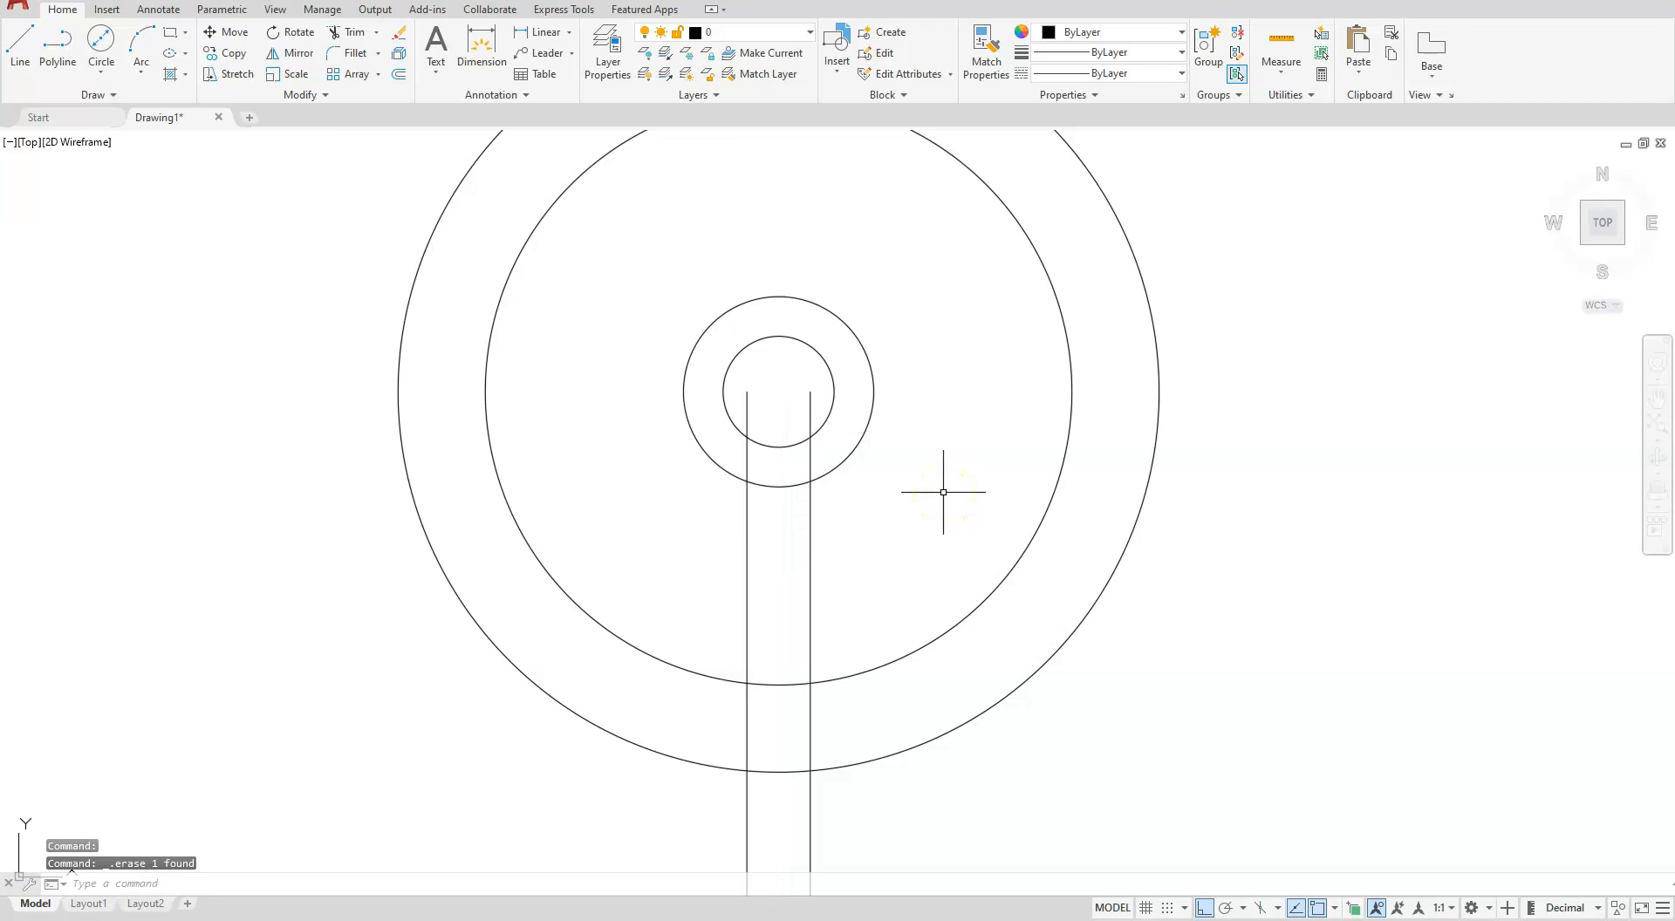
# Fillet both spoke edges into the rim's inner circle with a radius of .125, using the Multiple option.
pyautogui.click(348, 55)
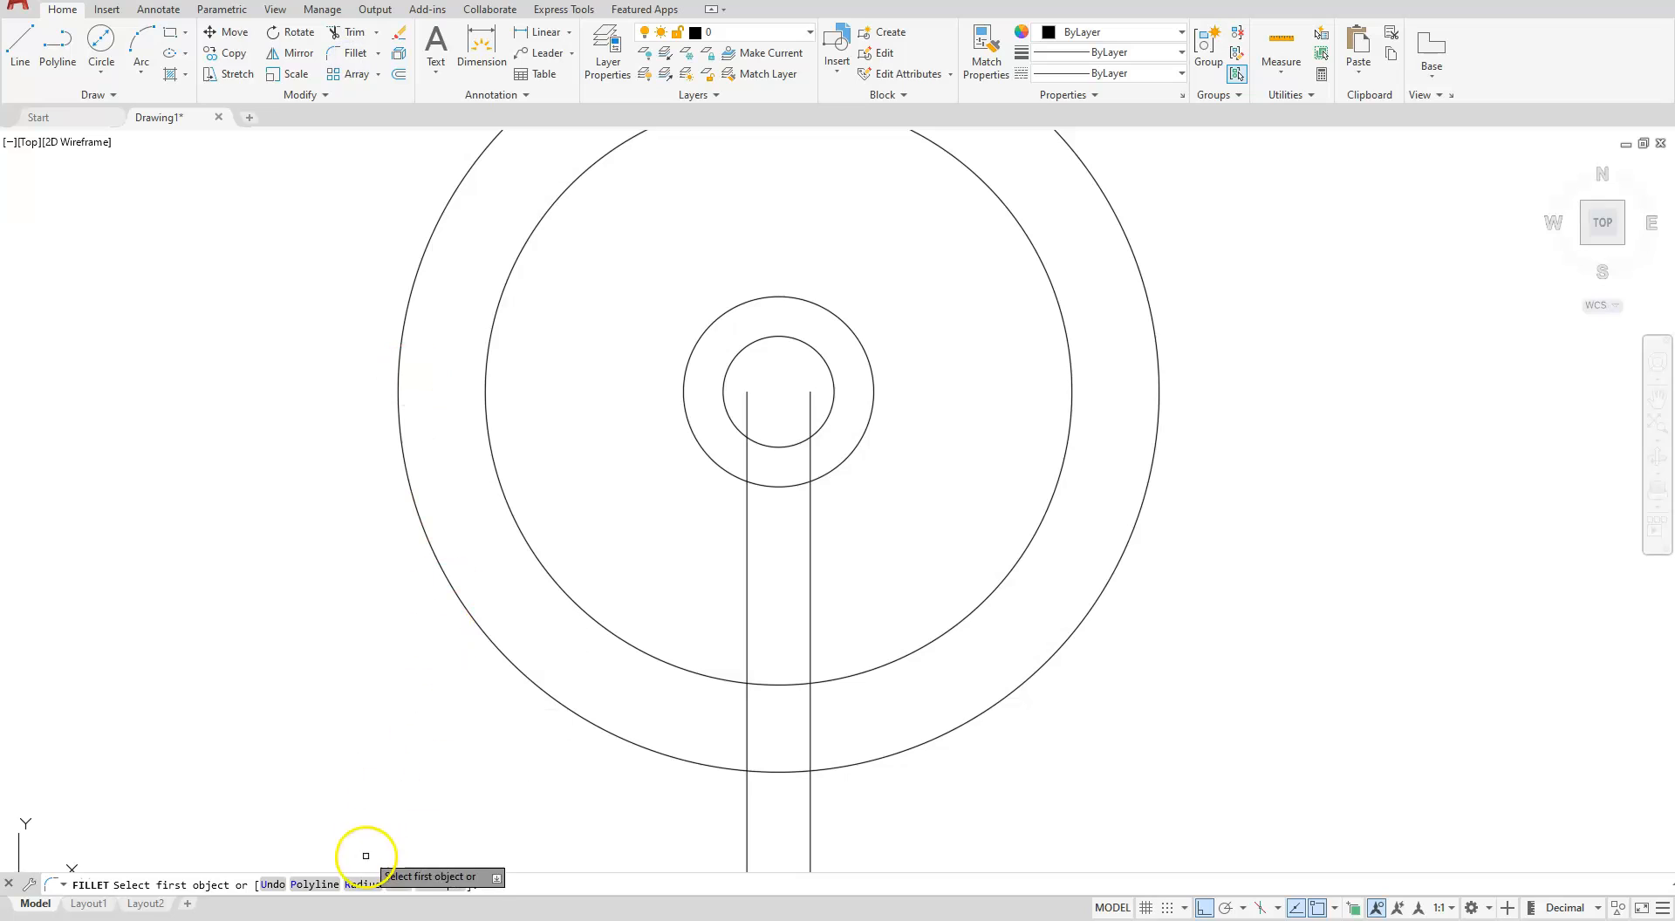
pyautogui.click(366, 884)
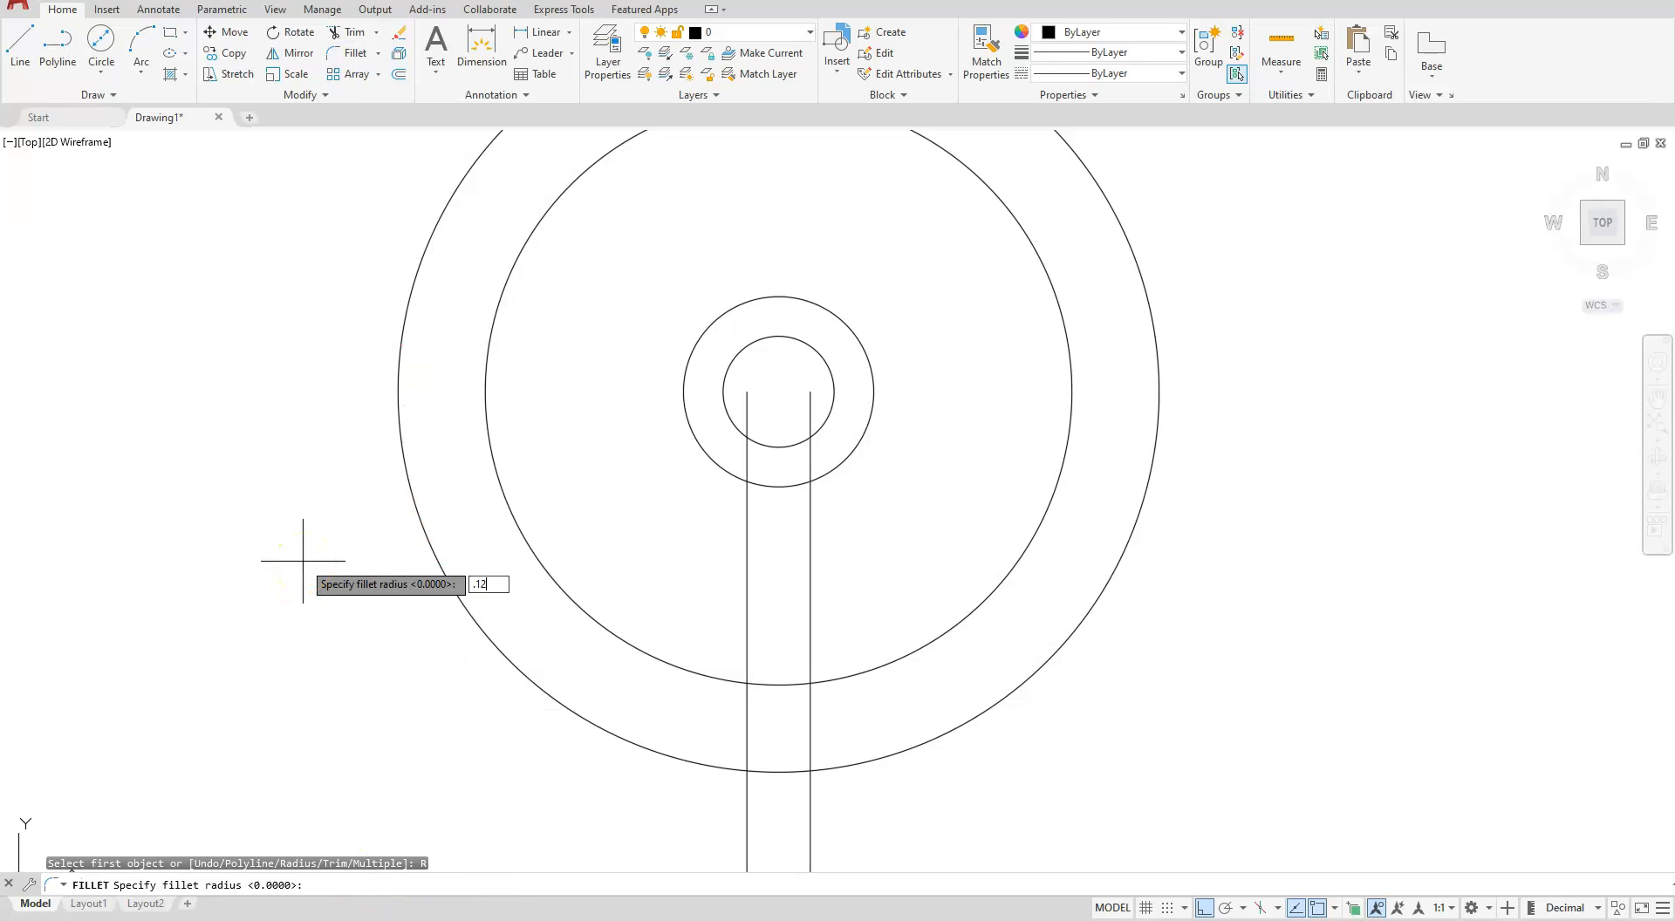
pyautogui.press('Return')
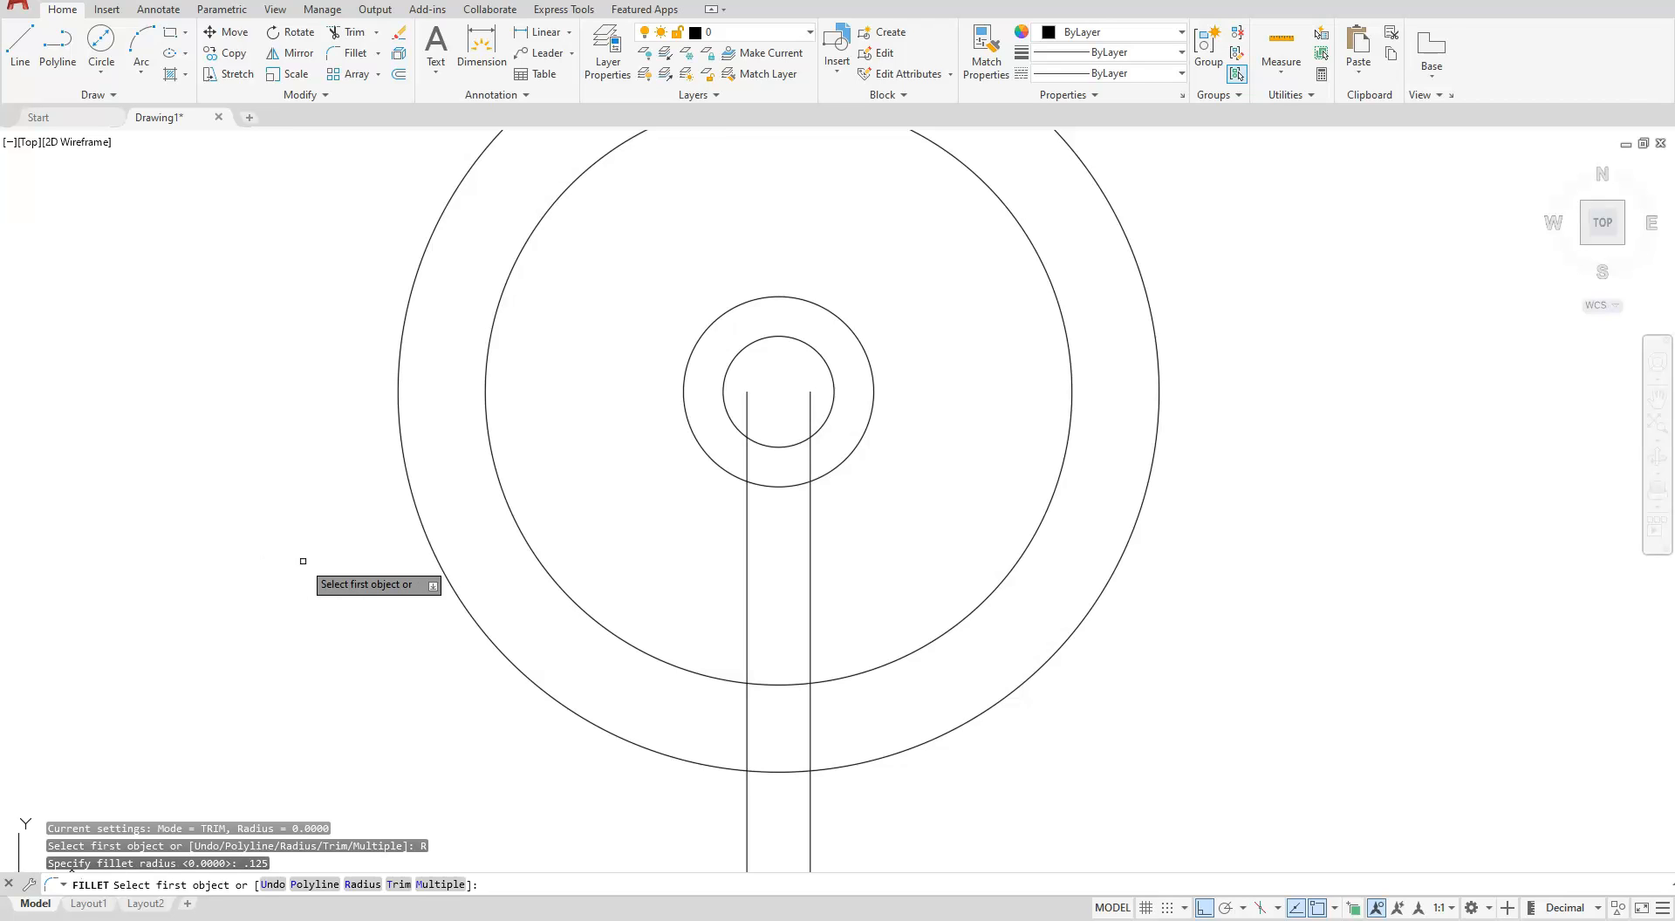
pyautogui.click(446, 885)
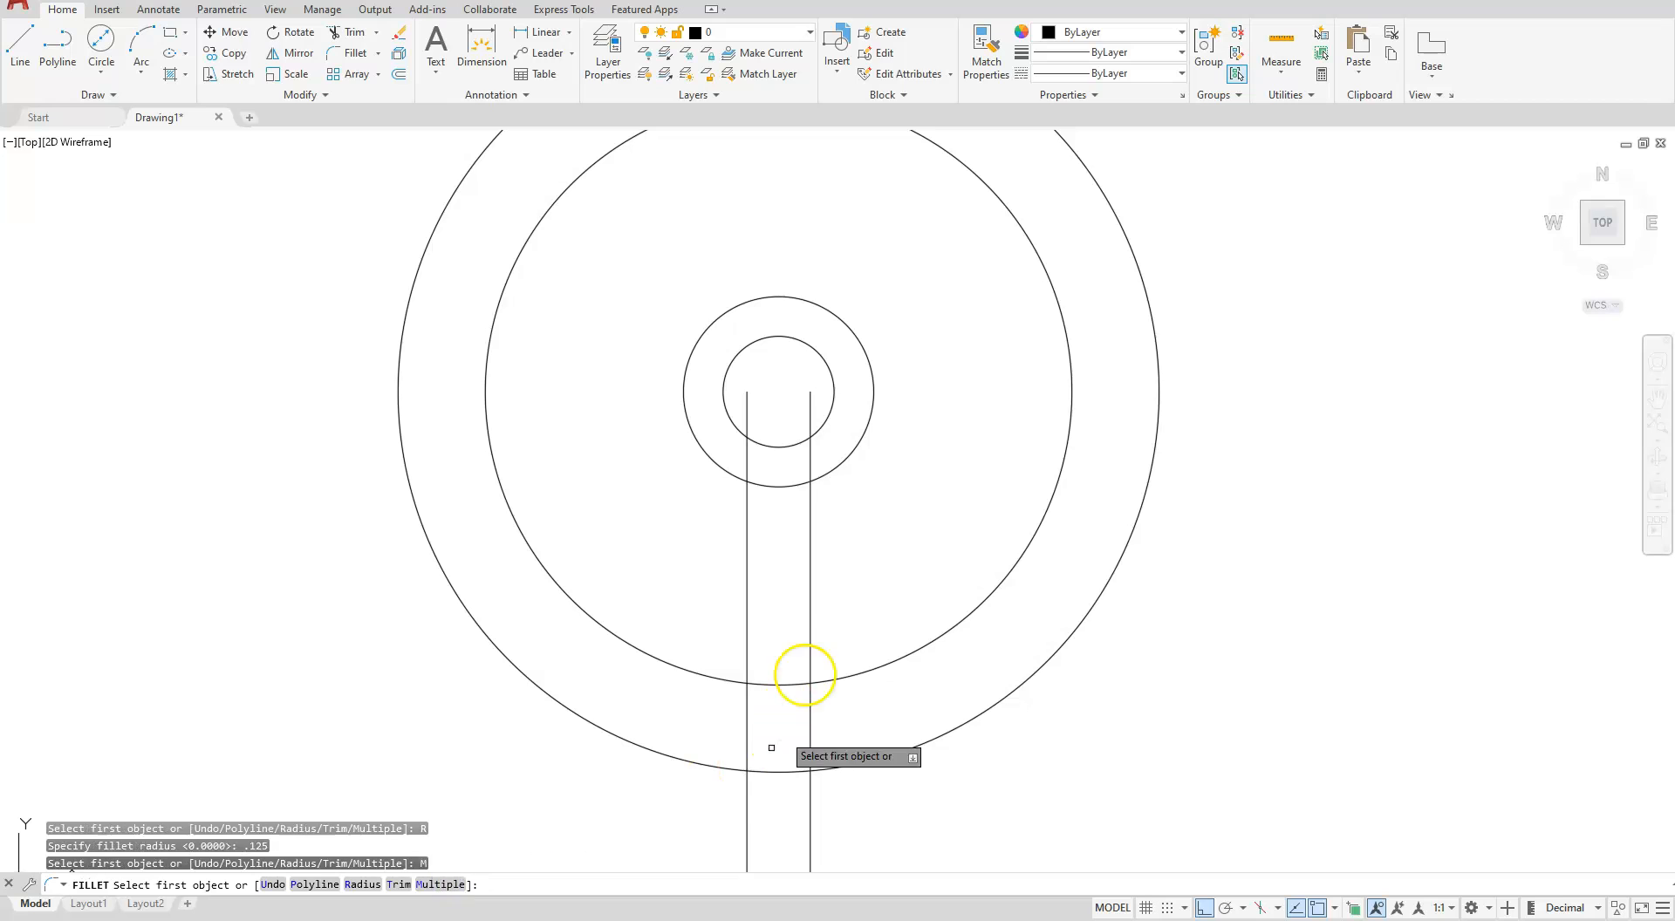
pyautogui.click(812, 632)
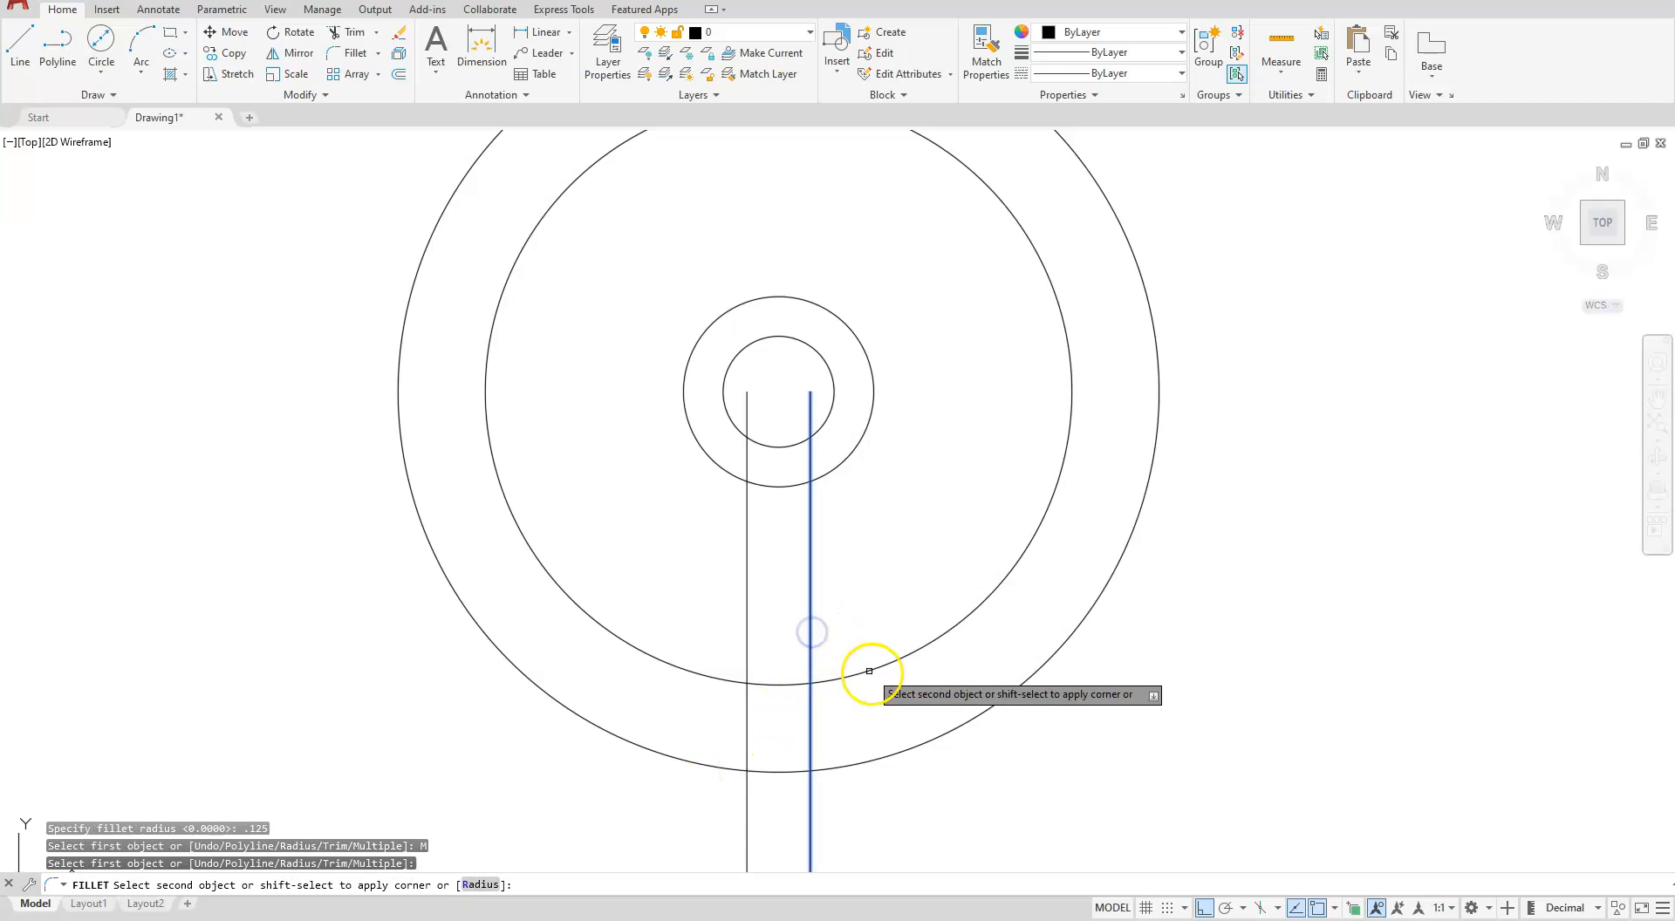
pyautogui.click(872, 674)
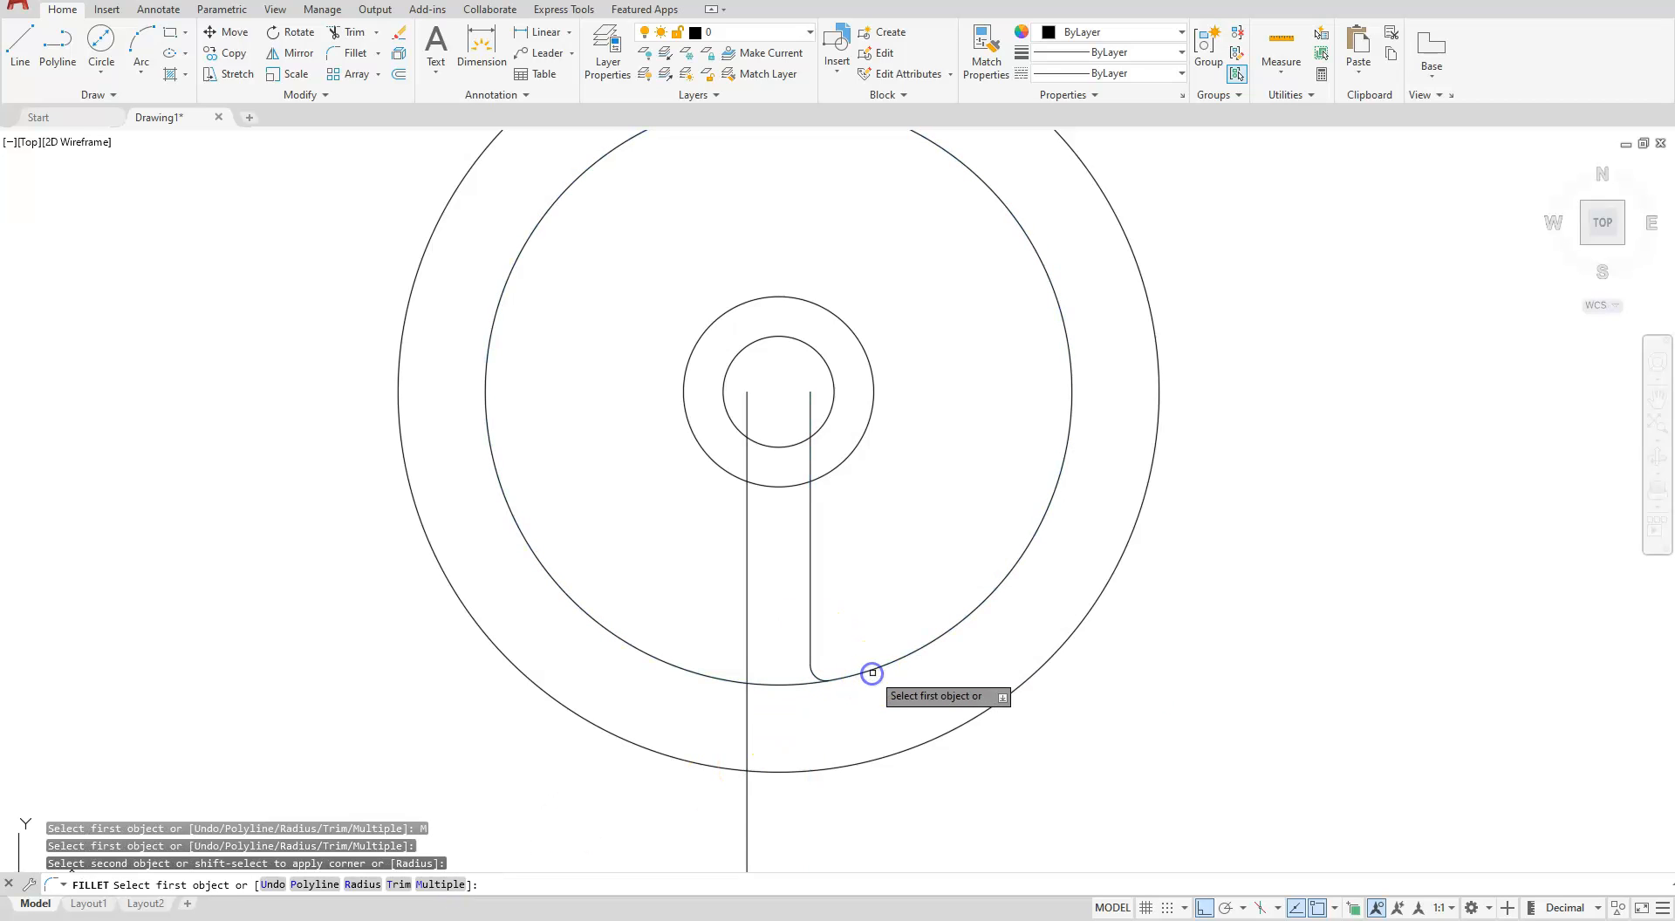
pyautogui.click(747, 580)
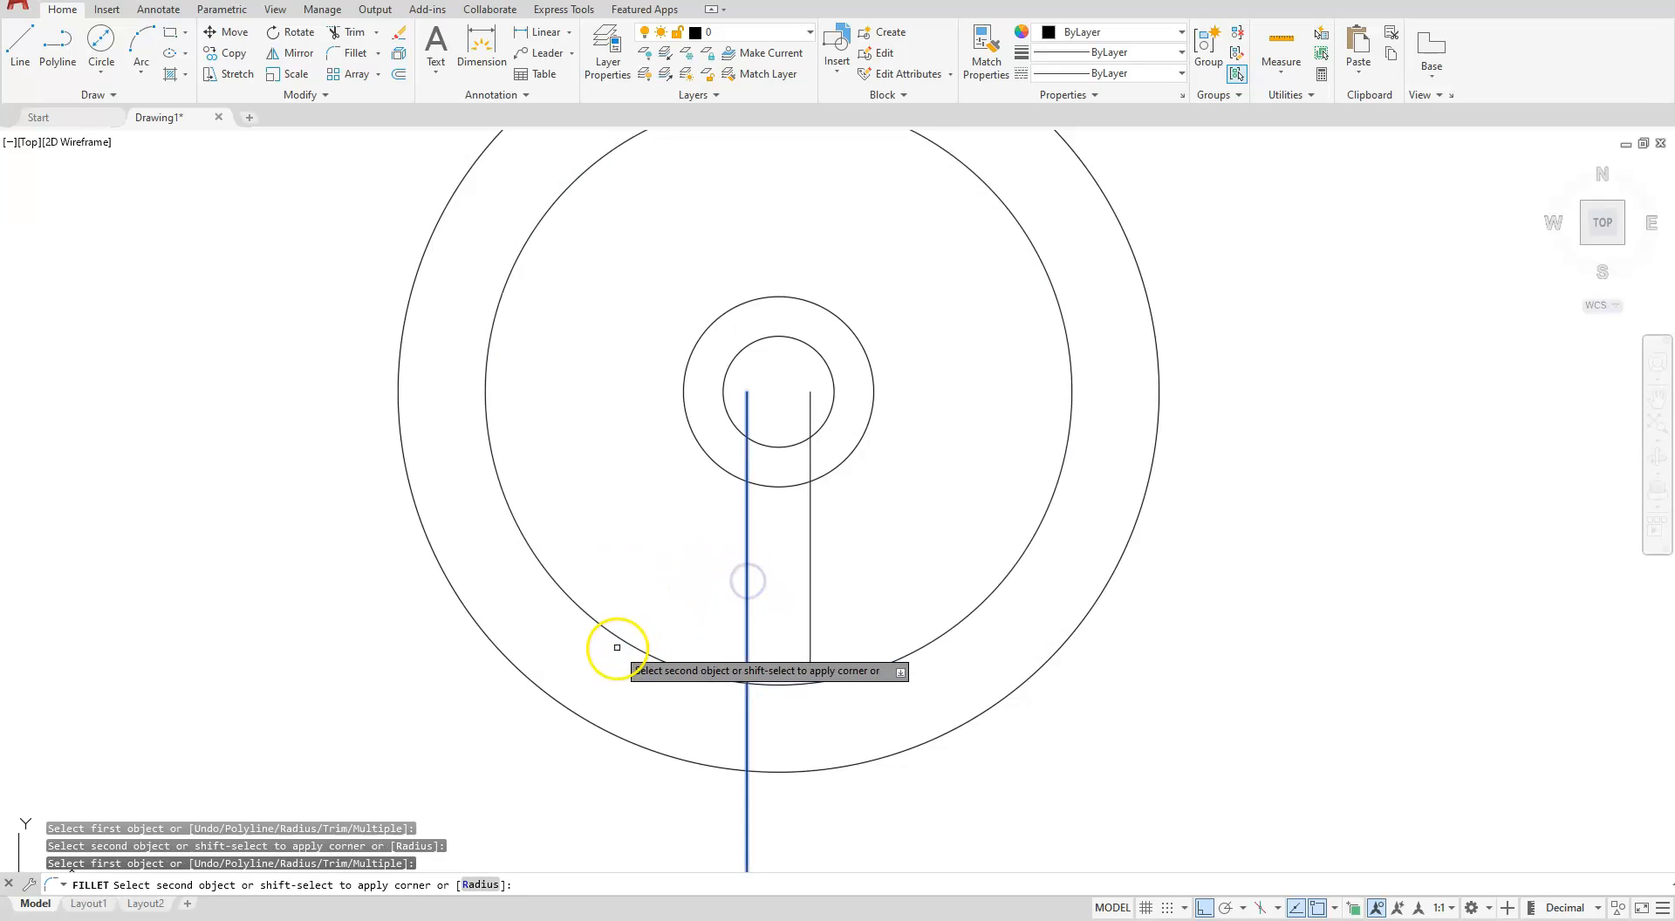
pyautogui.click(621, 638)
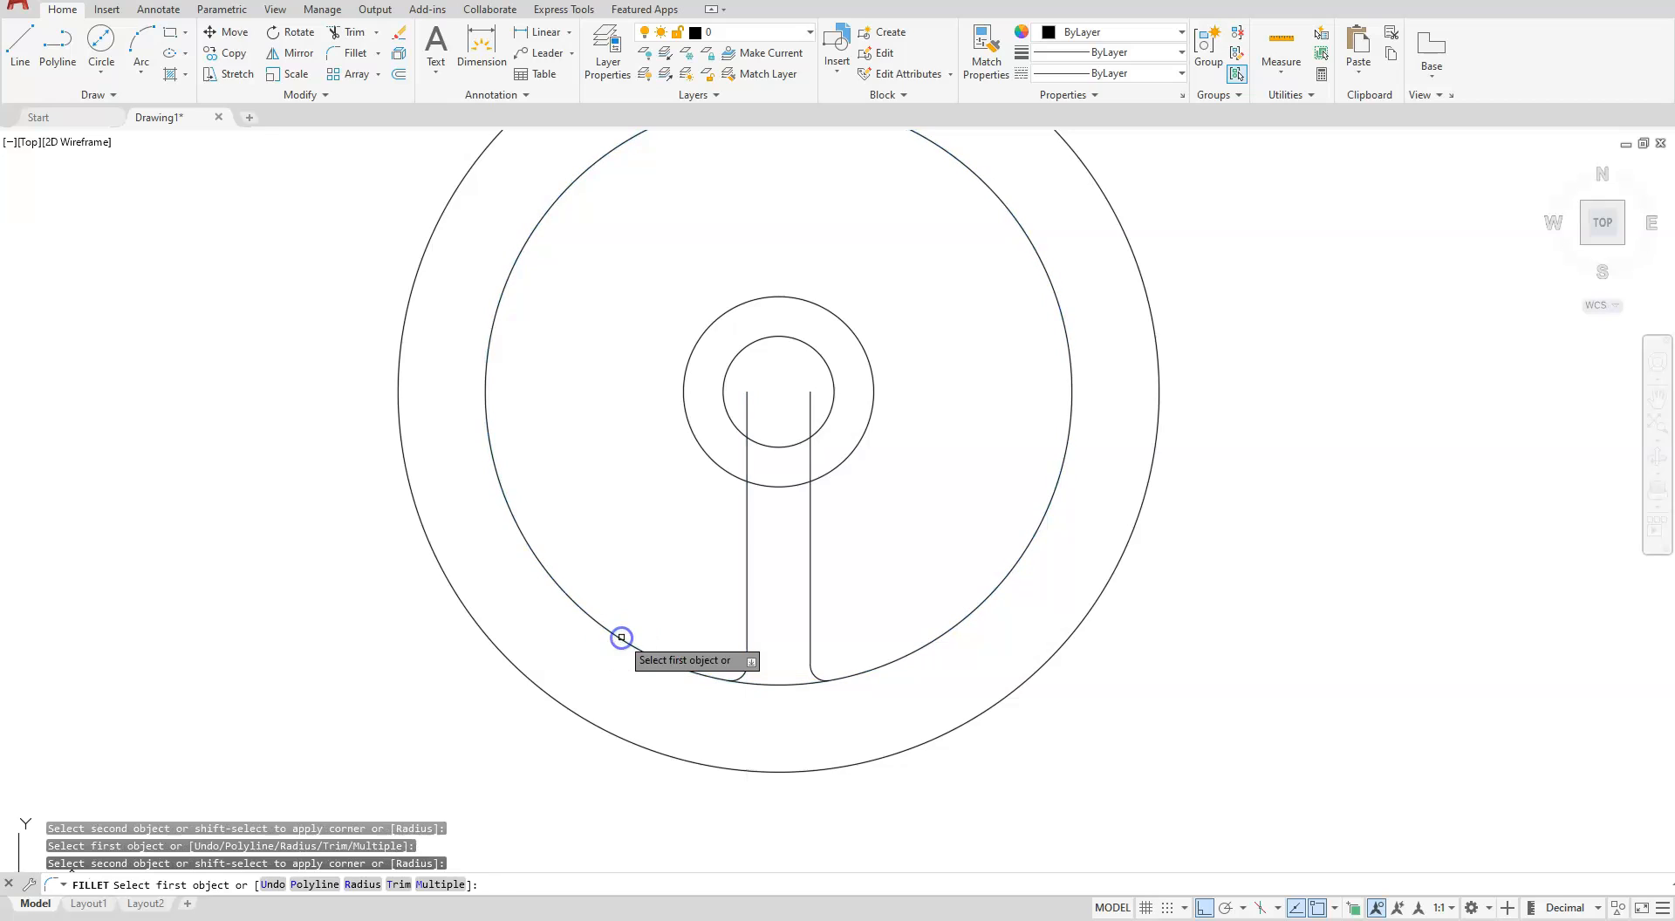
# Fillet both spoke edges into the hub circle with the same radius and end the Fillet command.
pyautogui.click(745, 546)
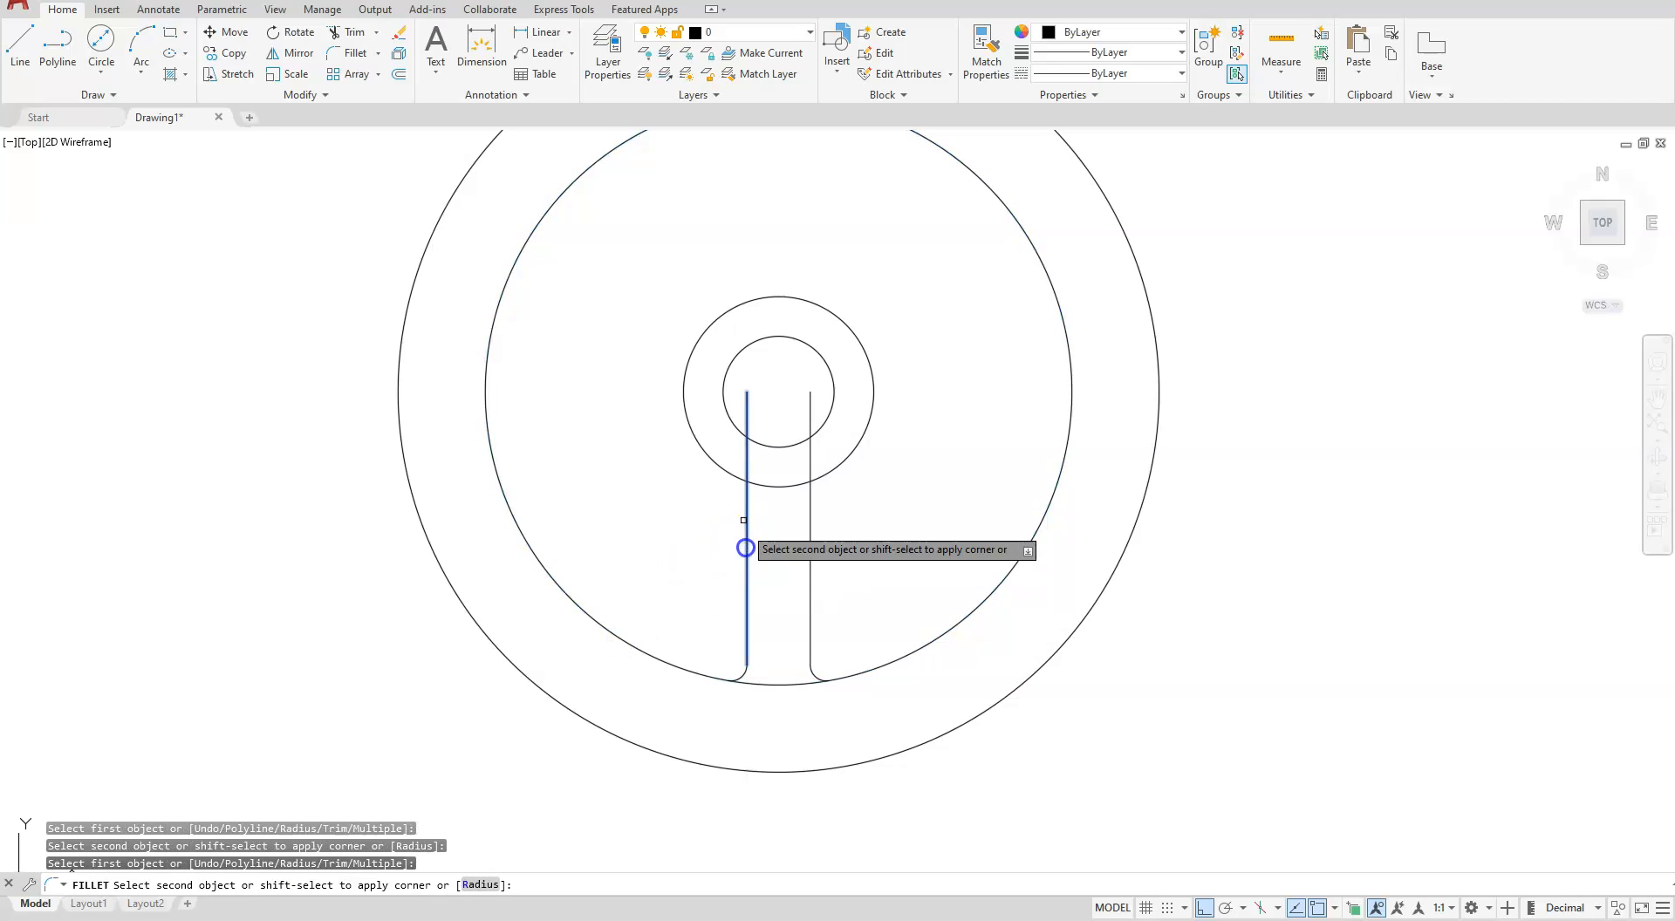
pyautogui.click(707, 459)
pyautogui.click(810, 565)
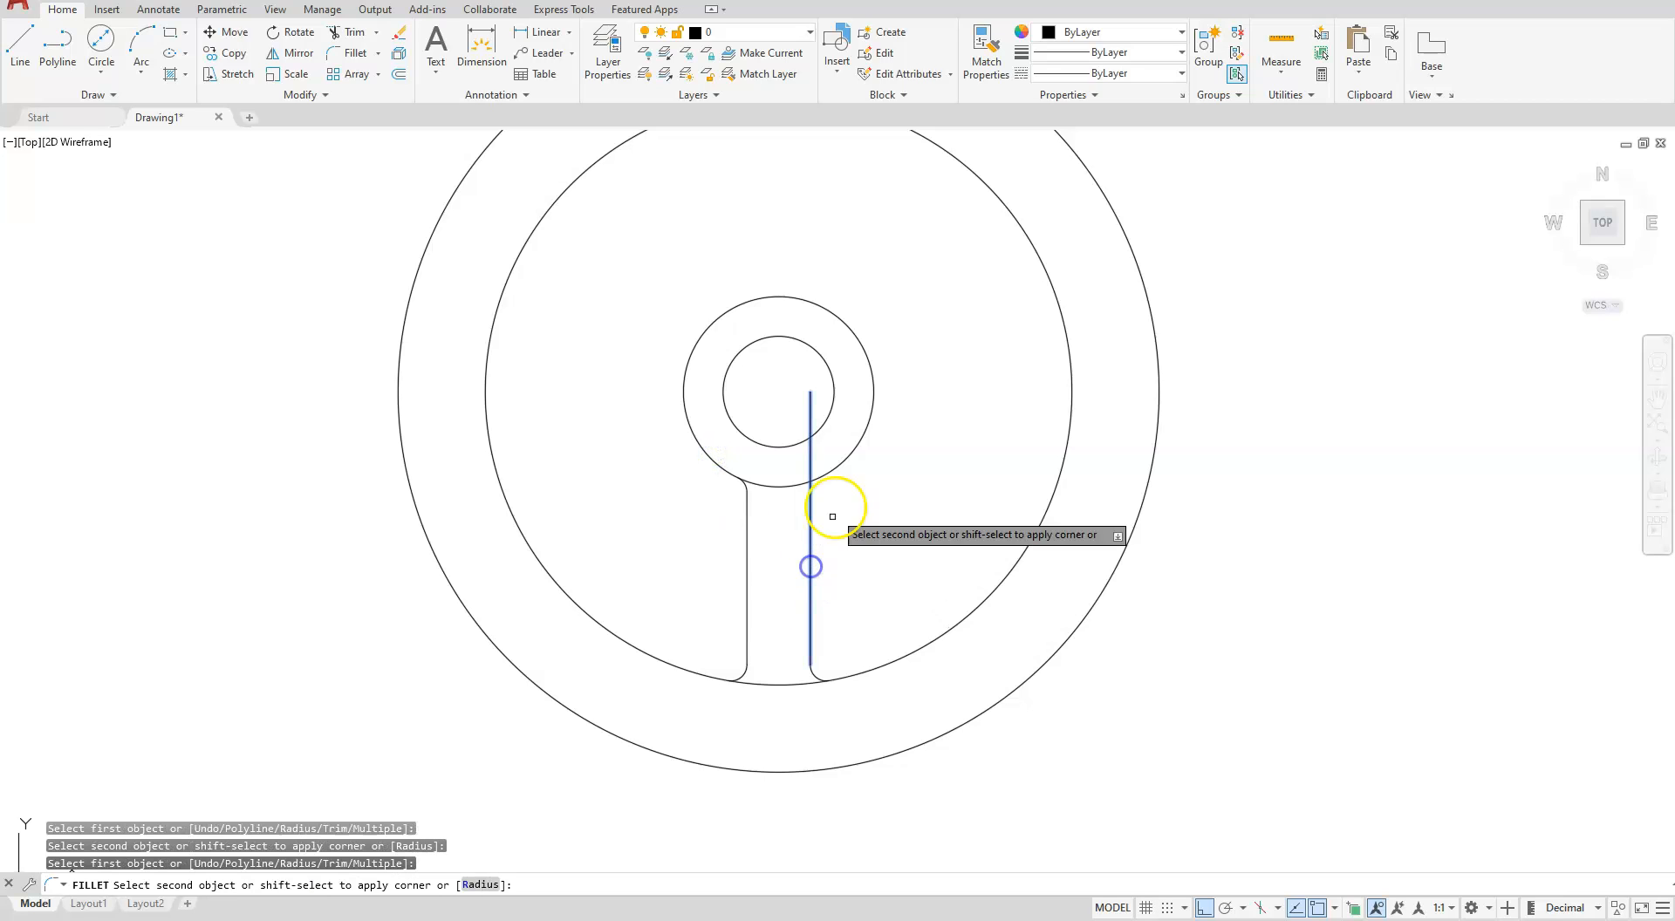
pyautogui.click(844, 460)
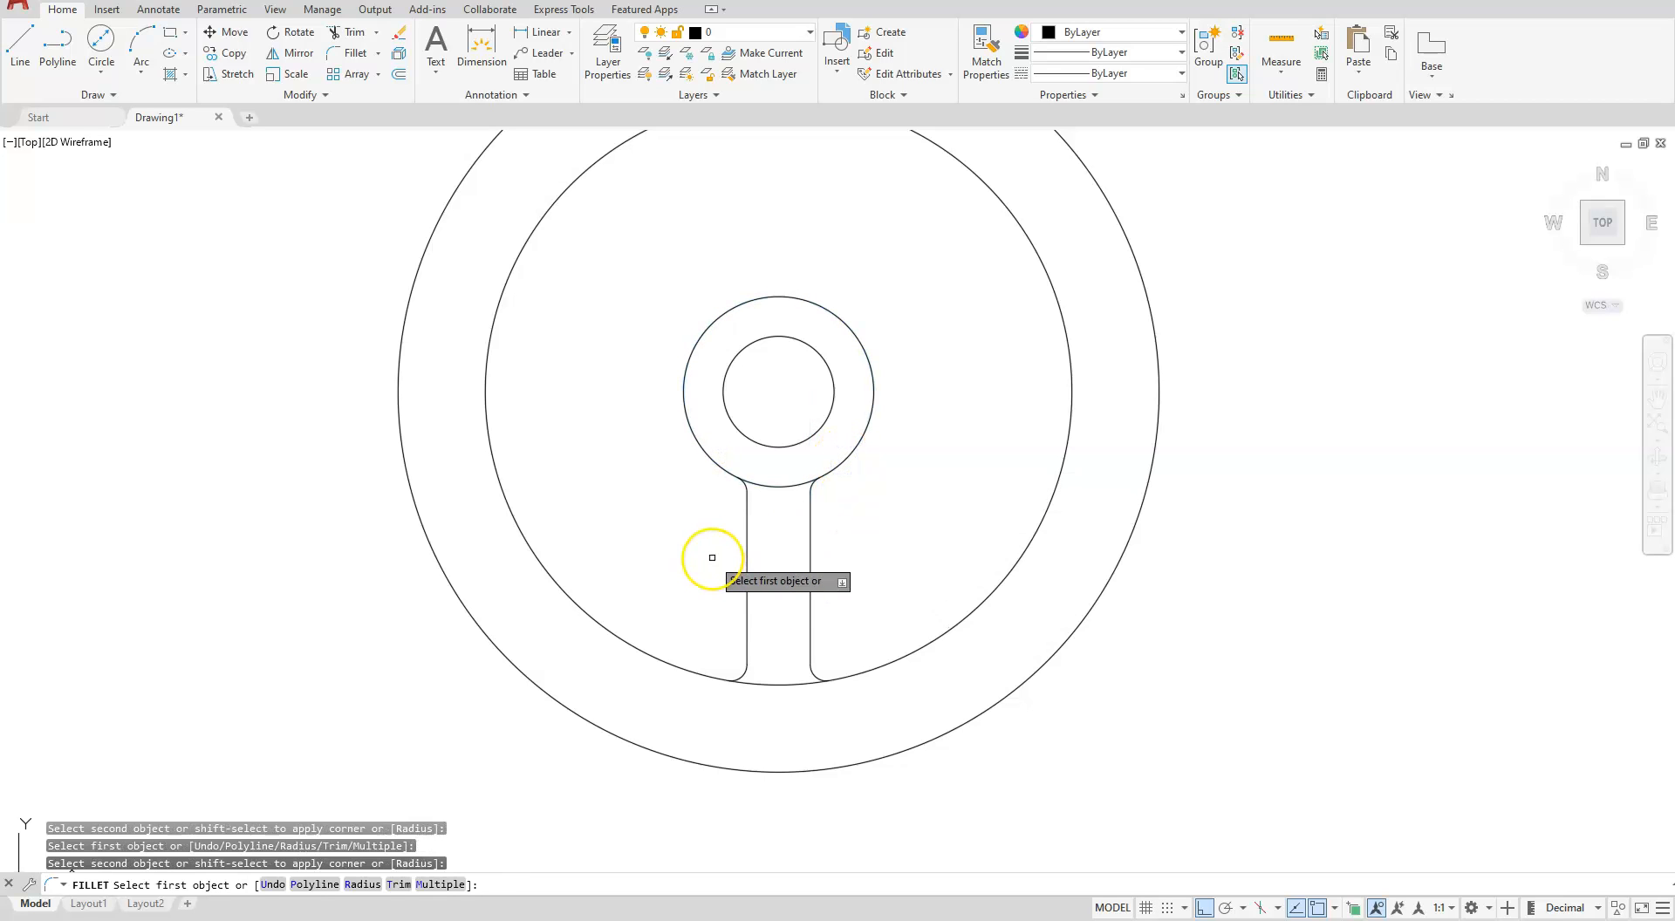
pyautogui.press('Escape')
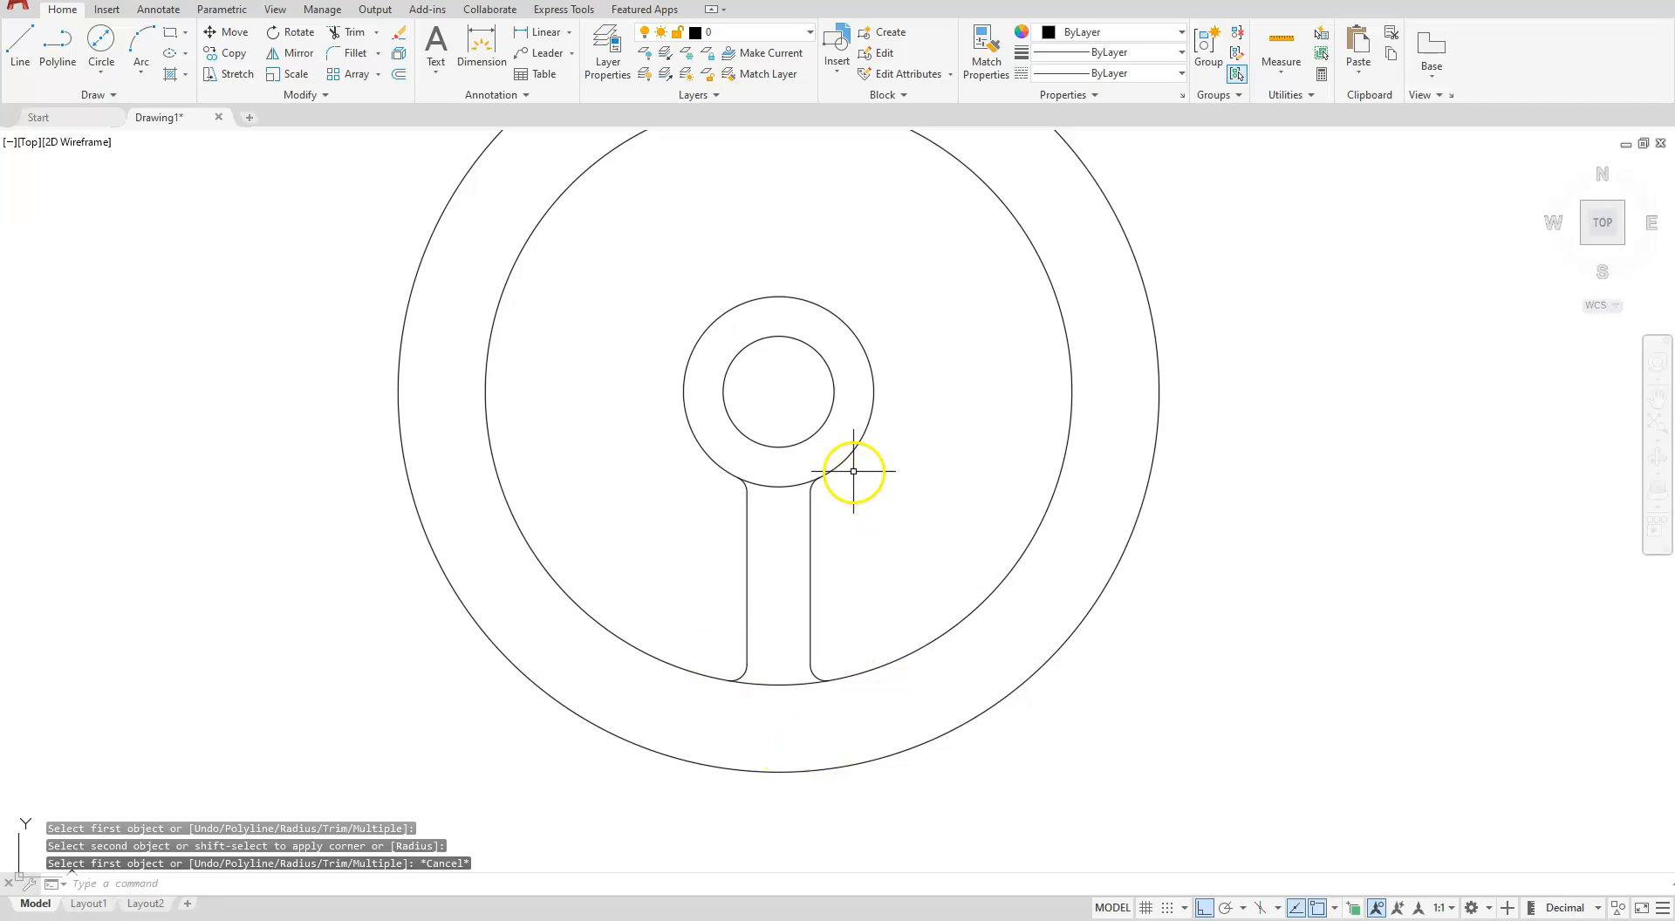
# Create a polar array of the filleted spoke around the wheel's centre with 5 items.
pyautogui.click(381, 75)
pyautogui.click(394, 171)
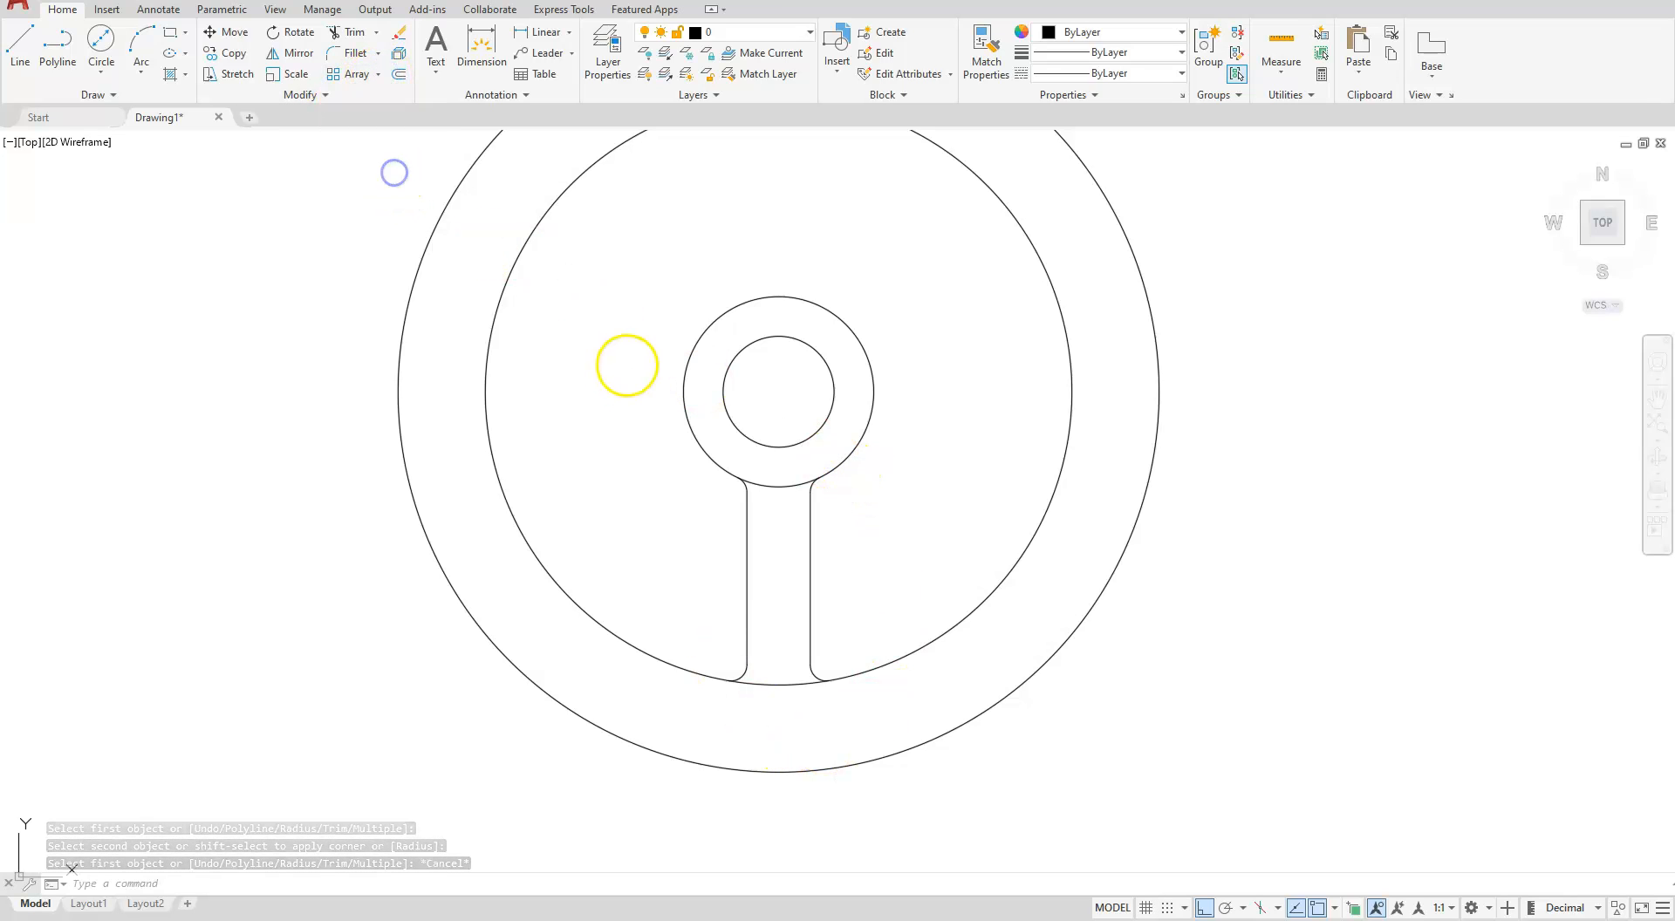
pyautogui.click(625, 417)
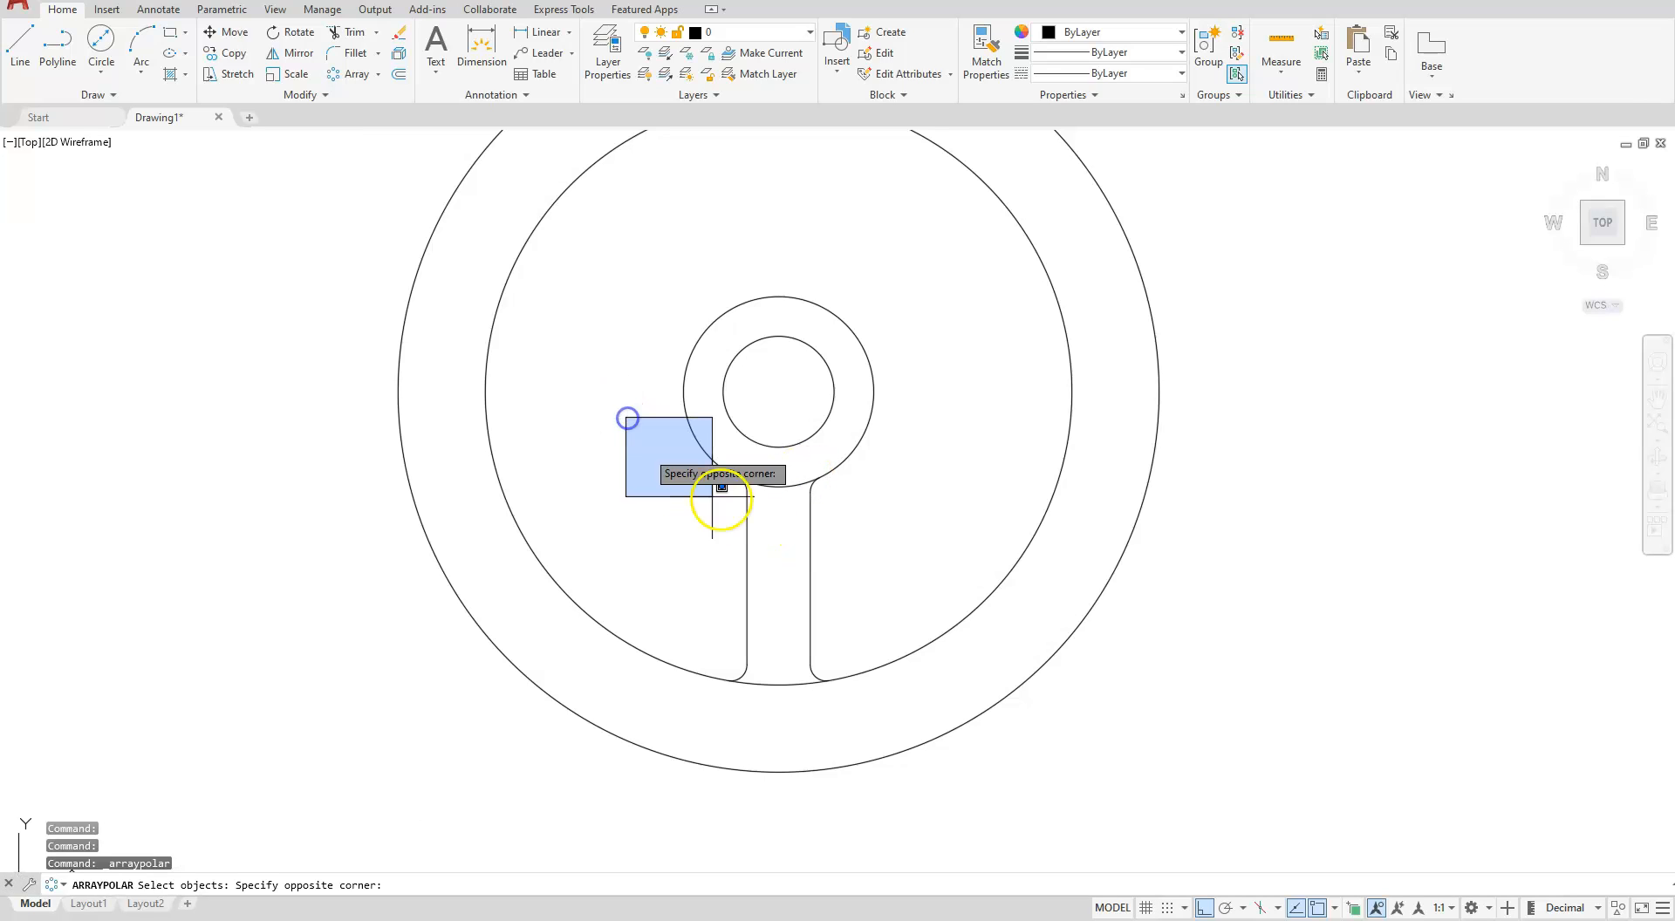
pyautogui.click(927, 713)
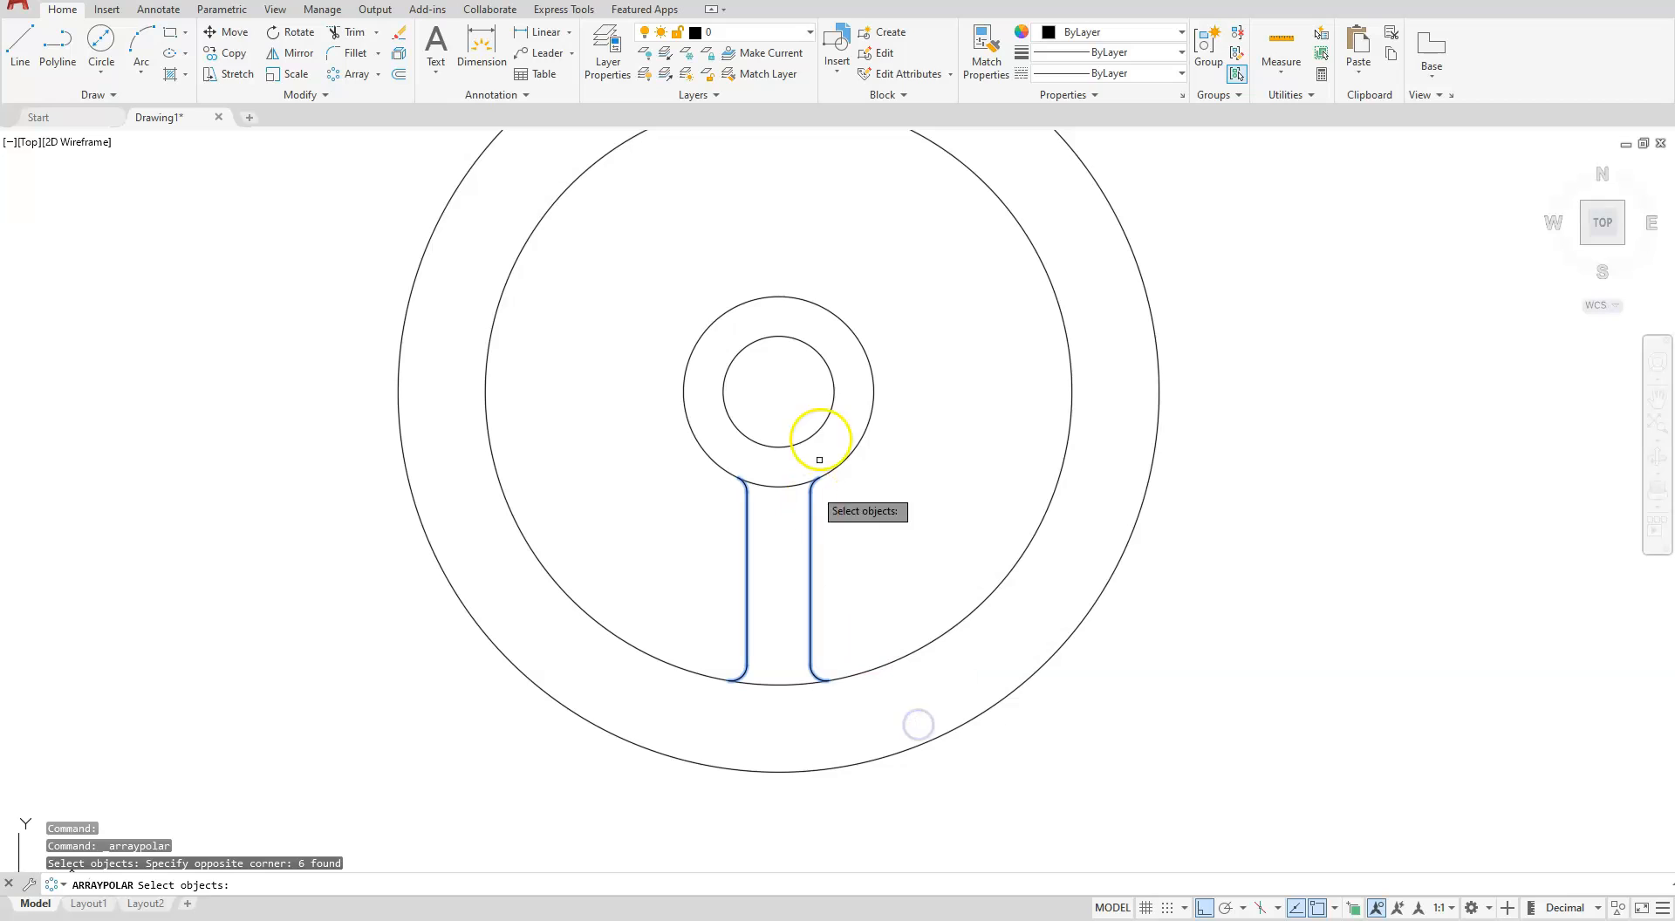
pyautogui.press('Return')
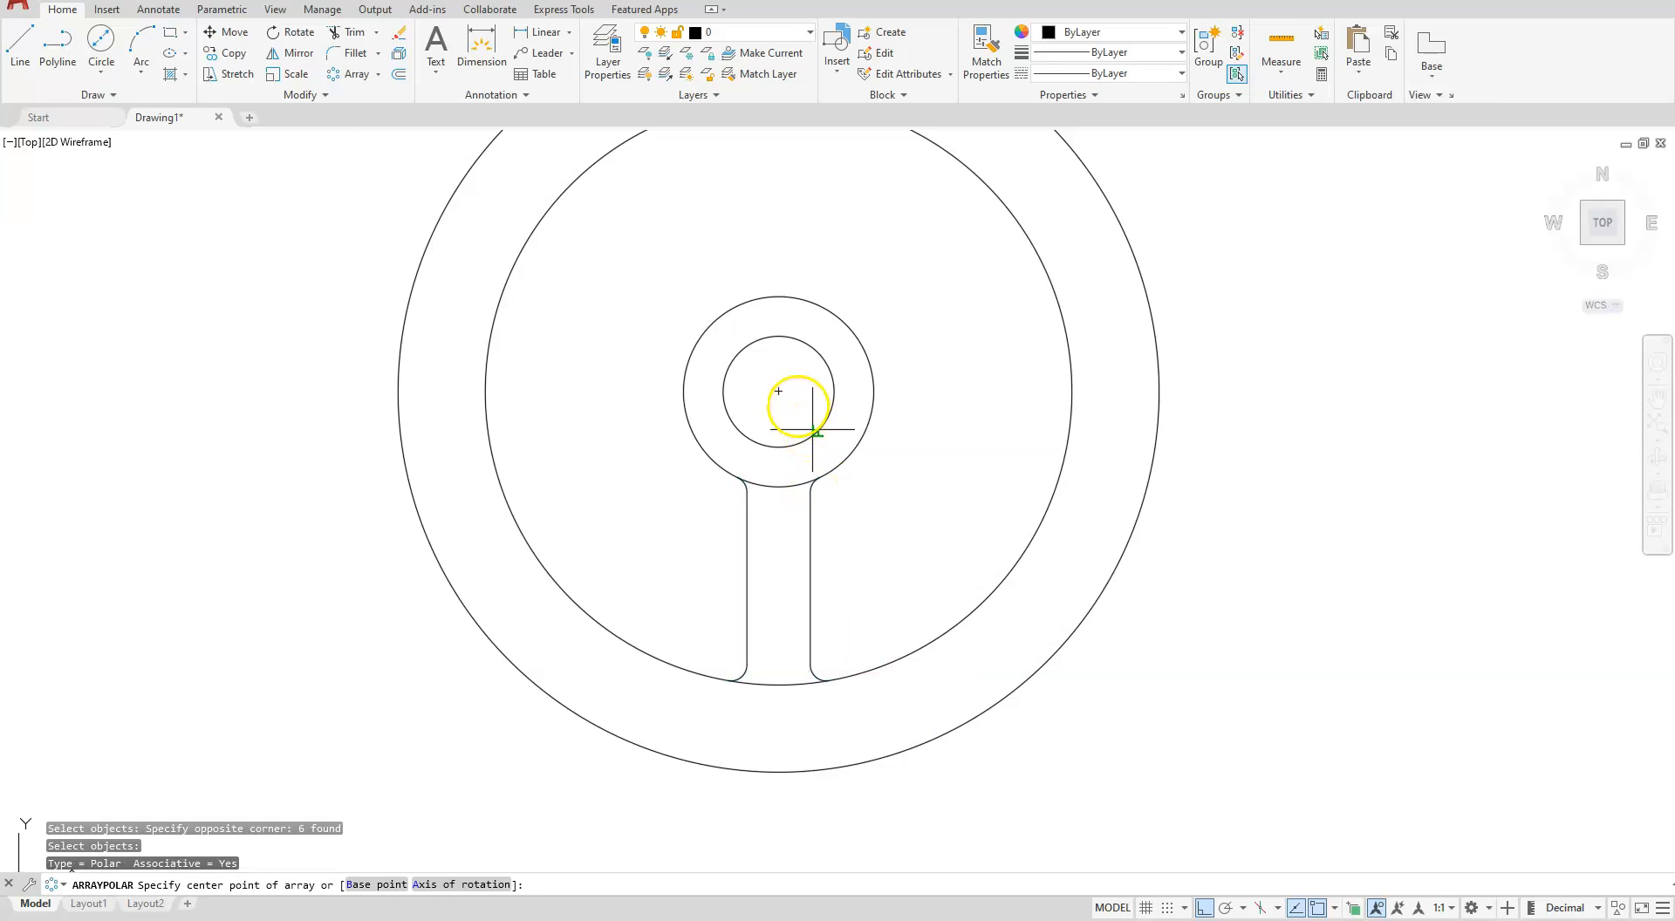
pyautogui.click(778, 391)
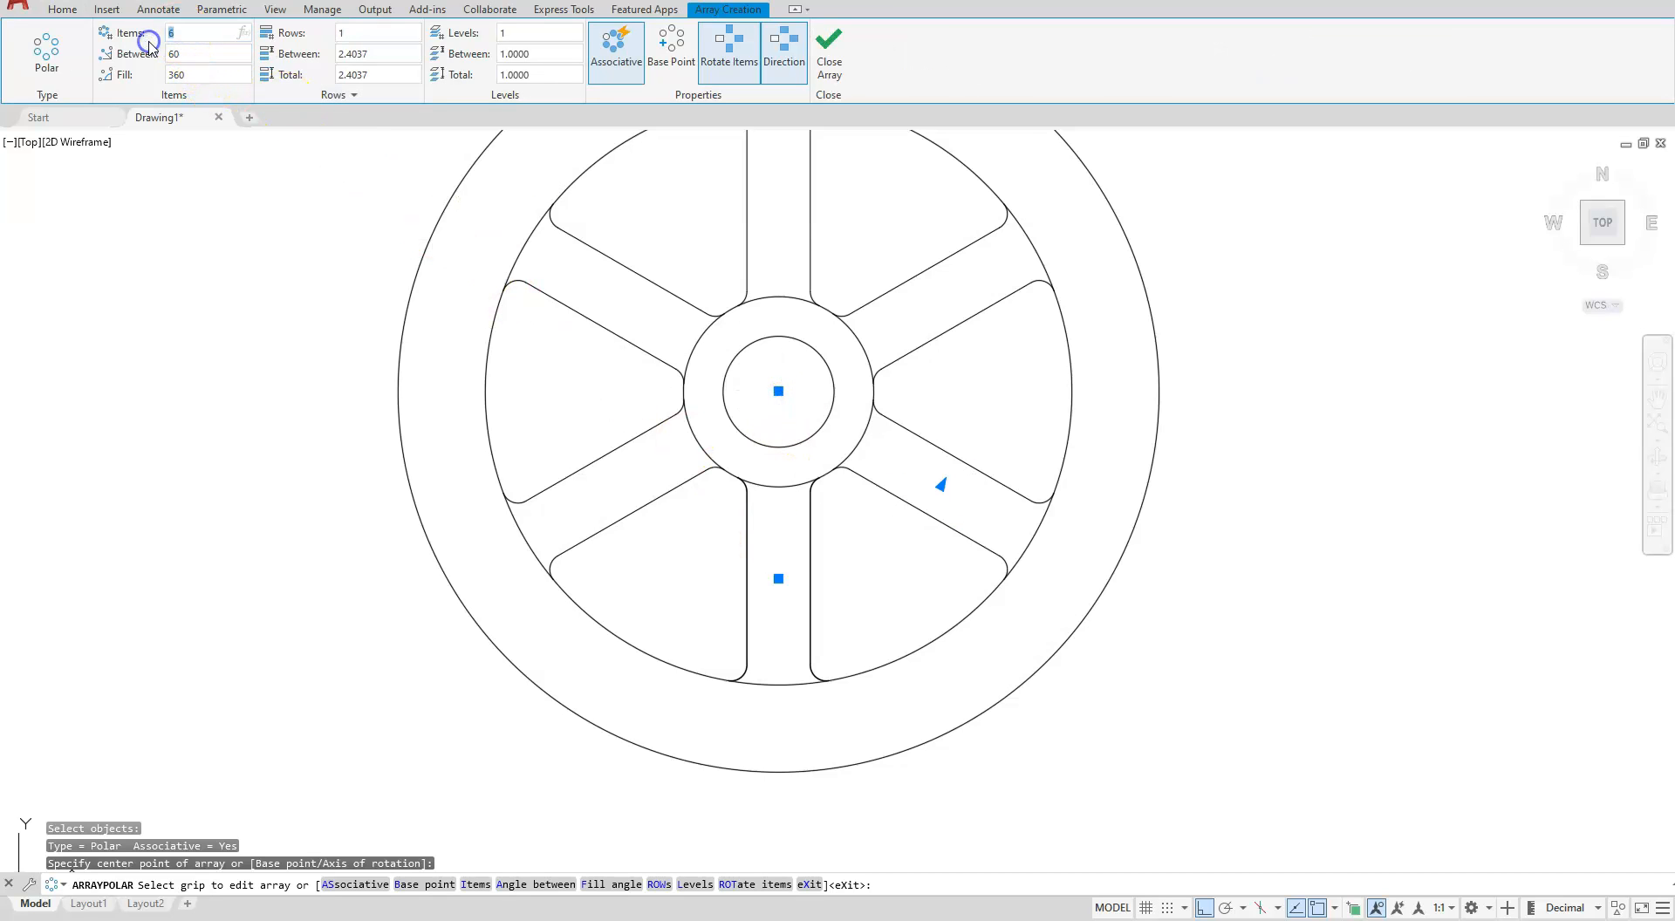
pyautogui.press('Return')
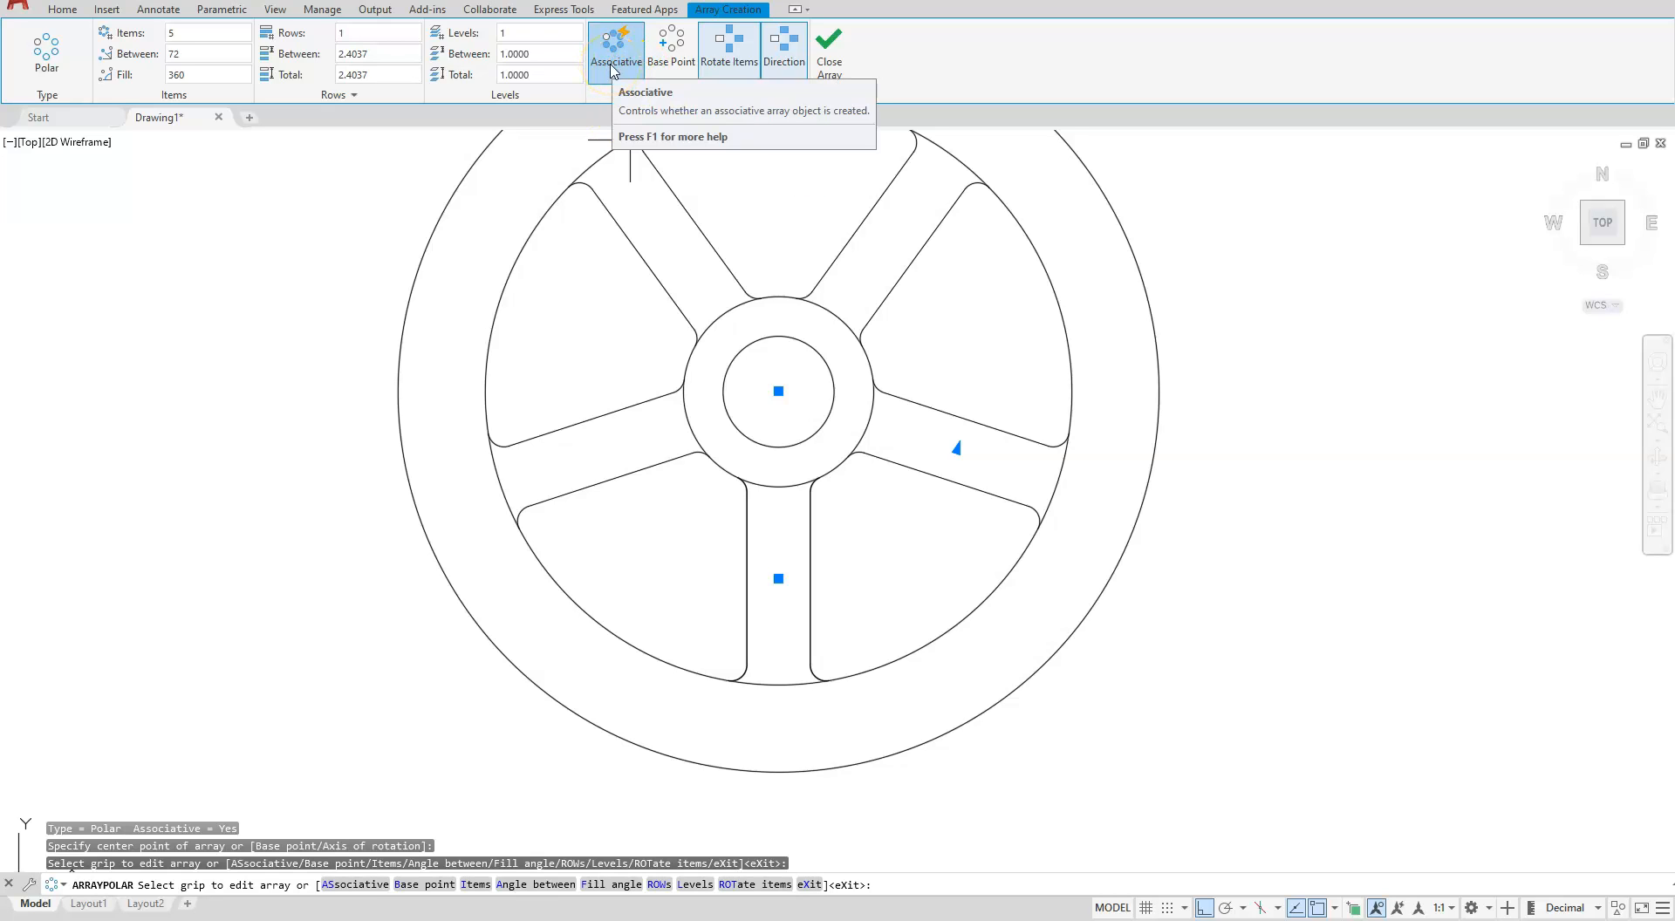
pyautogui.click(831, 59)
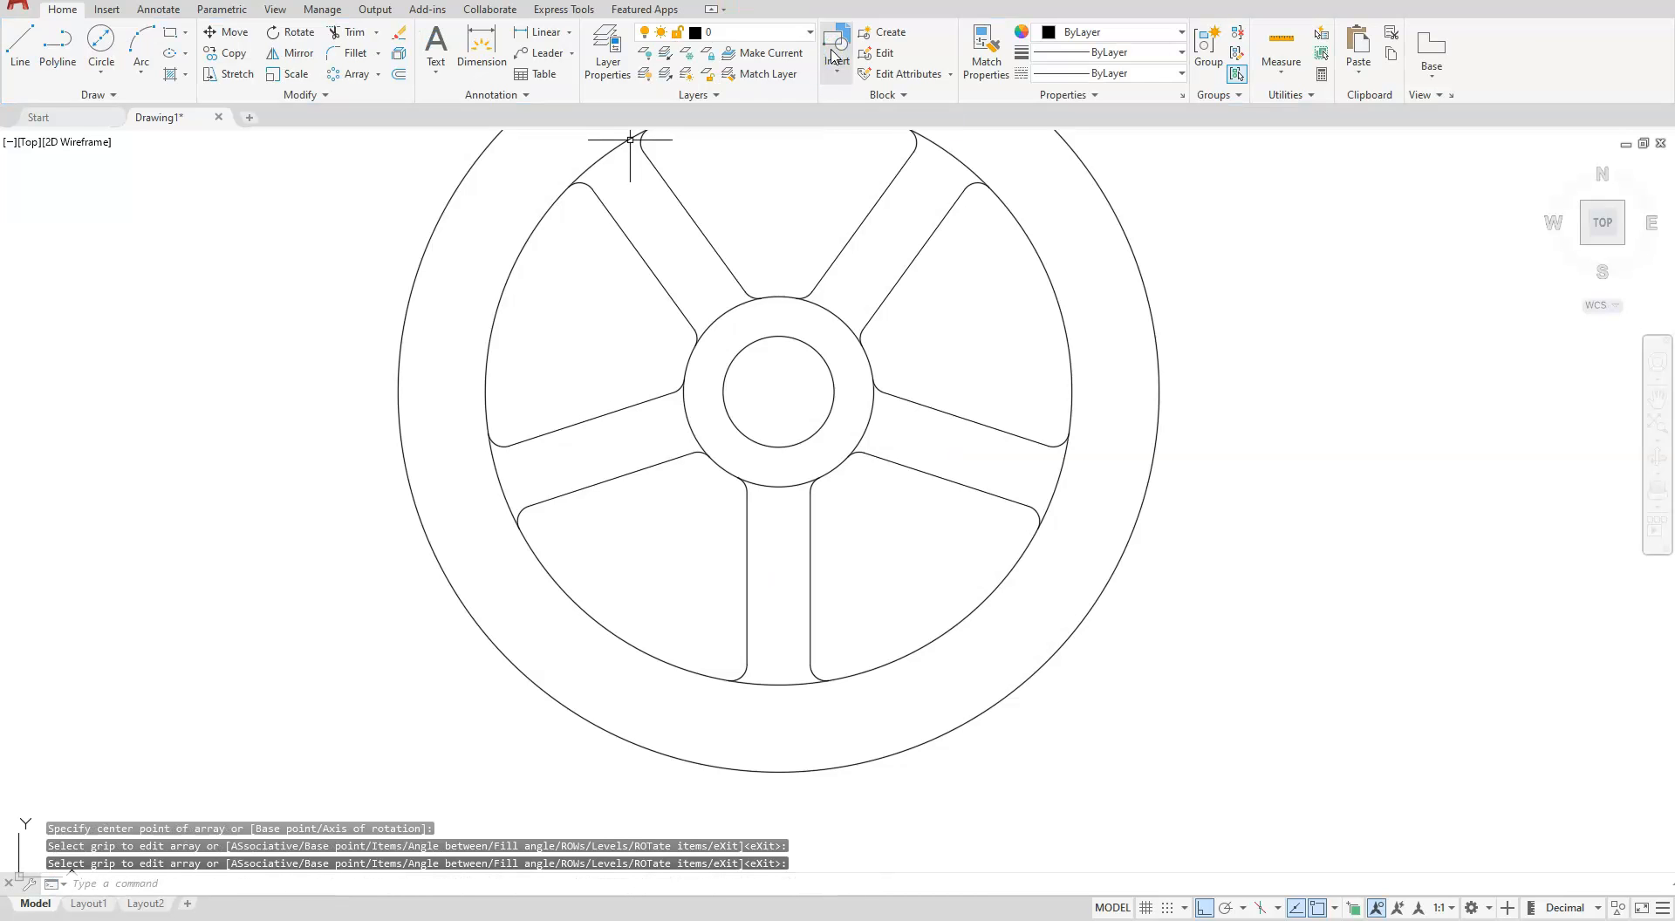
# Draw a horizontal construction line .915 above the bore circle's bottom quadrant for the keyway's top edge.
pyautogui.scroll(6, 773, 441)
pyautogui.scroll(2, 772, 441)
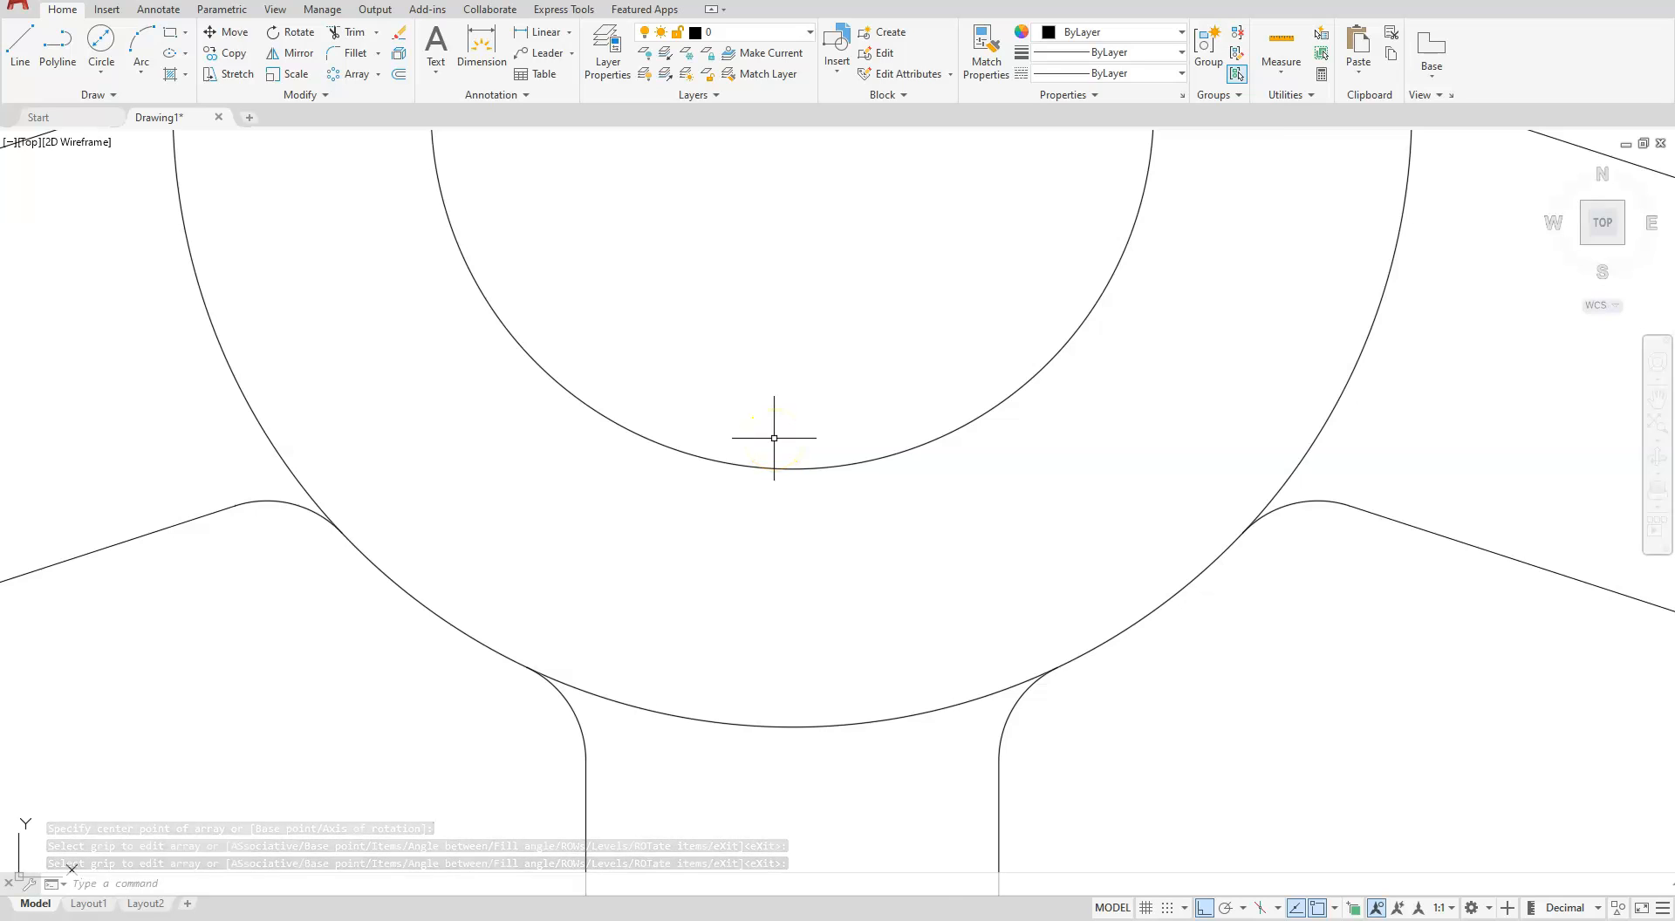
pyautogui.scroll(2, 772, 434)
pyautogui.click(112, 94)
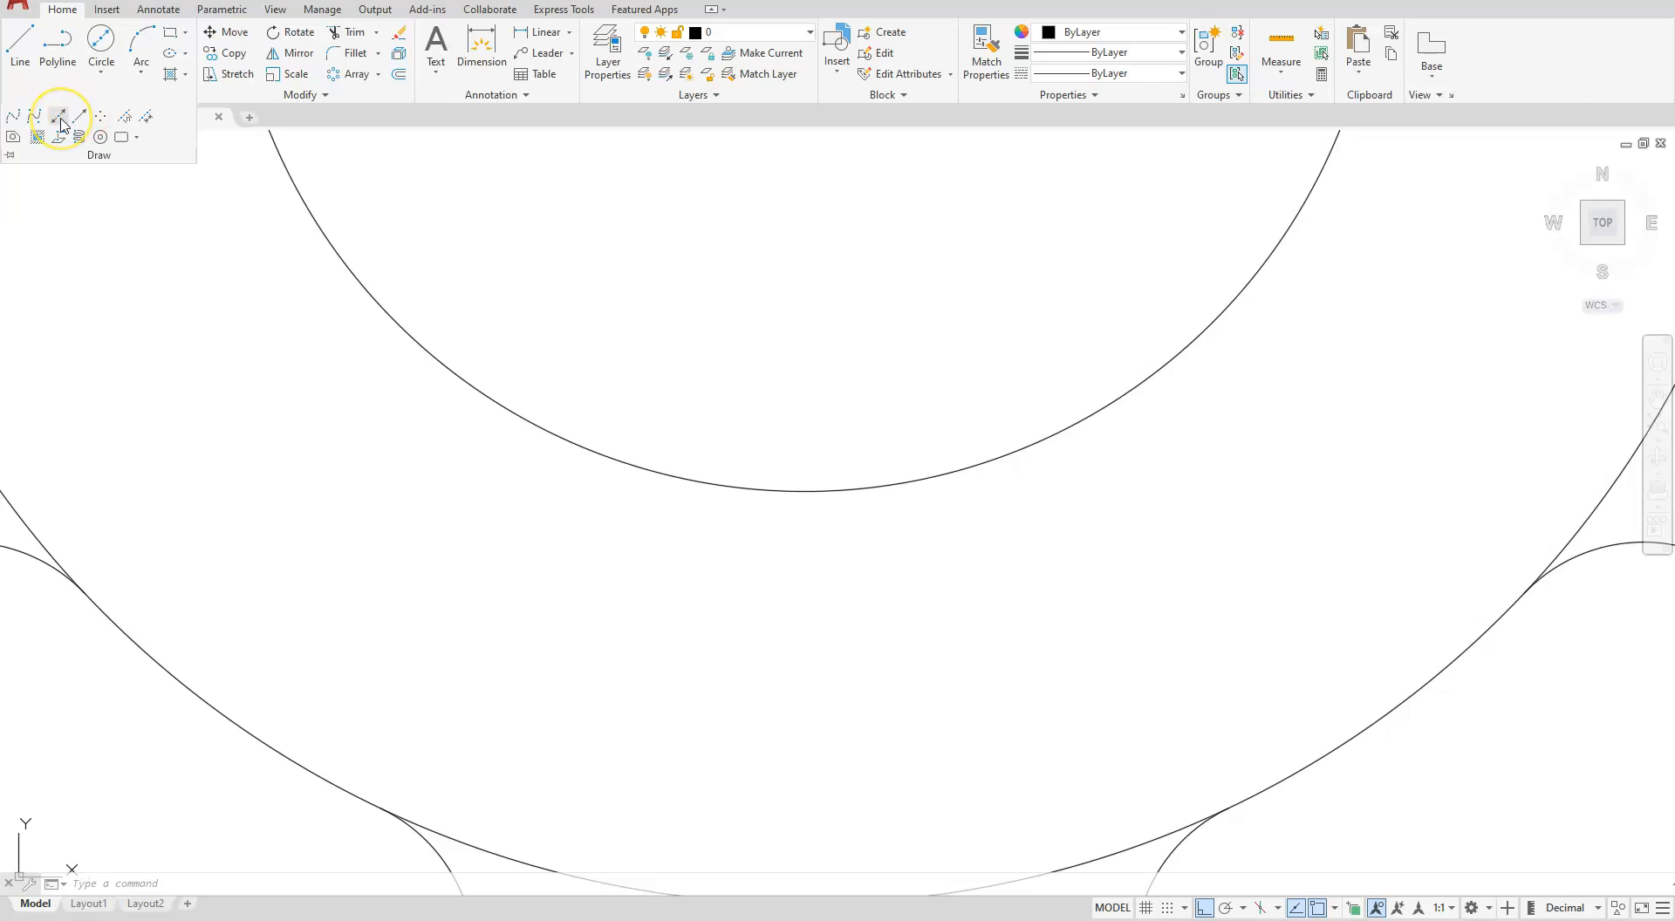
pyautogui.click(59, 119)
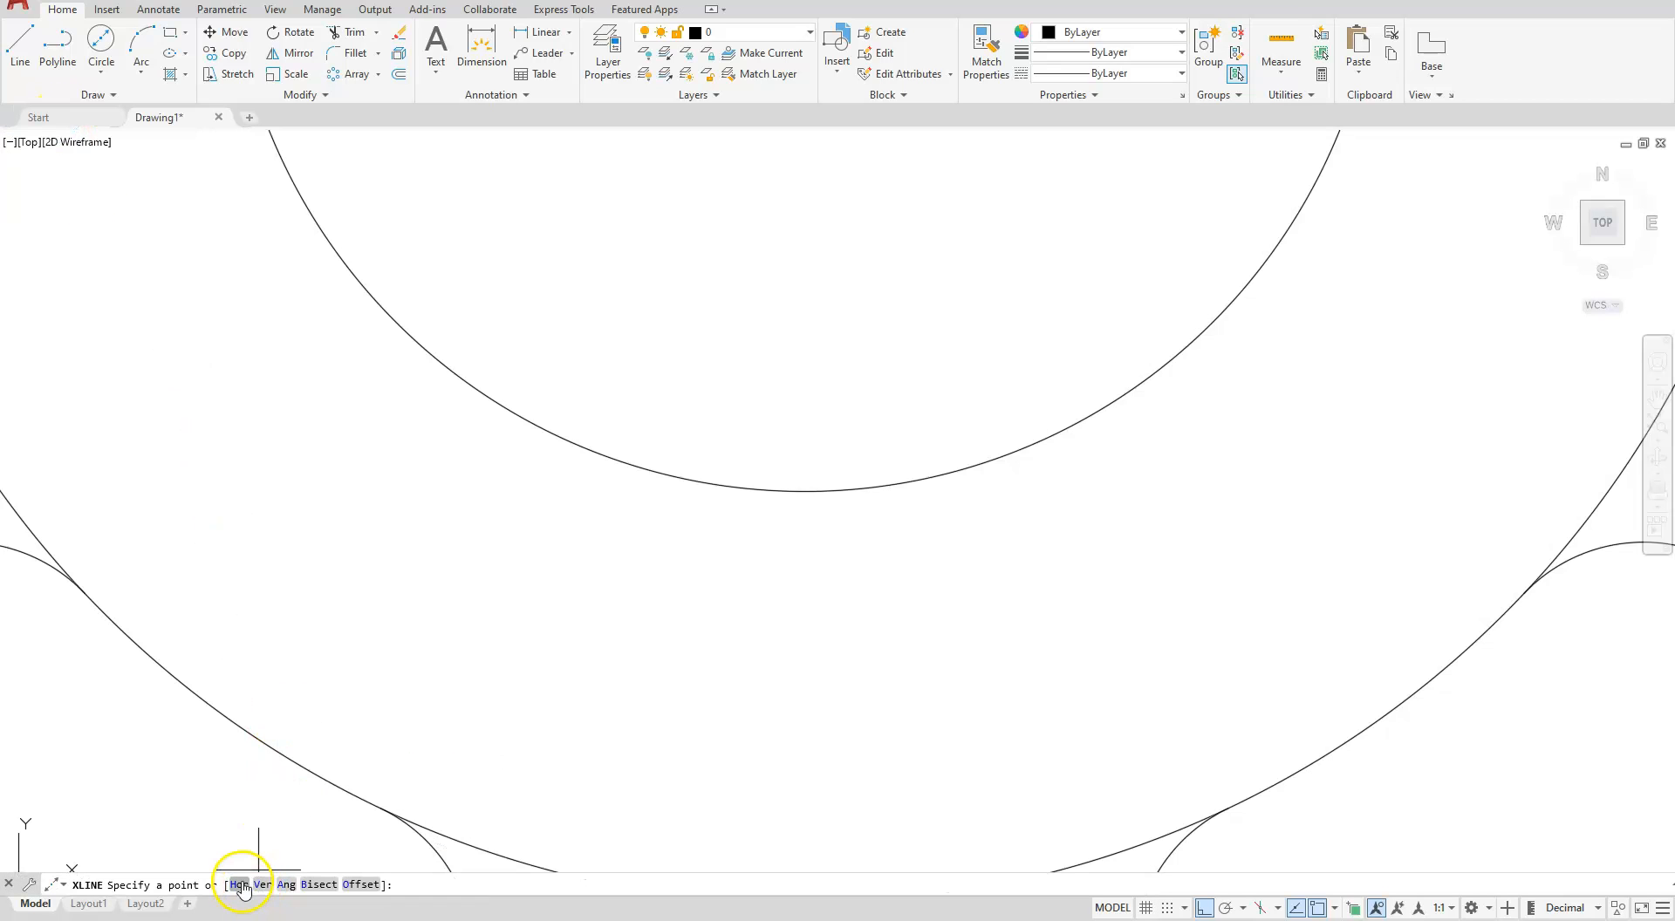
pyautogui.click(241, 884)
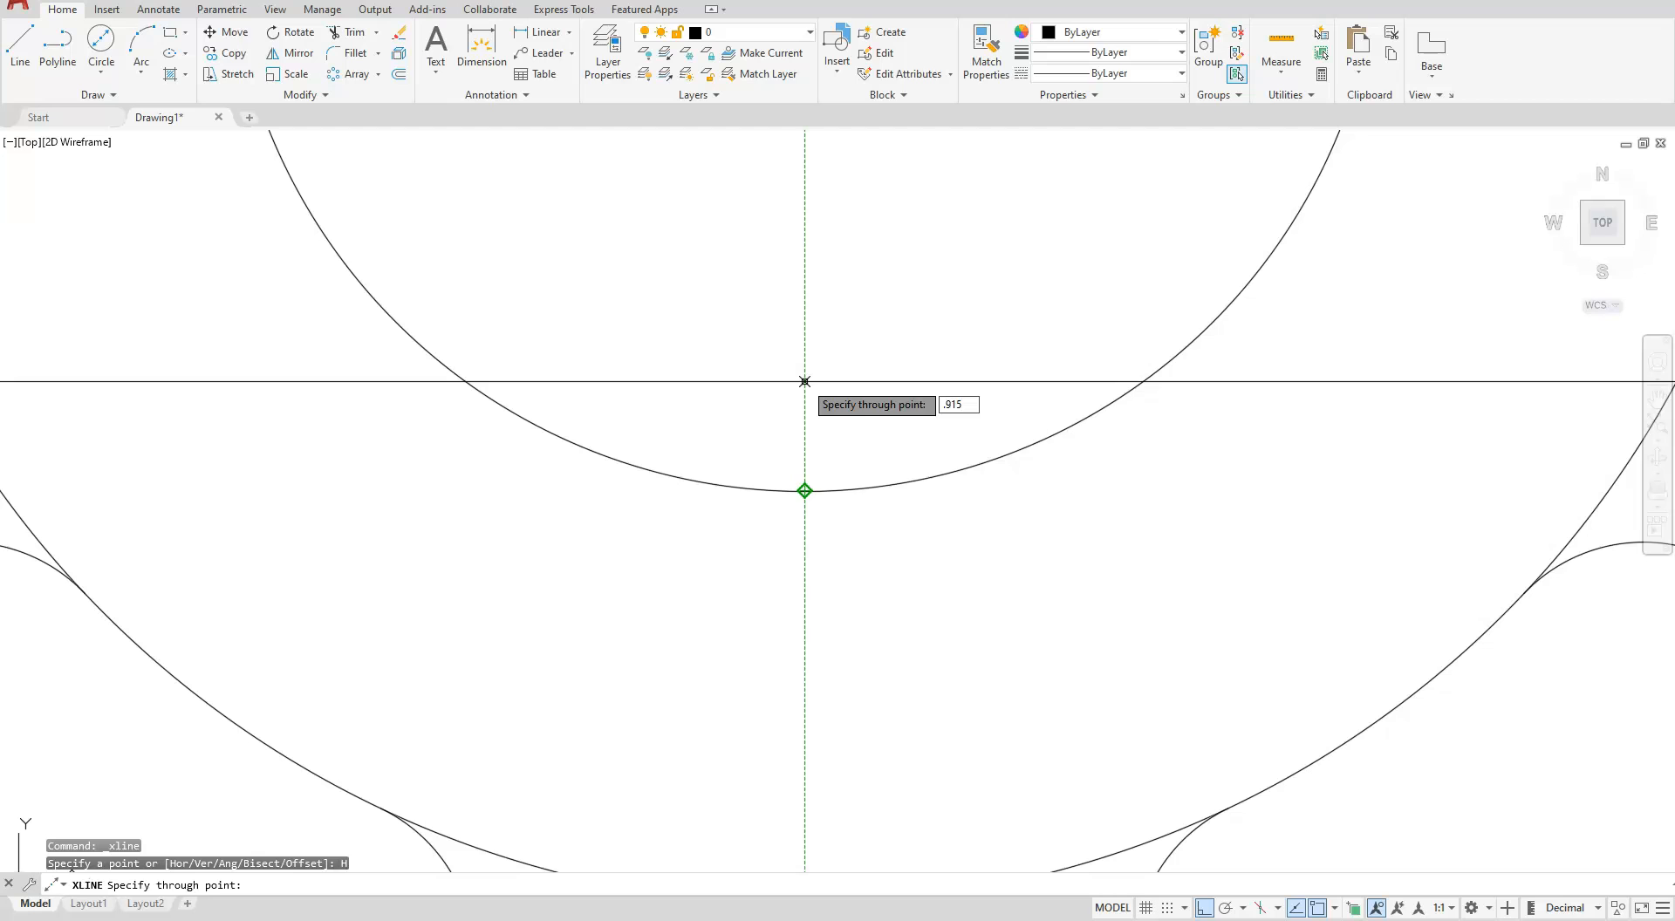
pyautogui.press('Return')
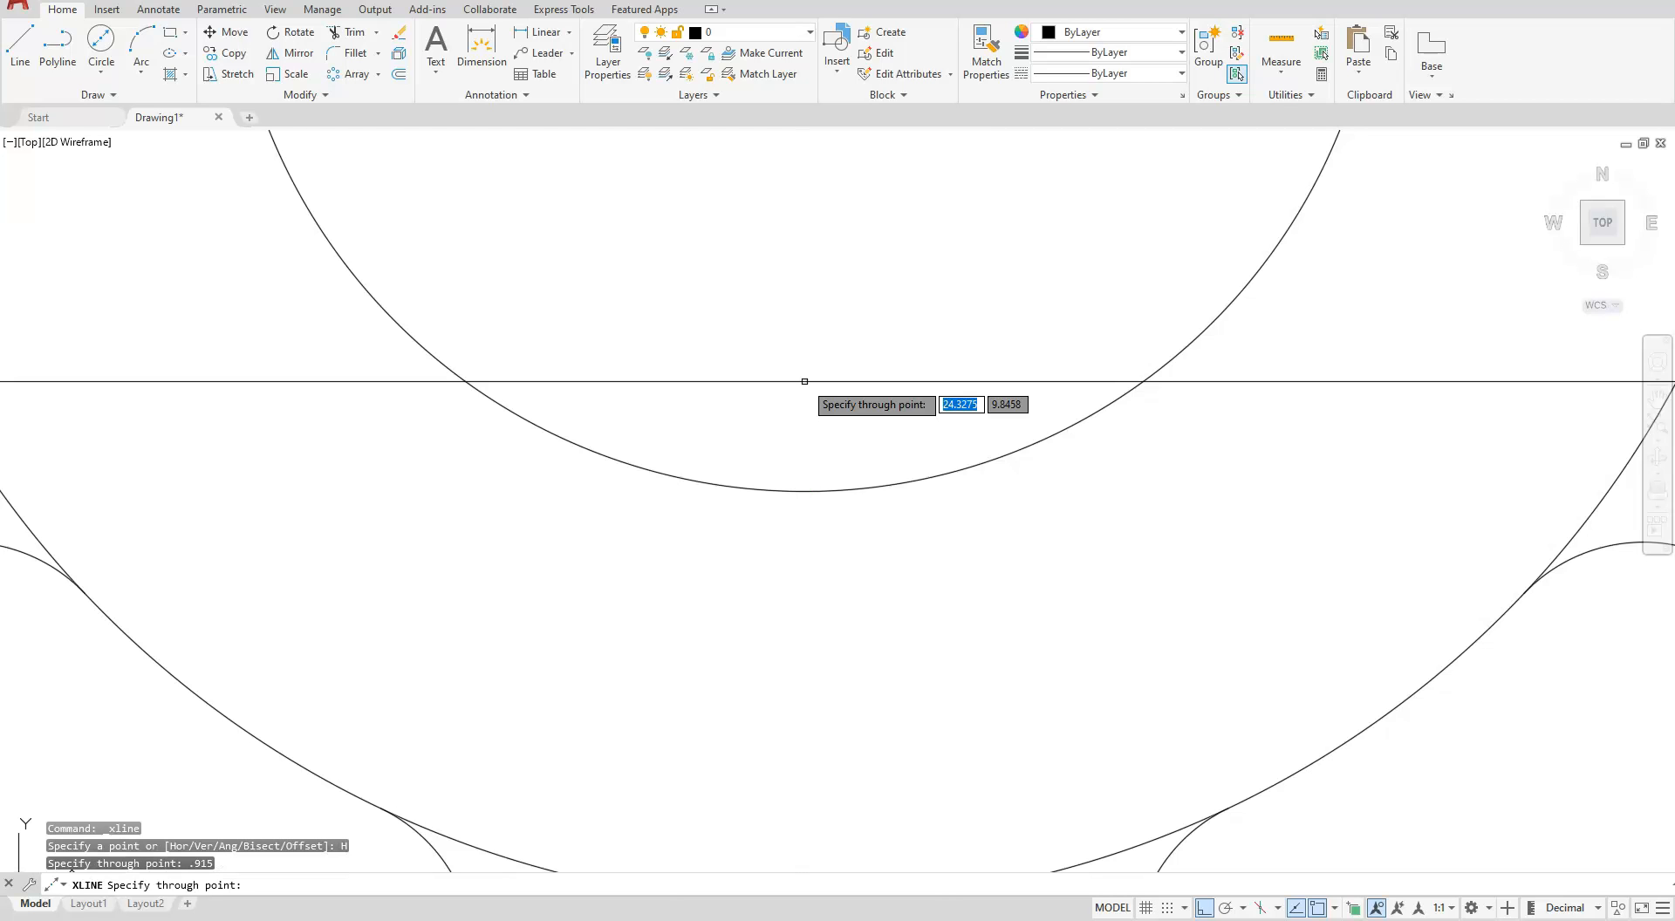
pyautogui.press('Escape')
# Draw a ray from the bore's centre straight up through the hub as the keyway's centreline.
pyautogui.scroll(-3, 790, 379)
pyautogui.moveTo(794, 311); pyautogui.dragTo(815, 504, button='middle')
pyautogui.scroll(4, 796, 457)
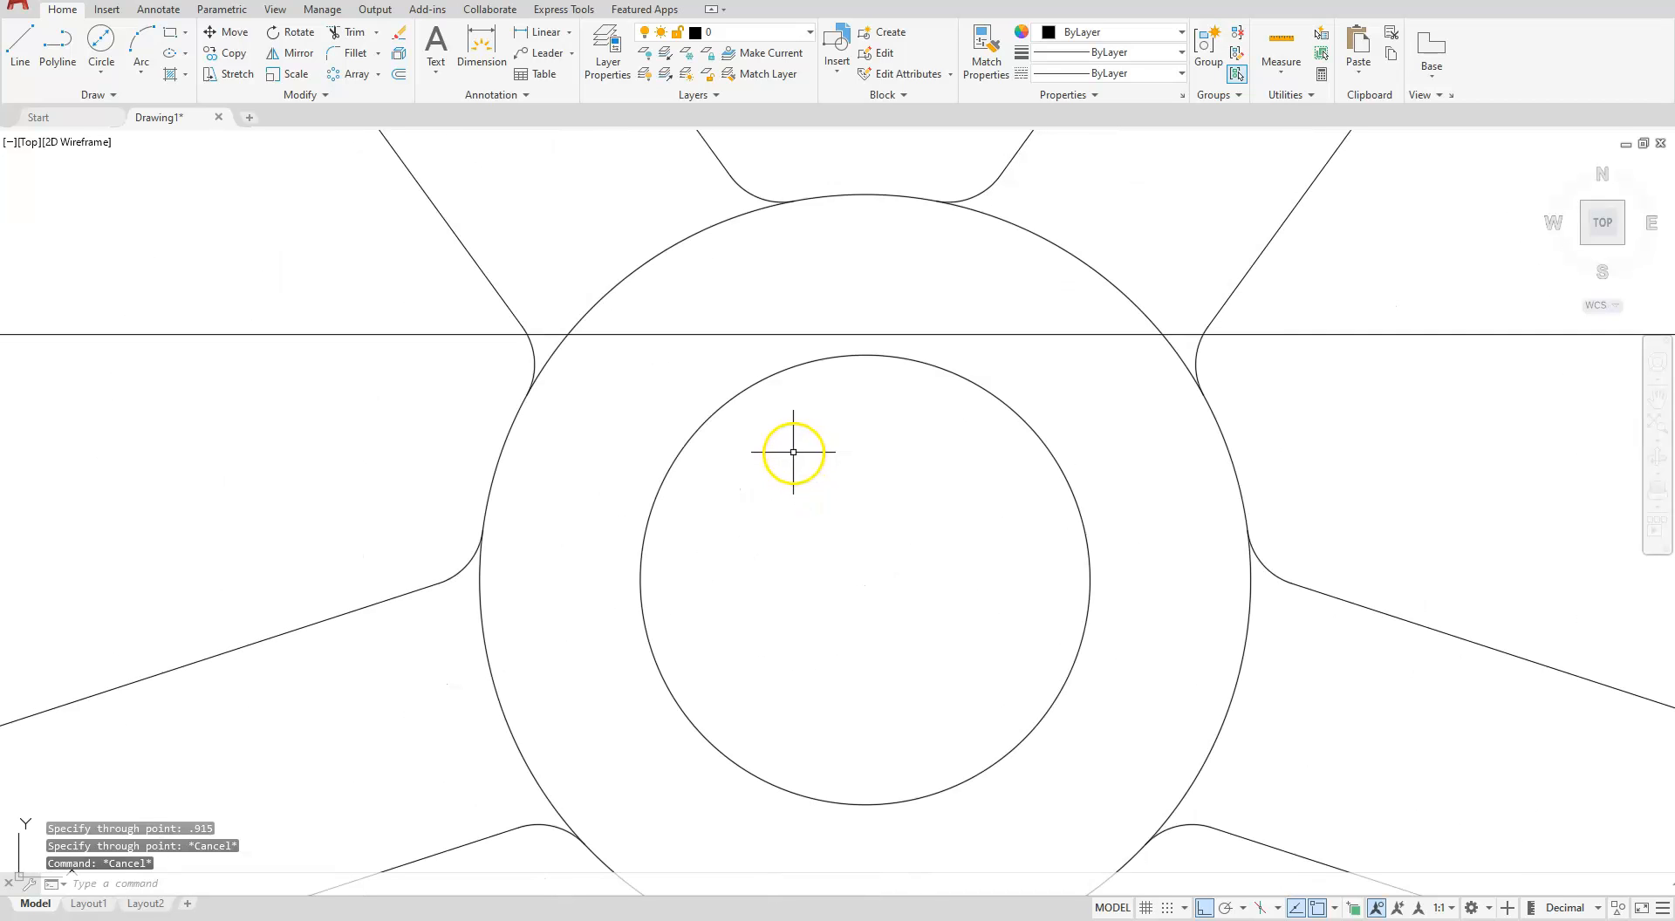
pyautogui.click(105, 94)
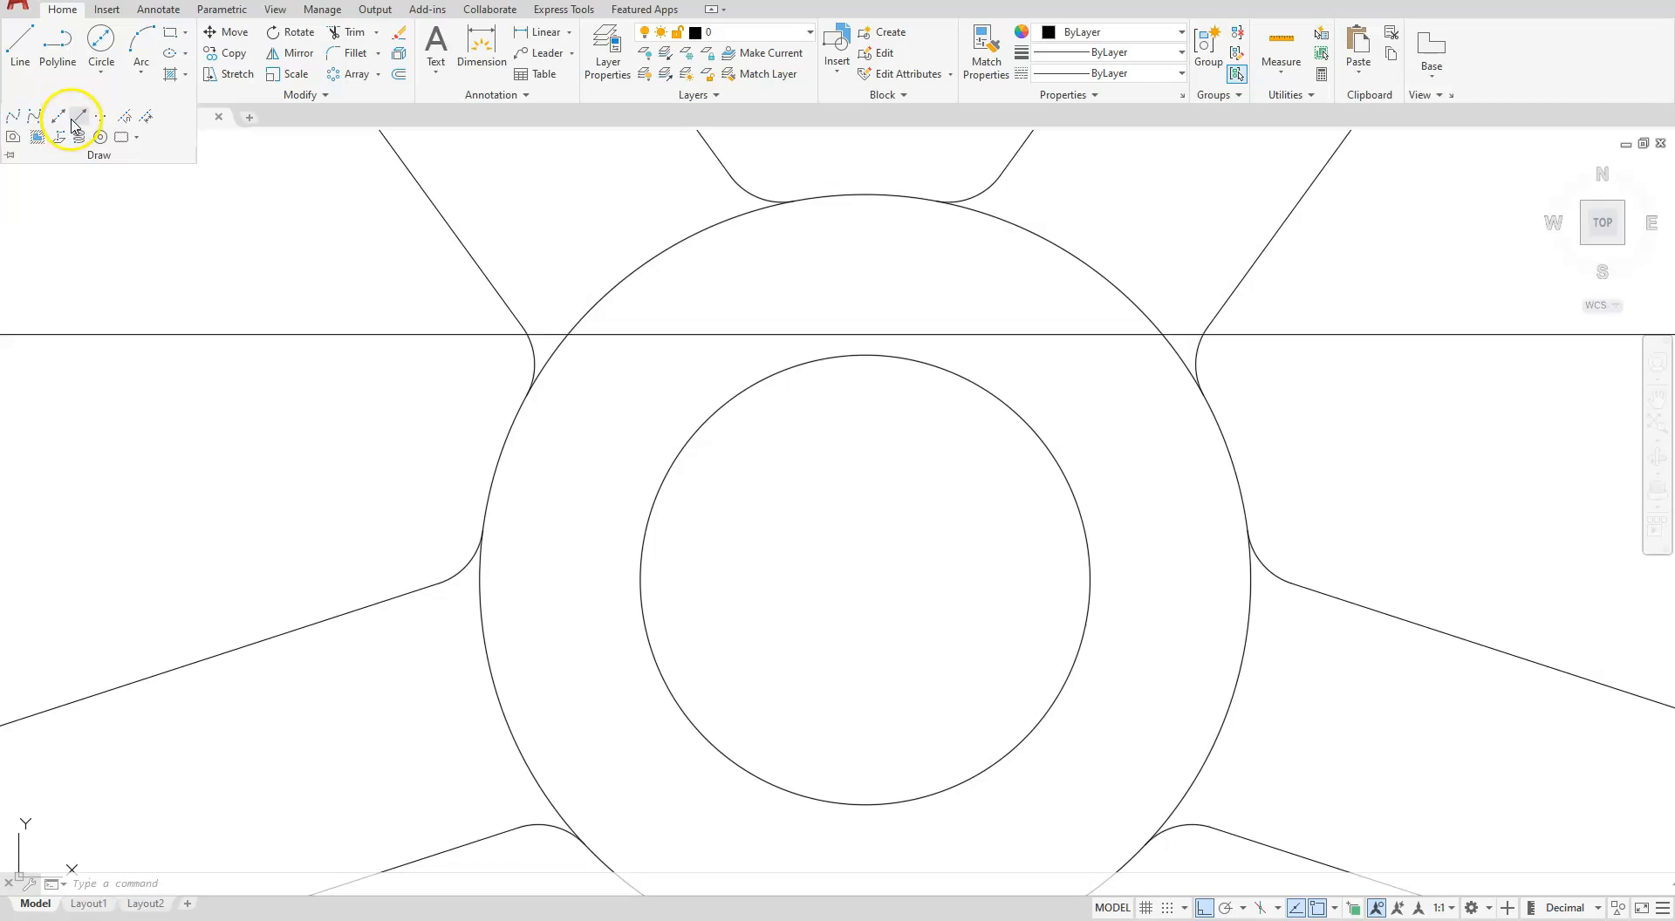
pyautogui.click(79, 117)
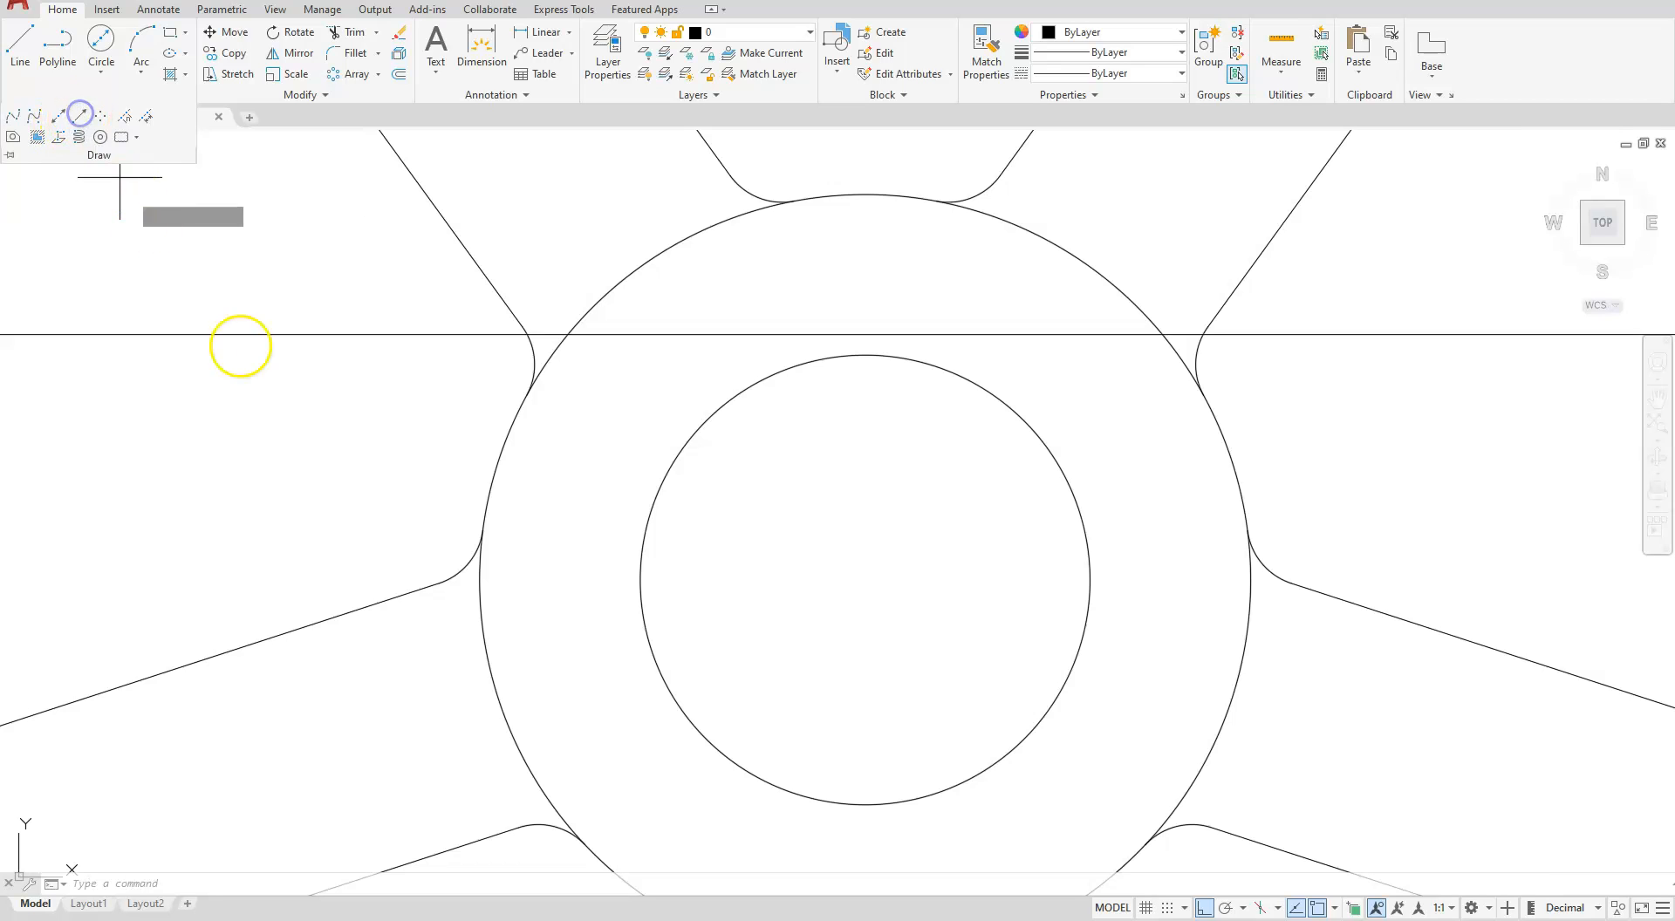
pyautogui.click(866, 578)
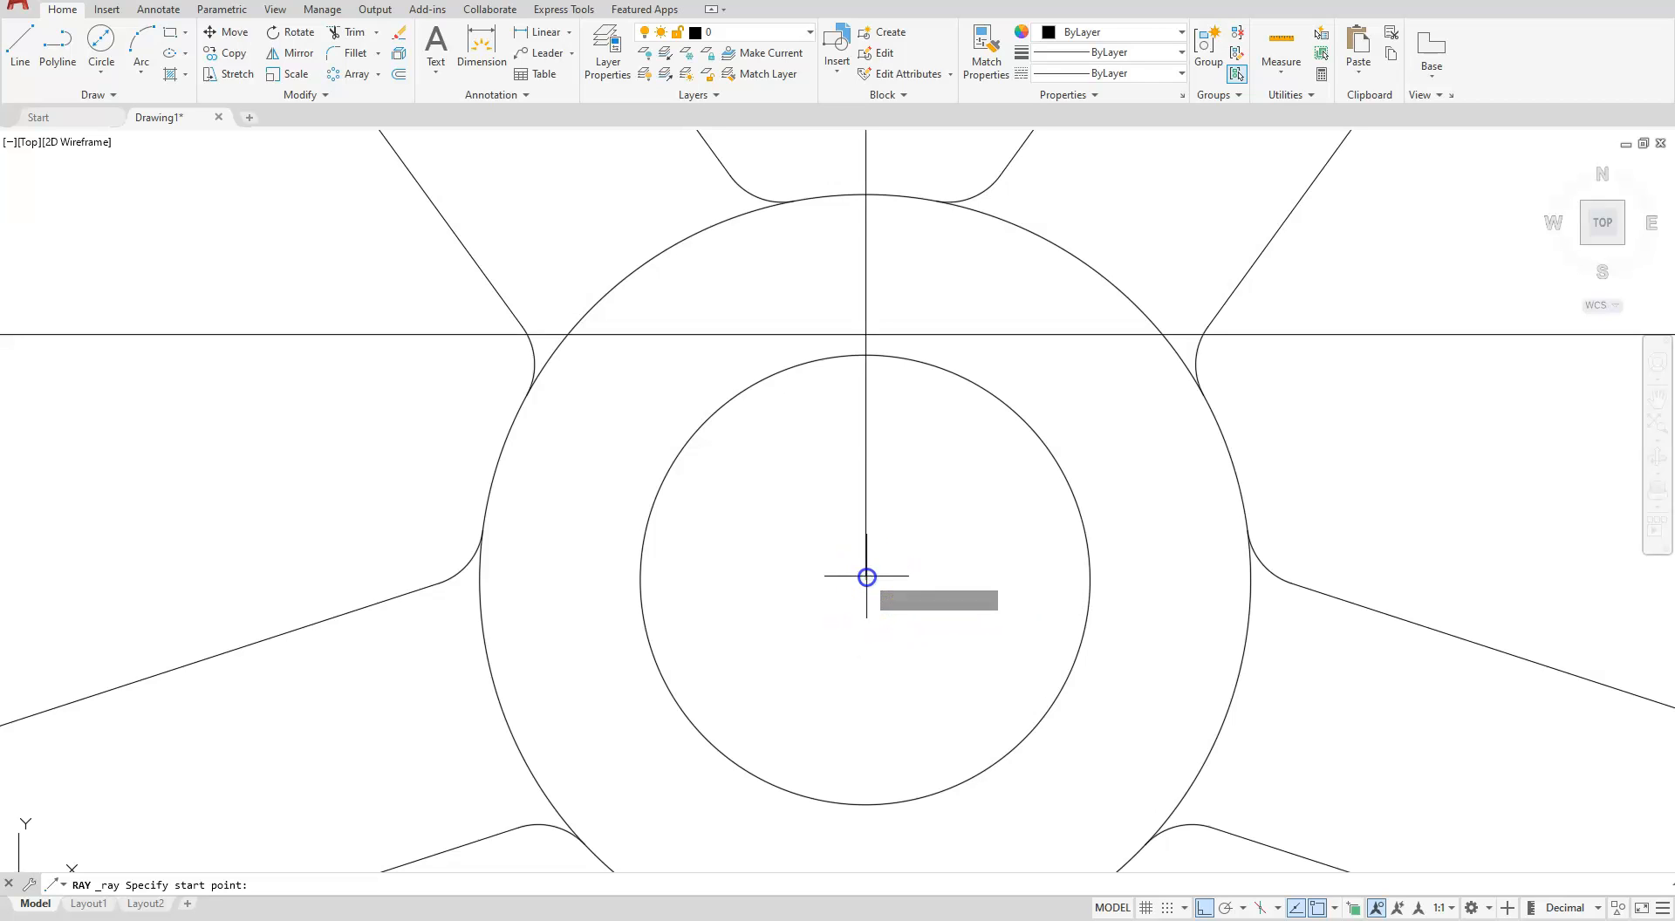
pyautogui.click(889, 442)
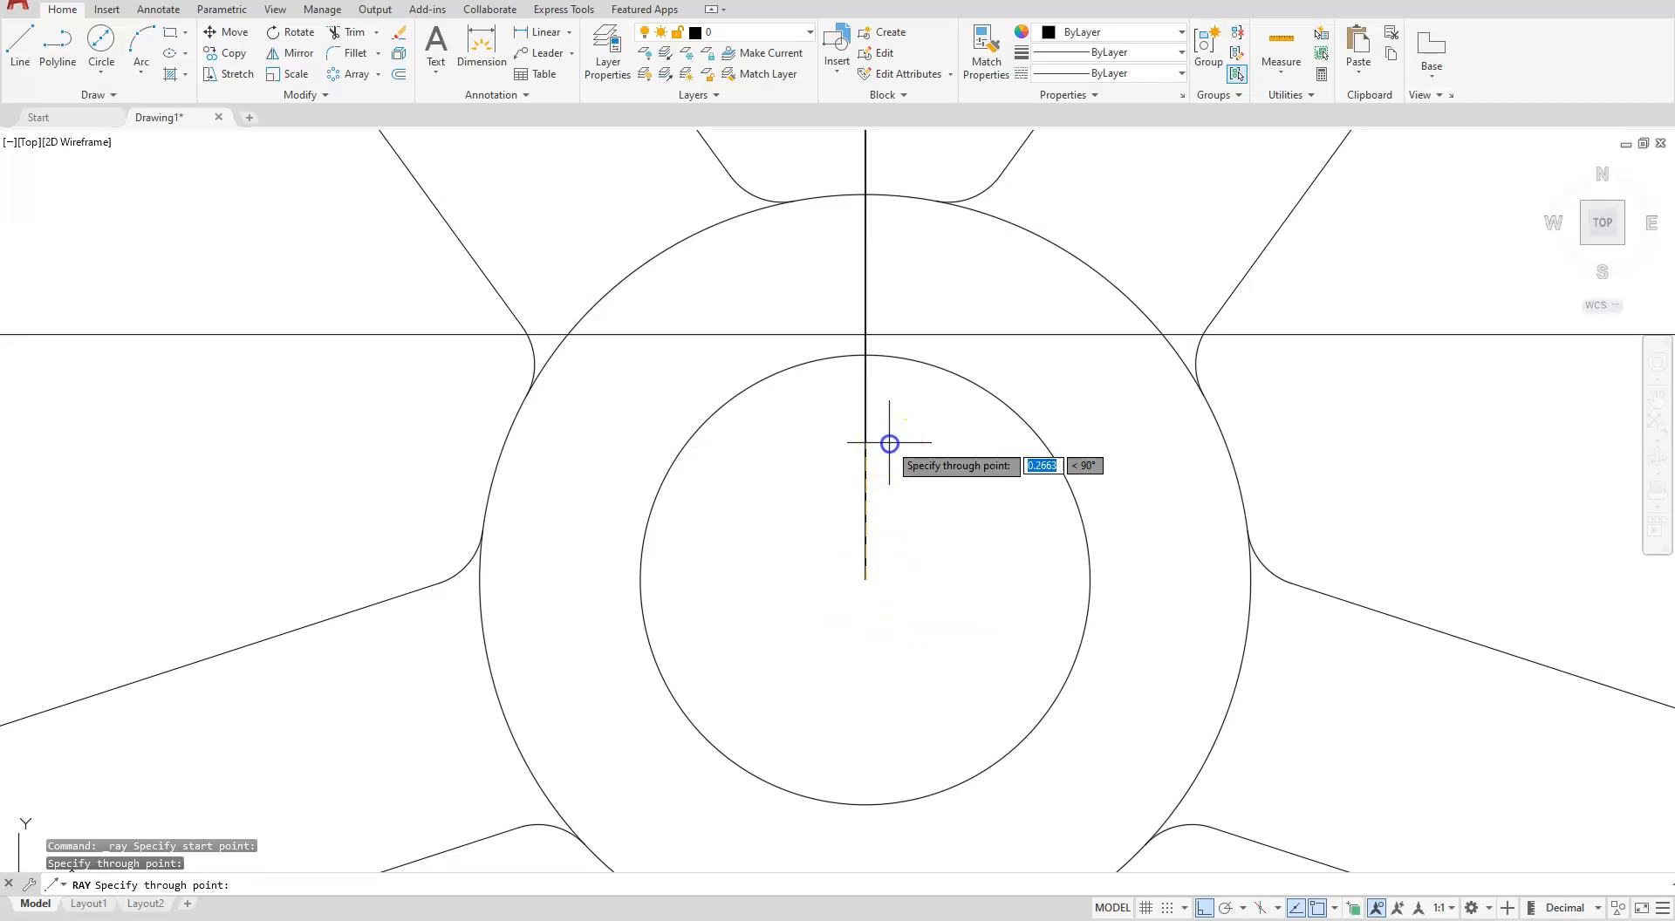
pyautogui.press('Escape')
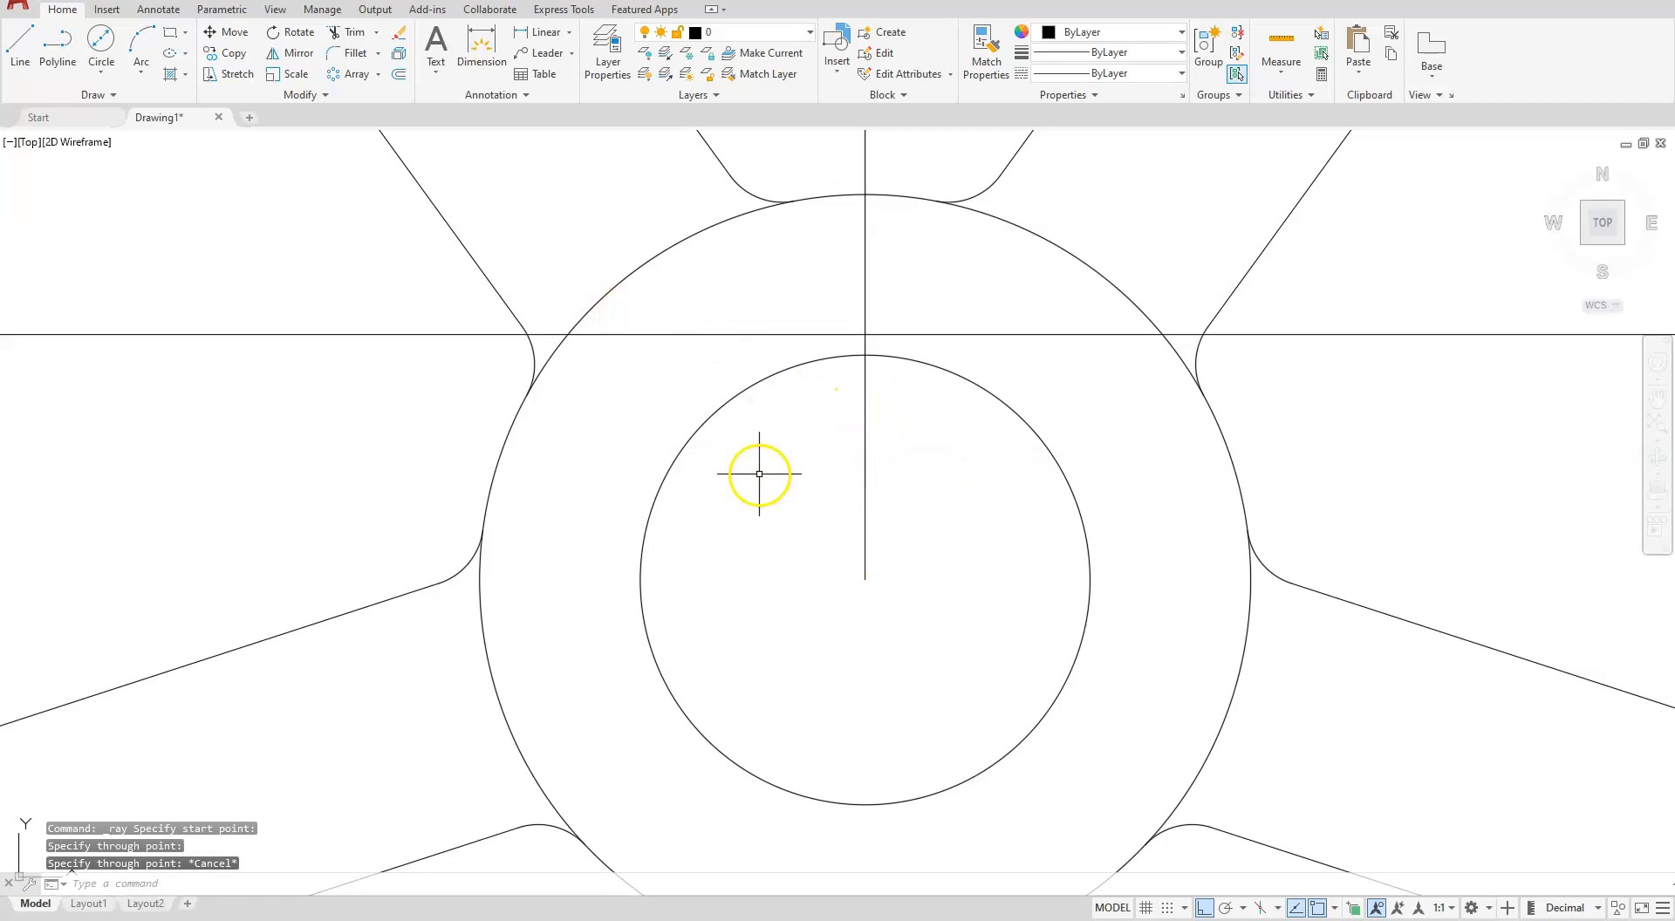
# Offset the upward ray by .125 to both sides for the keyway's side edges.
pyautogui.click(398, 74)
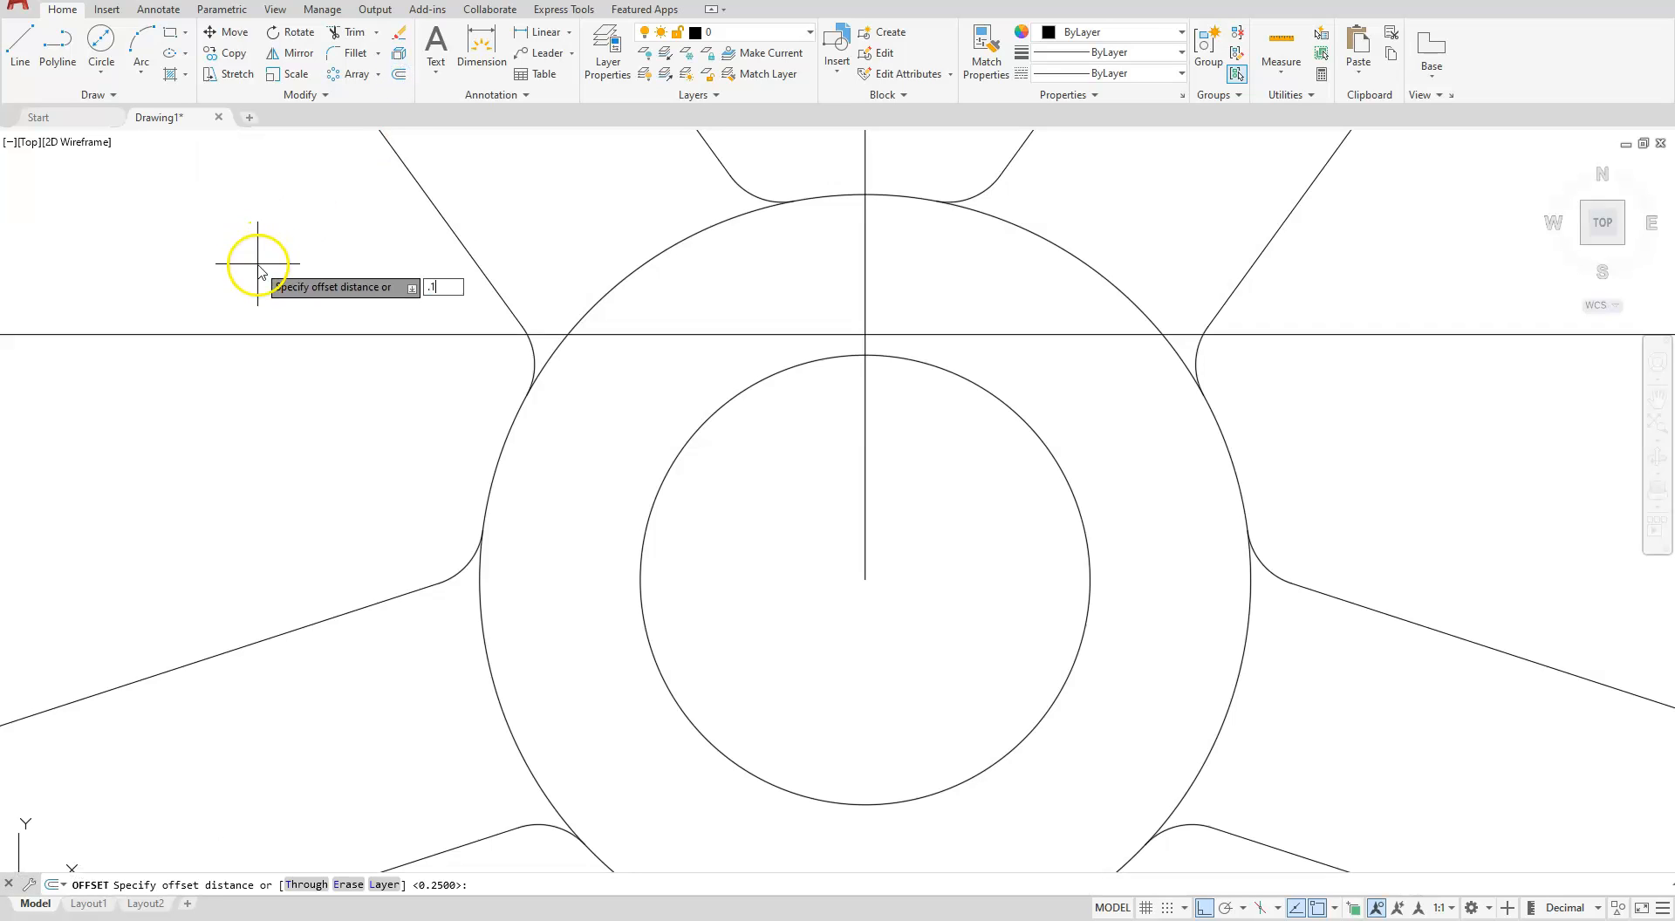
pyautogui.press('Return')
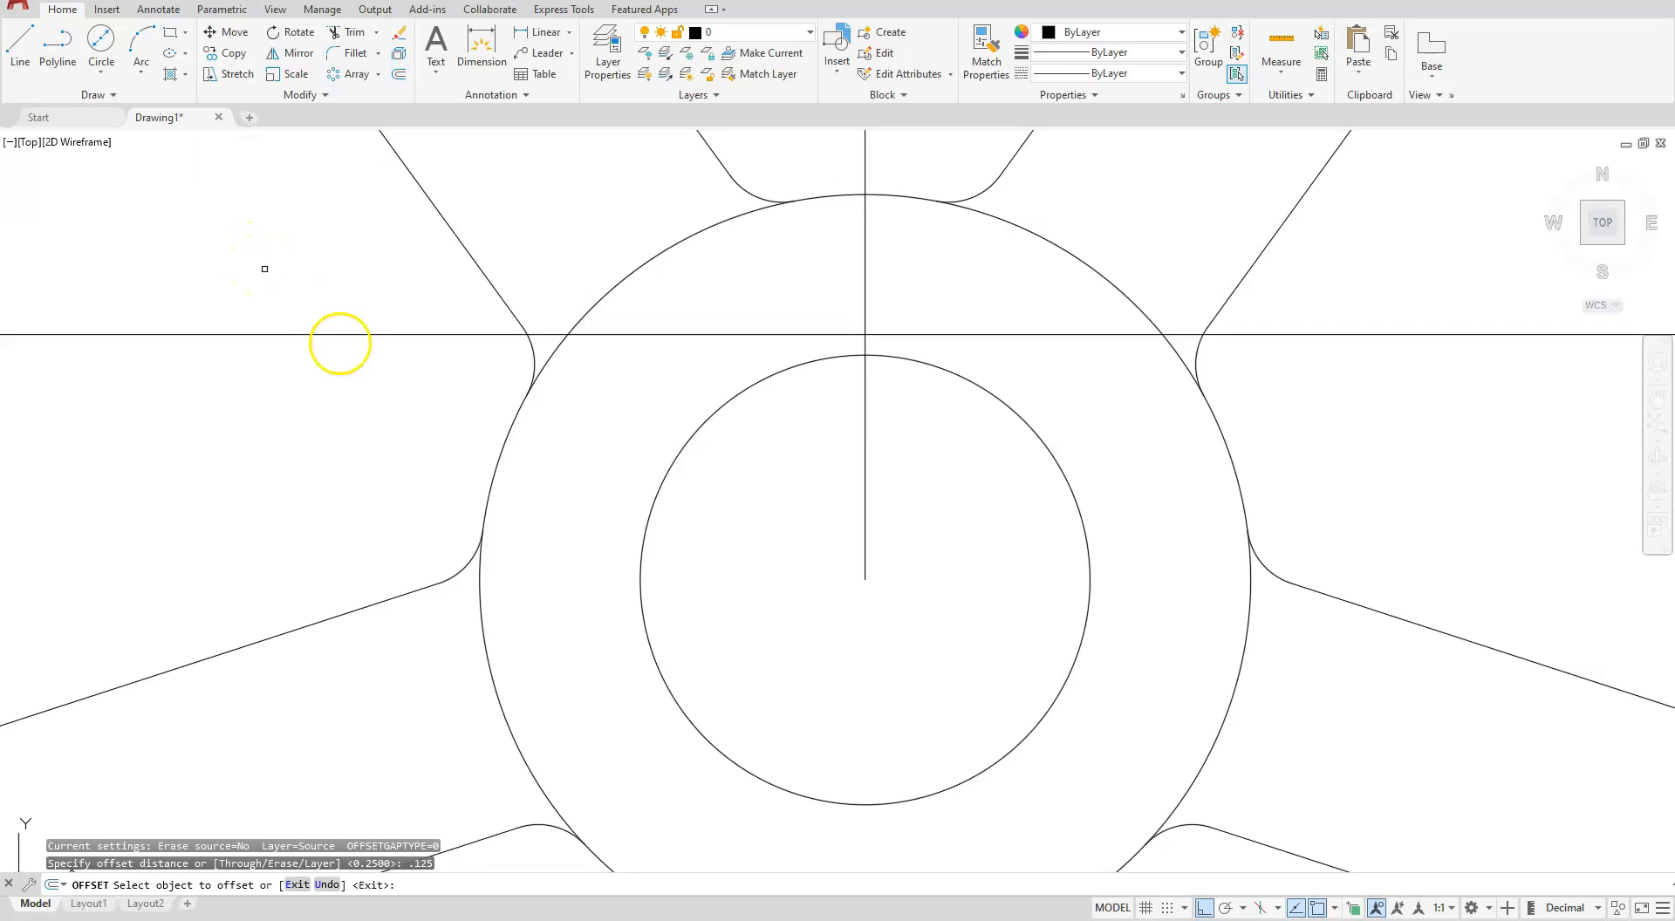
pyautogui.click(863, 448)
pyautogui.click(804, 451)
pyautogui.click(863, 455)
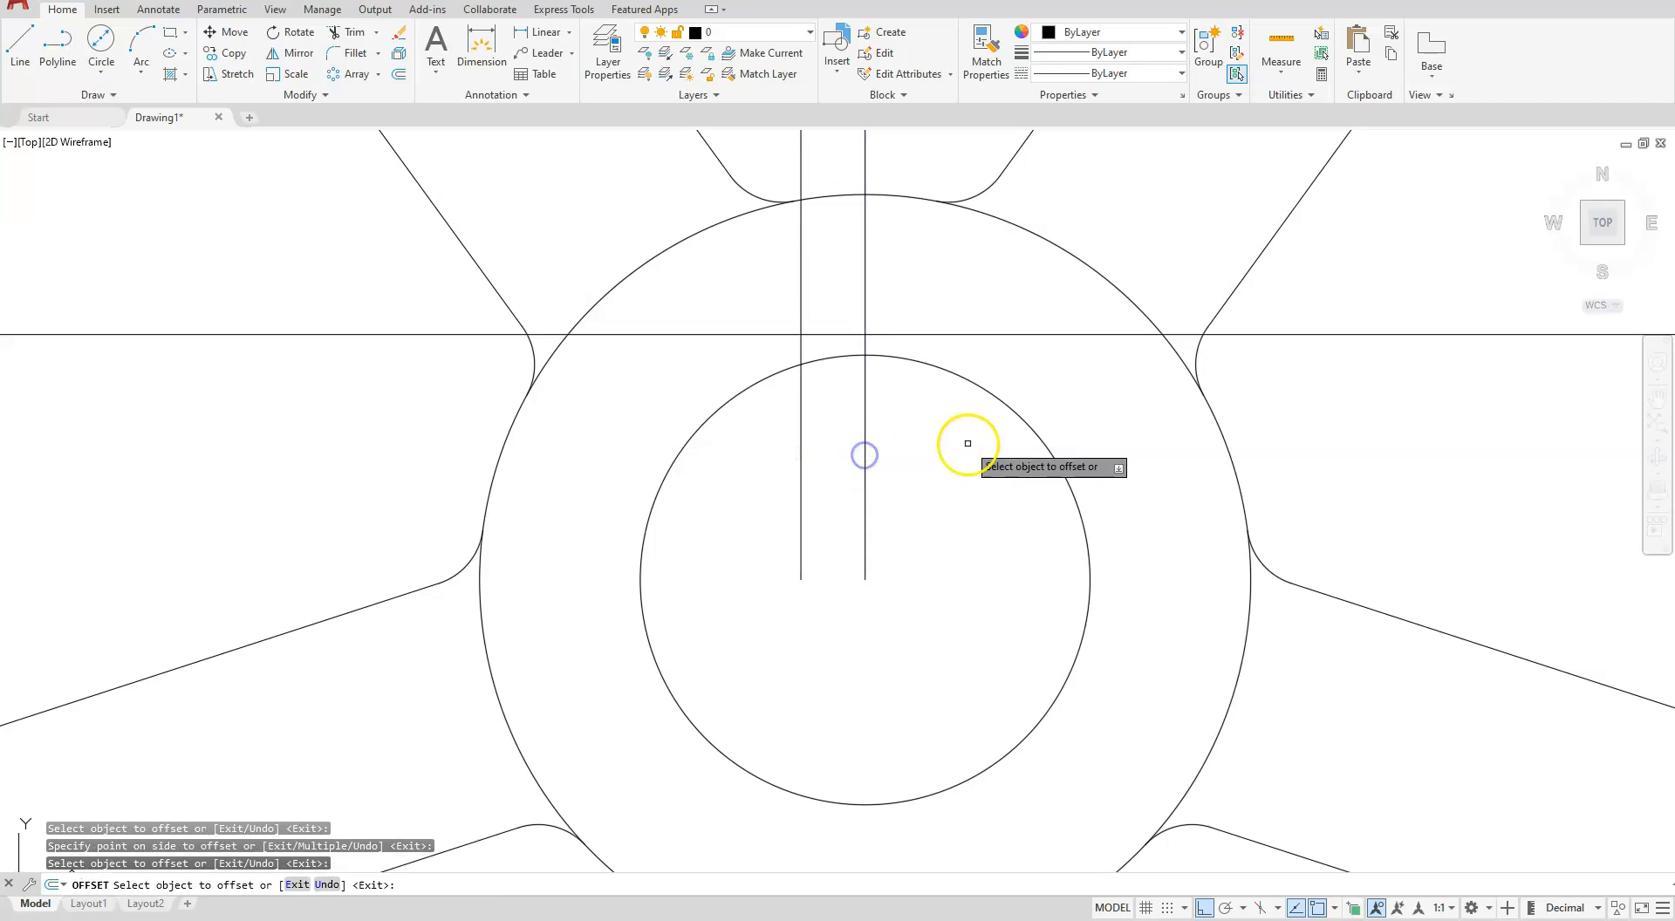
pyautogui.click(866, 443)
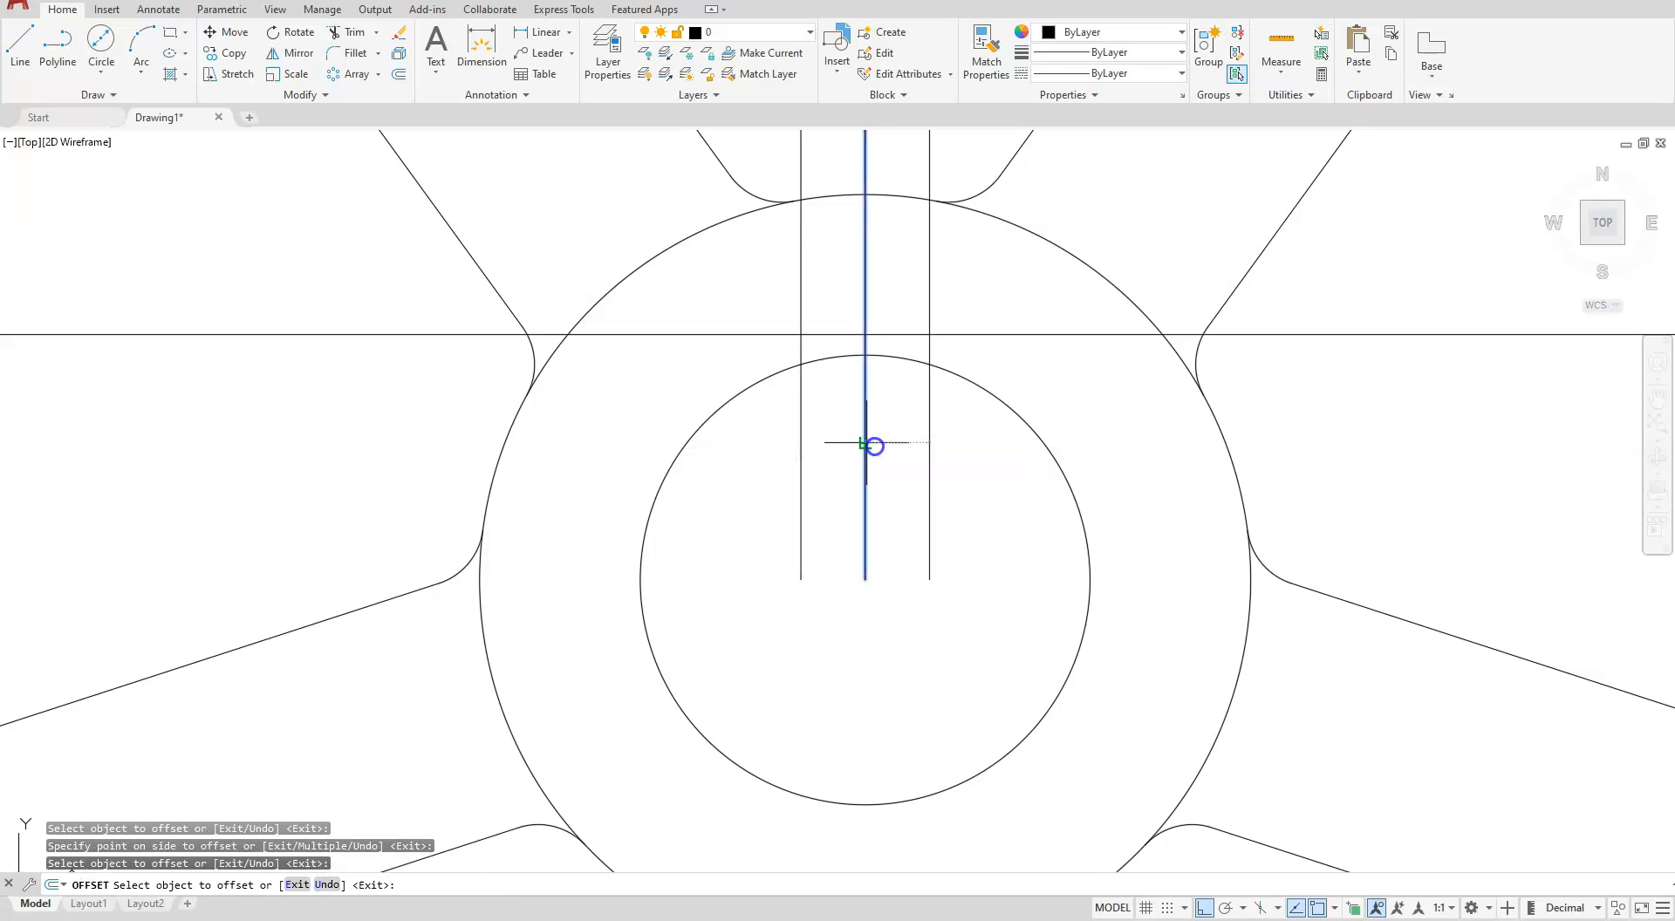
pyautogui.click(956, 445)
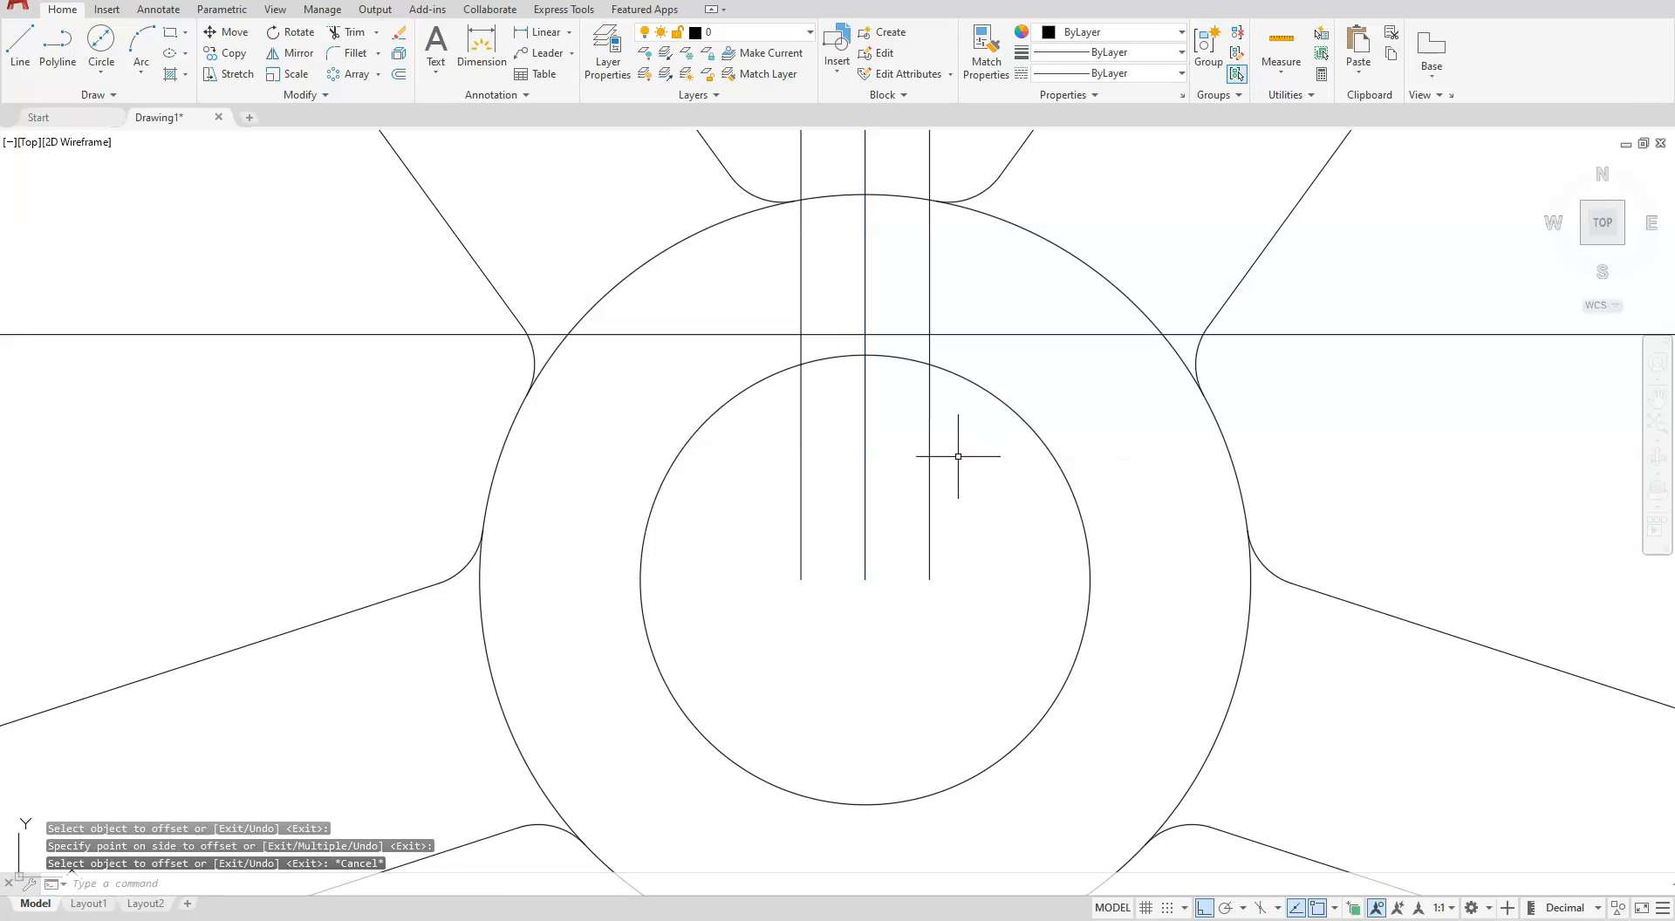
# Delete the keyway's centreline ray running up from the bore's centre.
pyautogui.press('Escape')
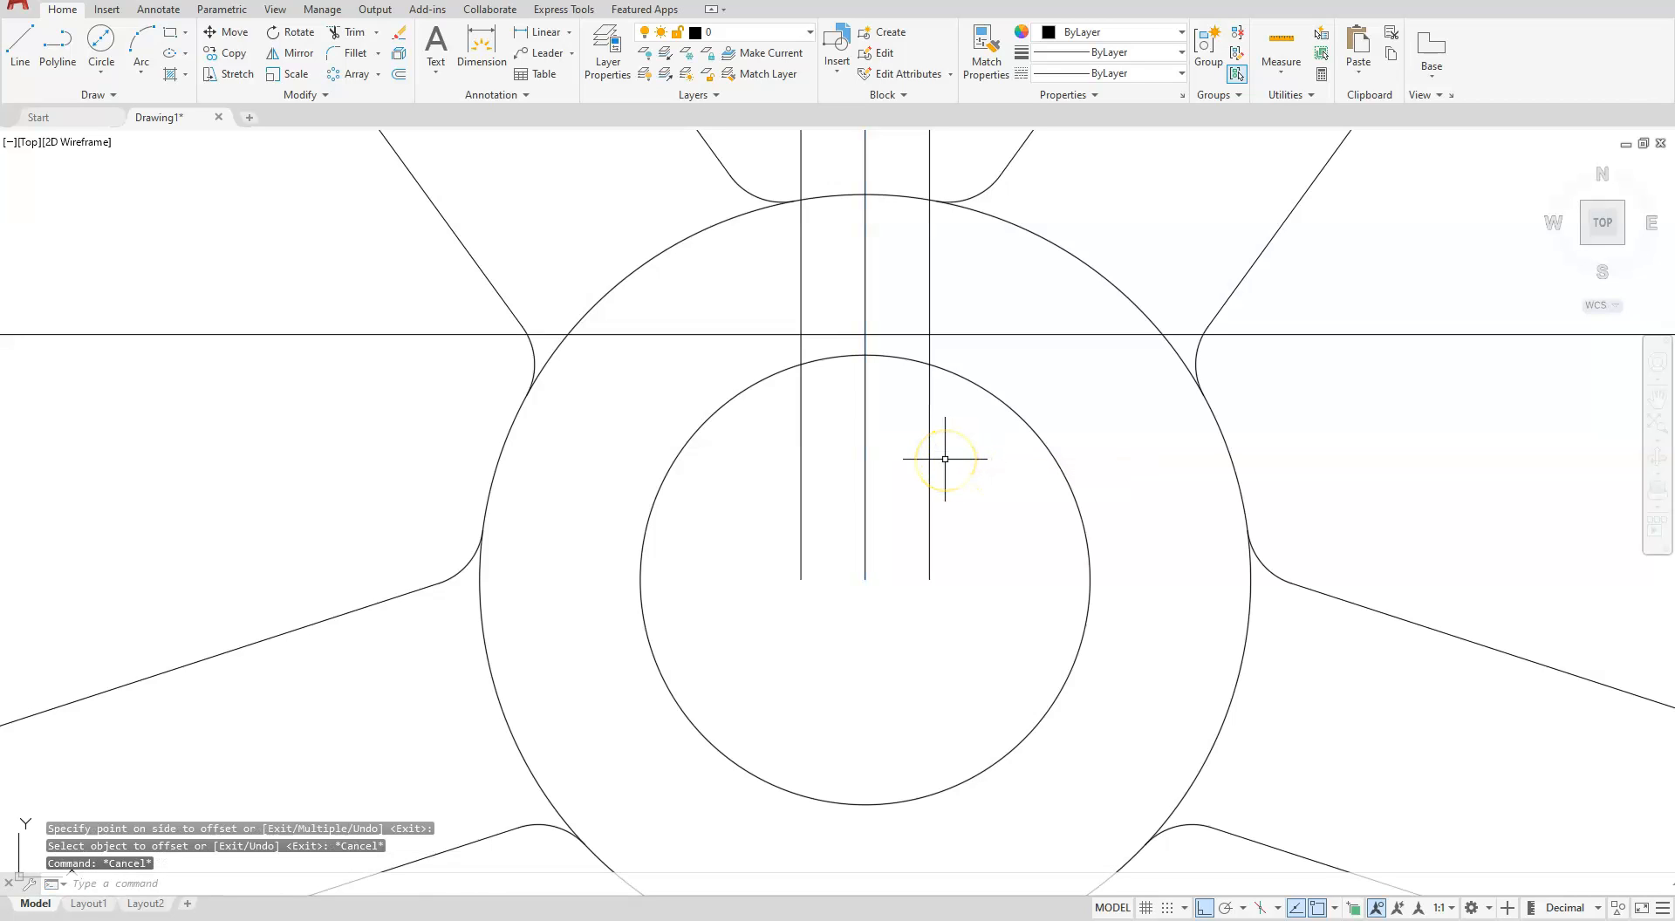
pyautogui.scroll(-4, 862, 384)
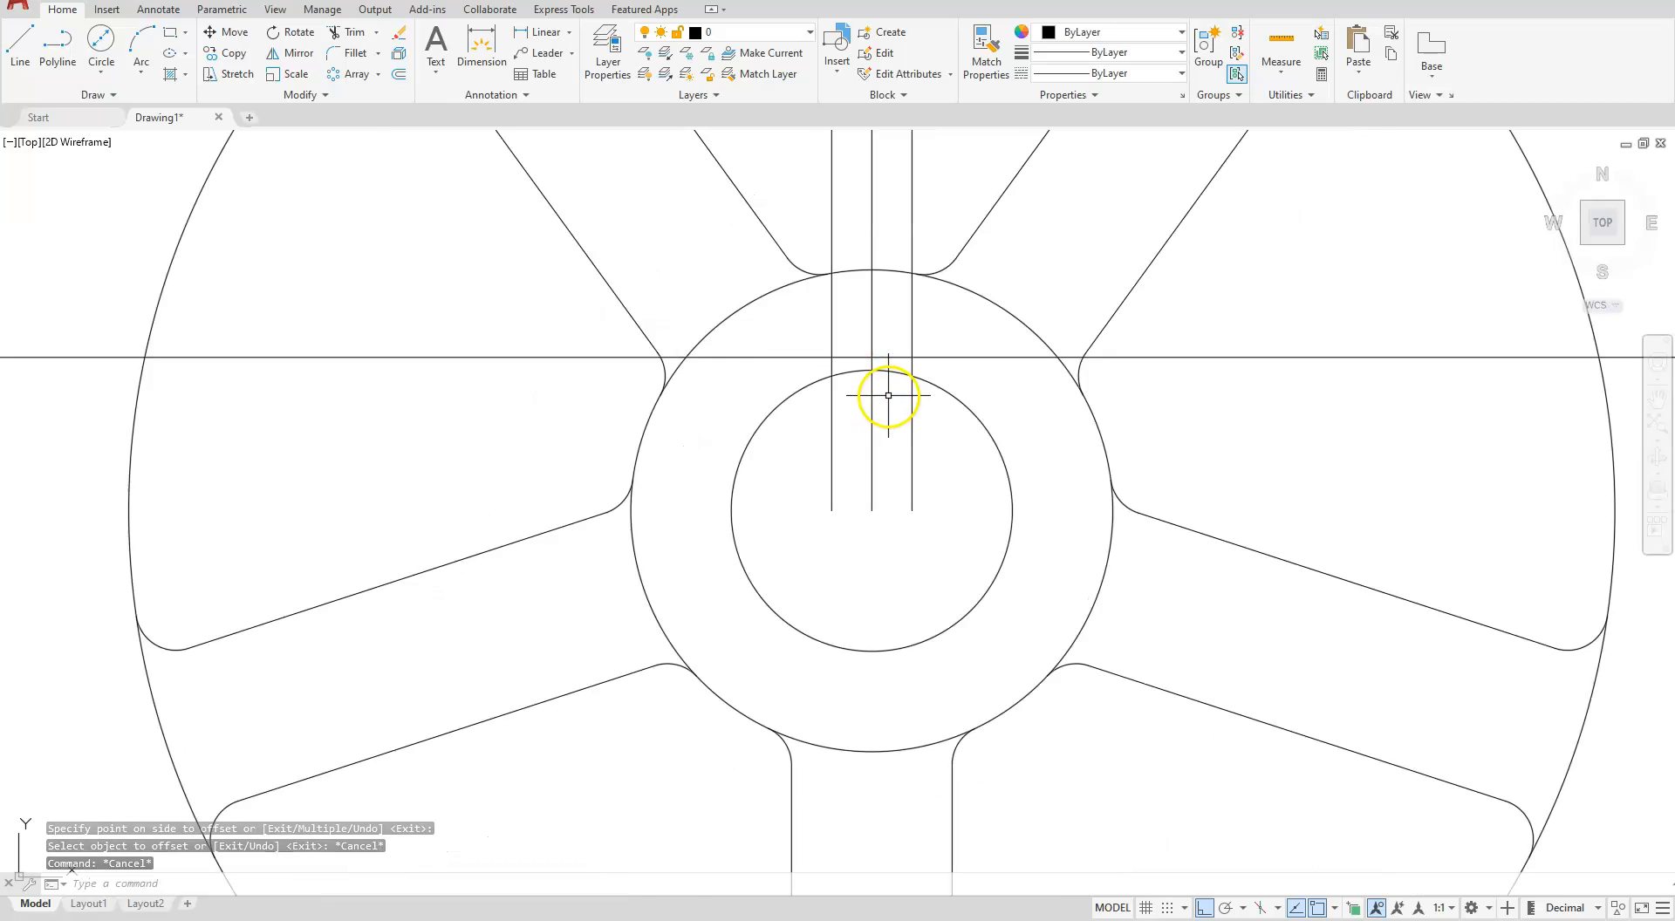
pyautogui.scroll(4, 777, 374)
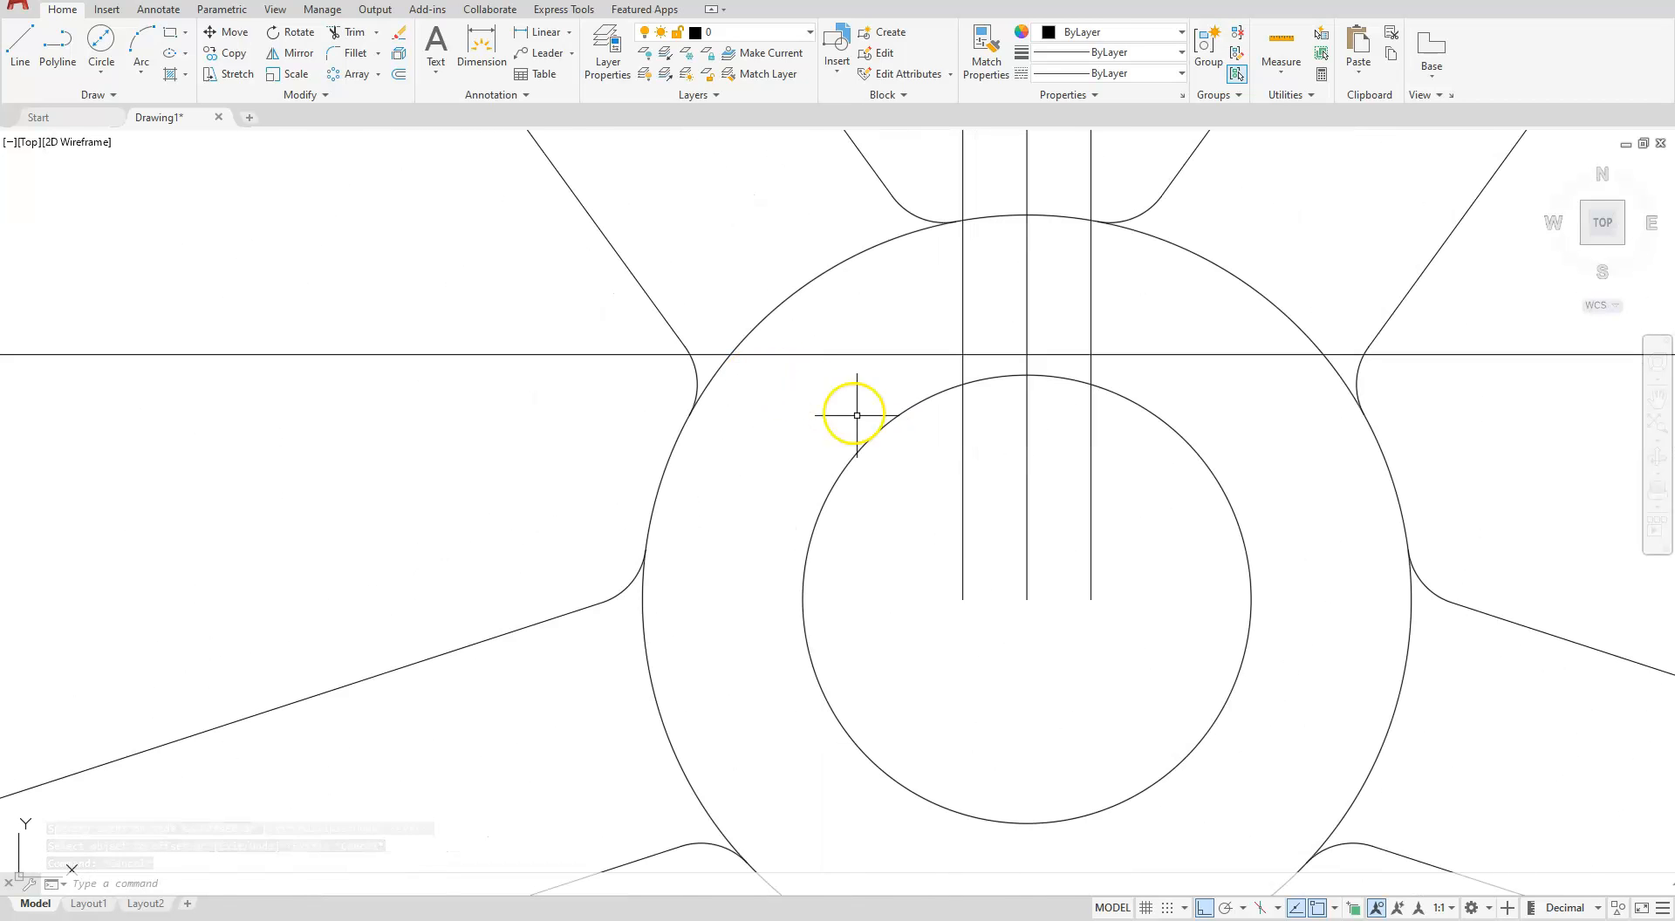
pyautogui.click(1027, 488)
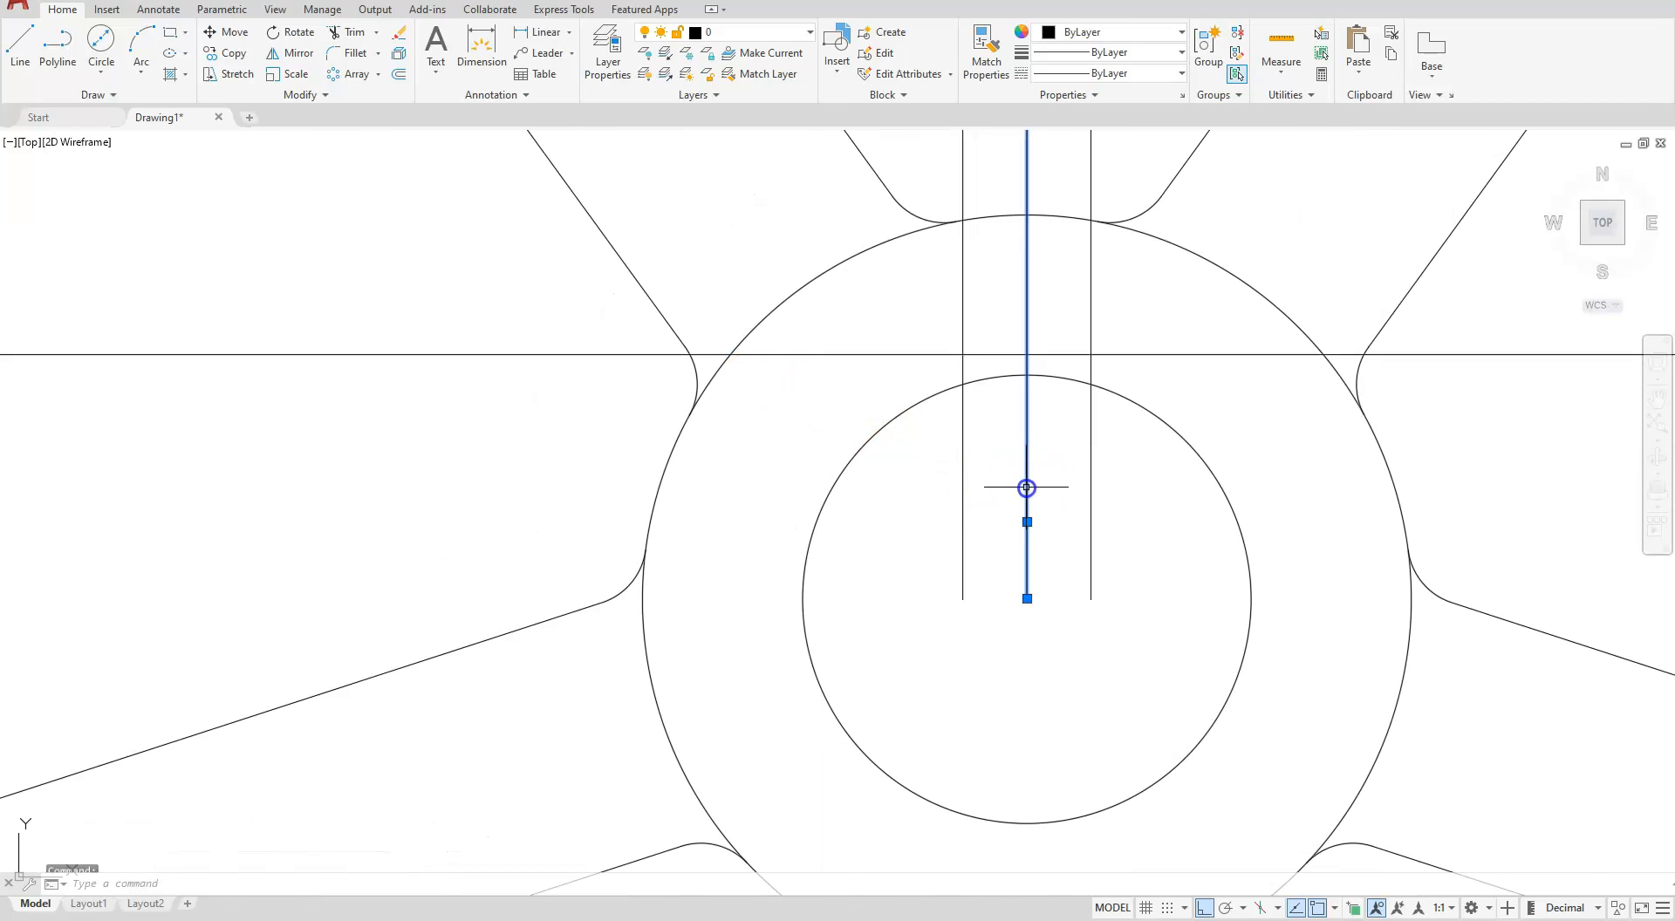
pyautogui.press('Delete')
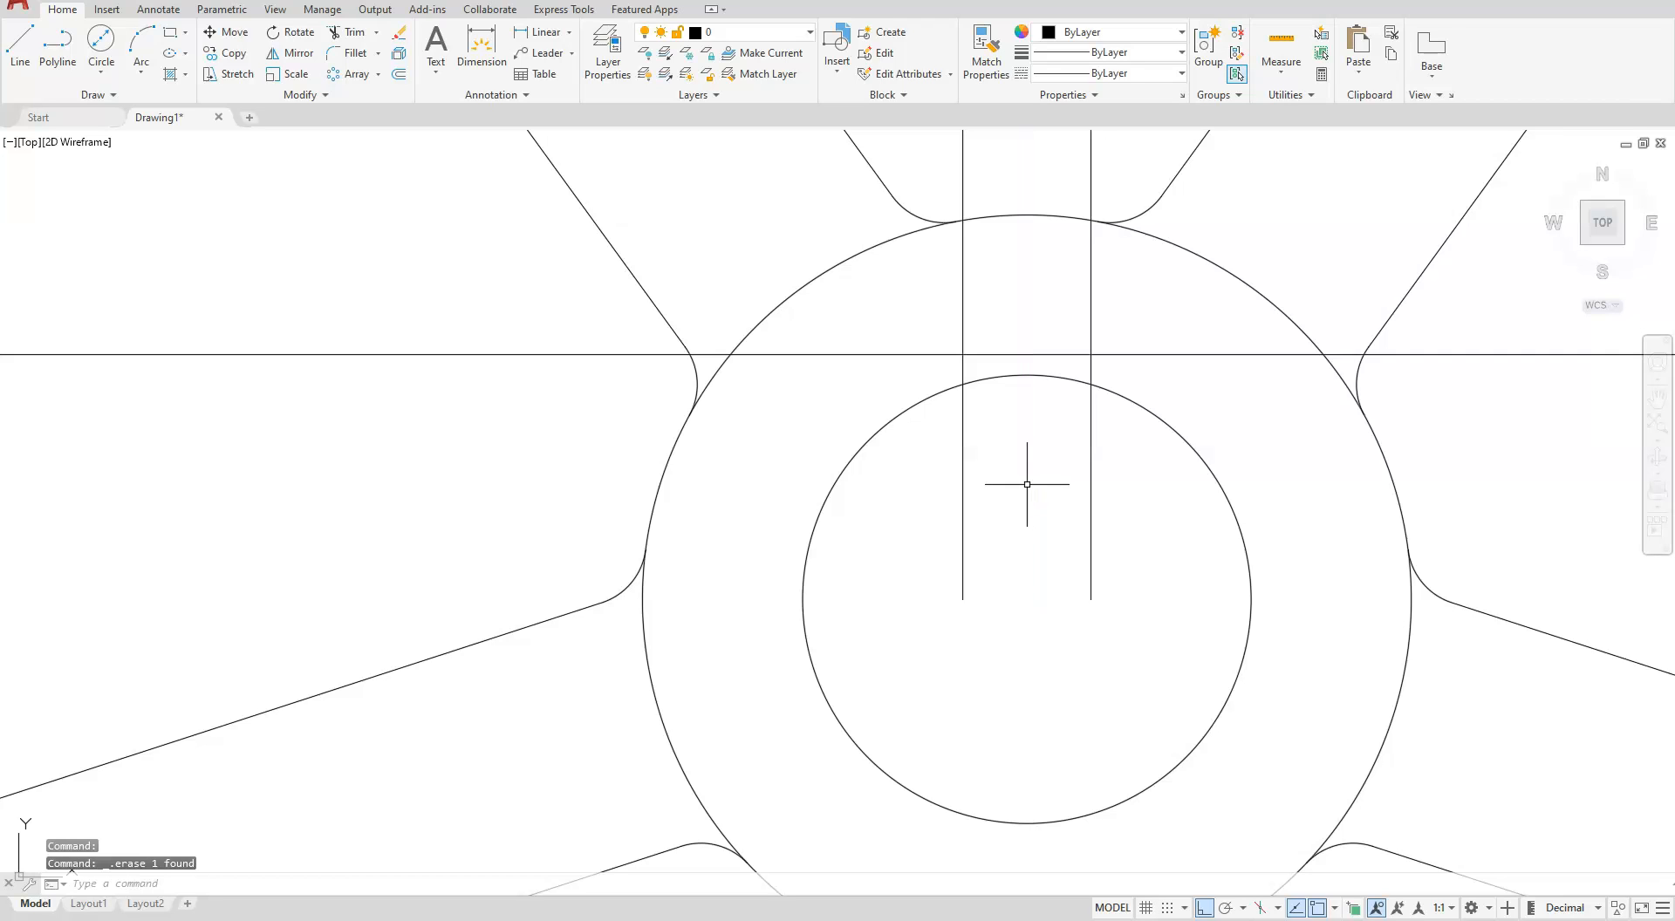
# Trim the two keyway side rays inside the bore, using both rays, the horizontal line and the bore circle as cutting edges.
pyautogui.click(345, 32)
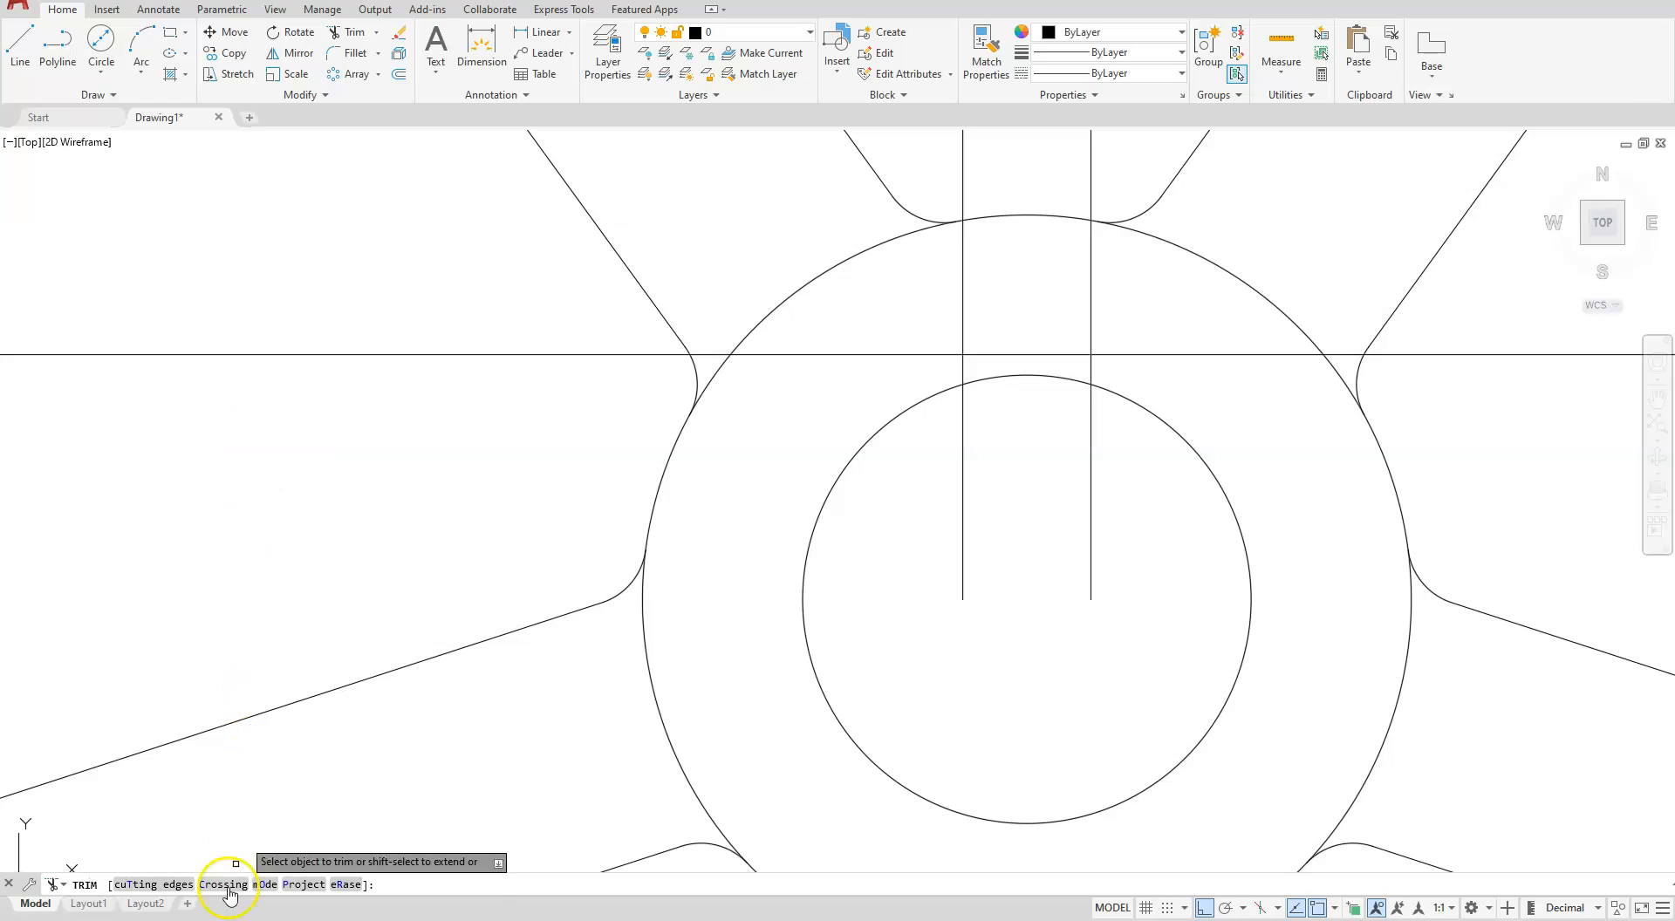
pyautogui.click(138, 886)
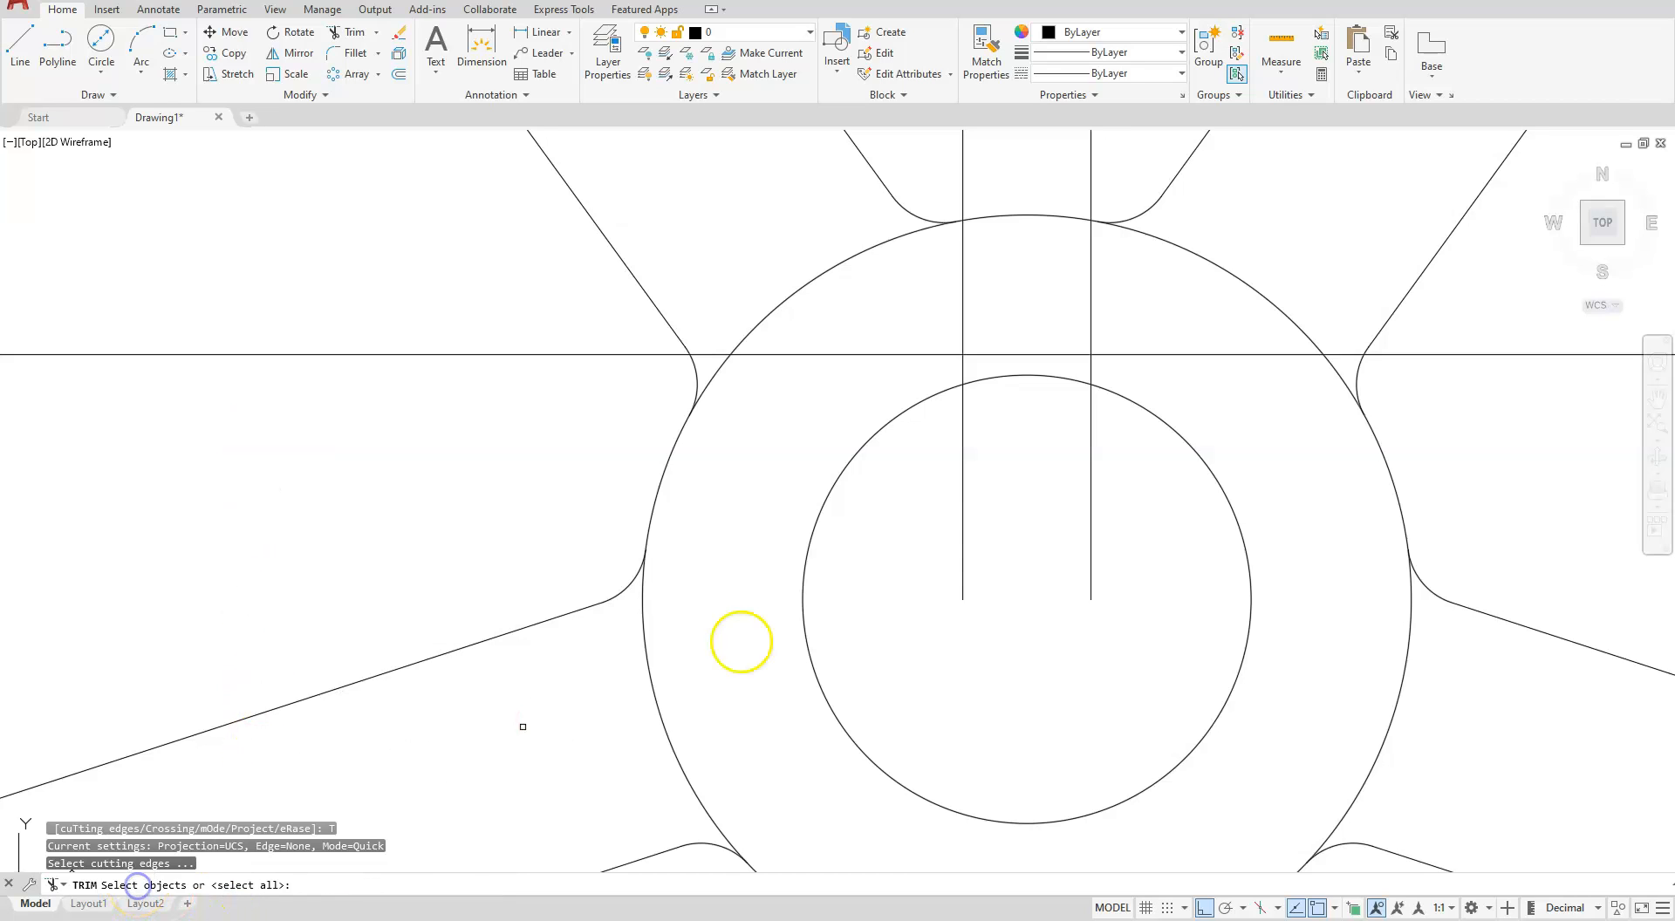
pyautogui.click(1141, 481)
pyautogui.click(968, 585)
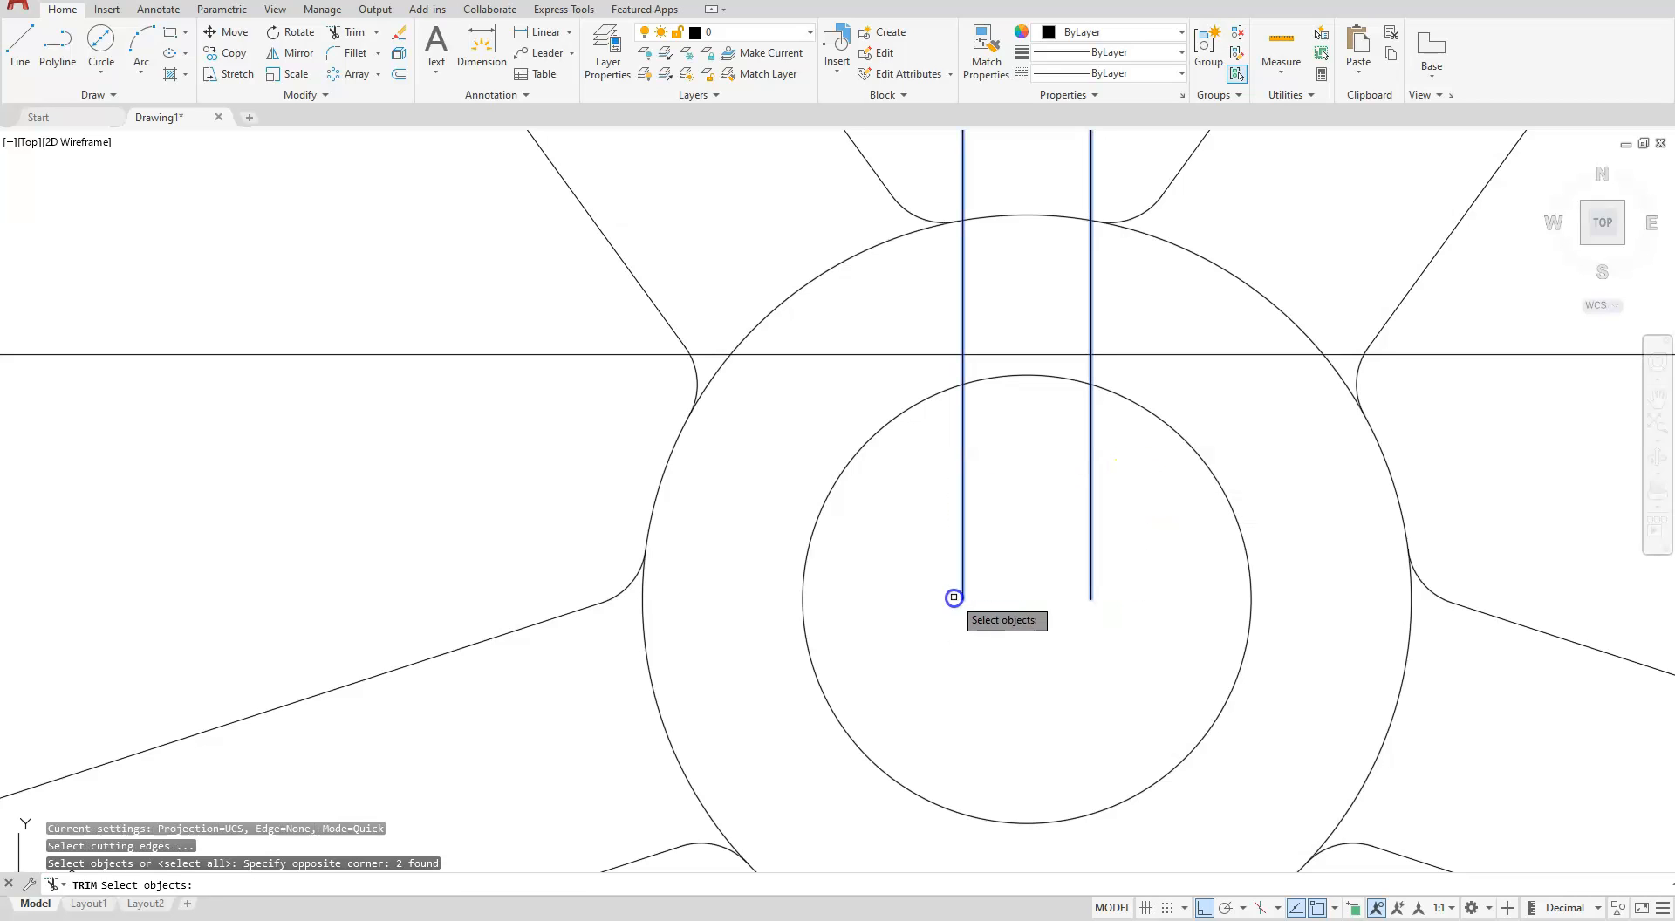
pyautogui.click(978, 353)
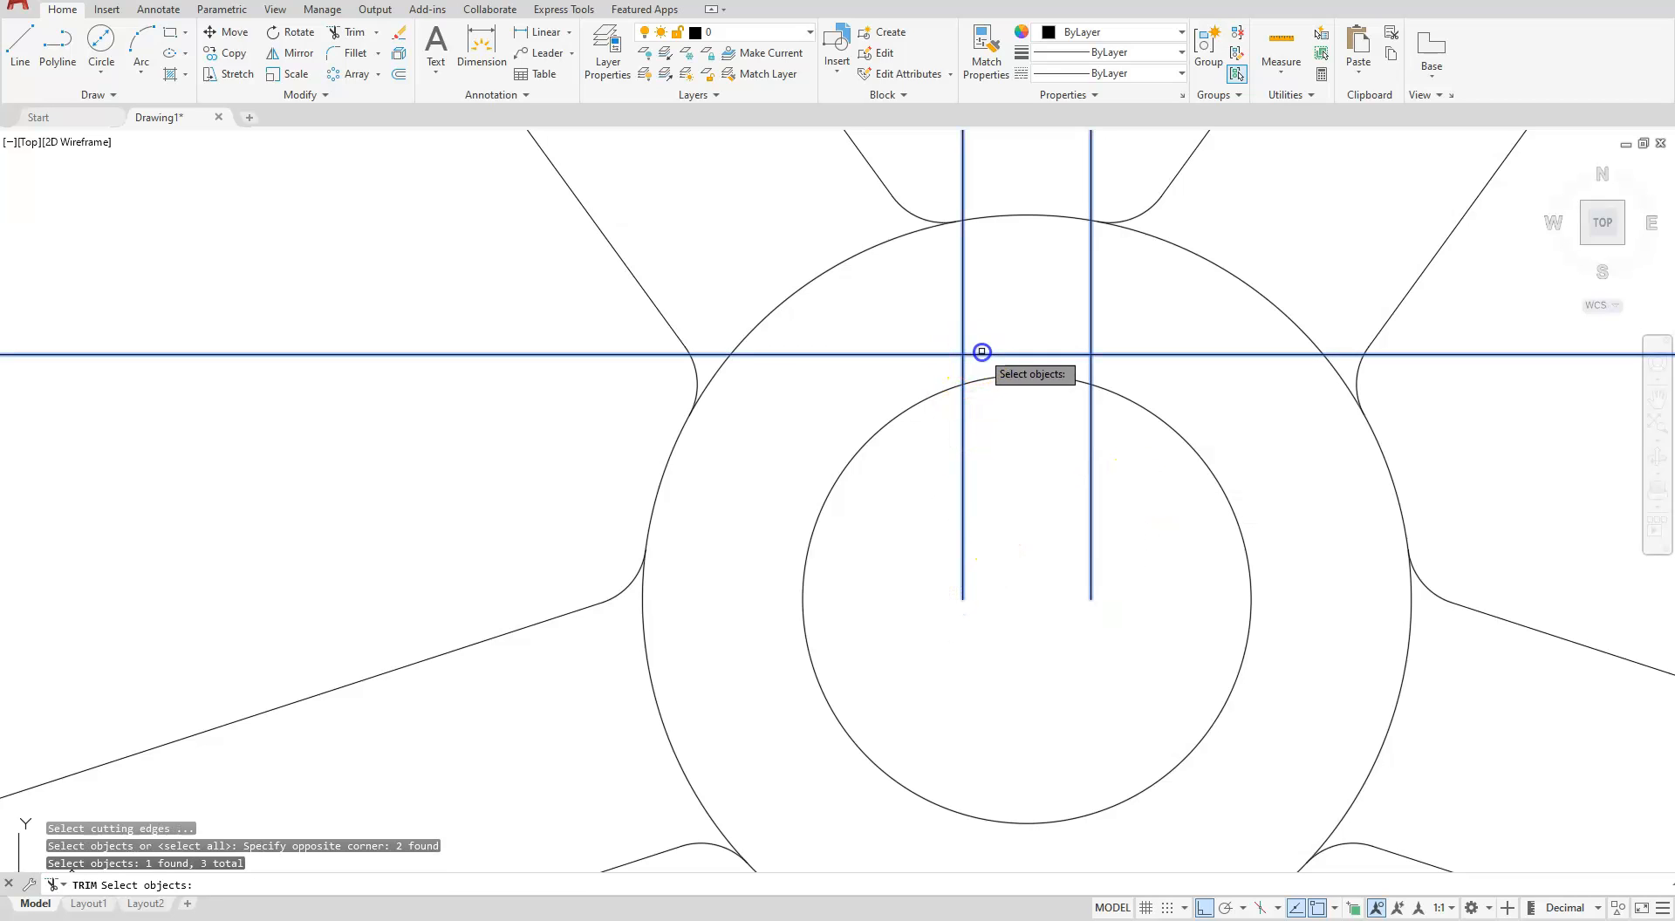
pyautogui.click(1026, 378)
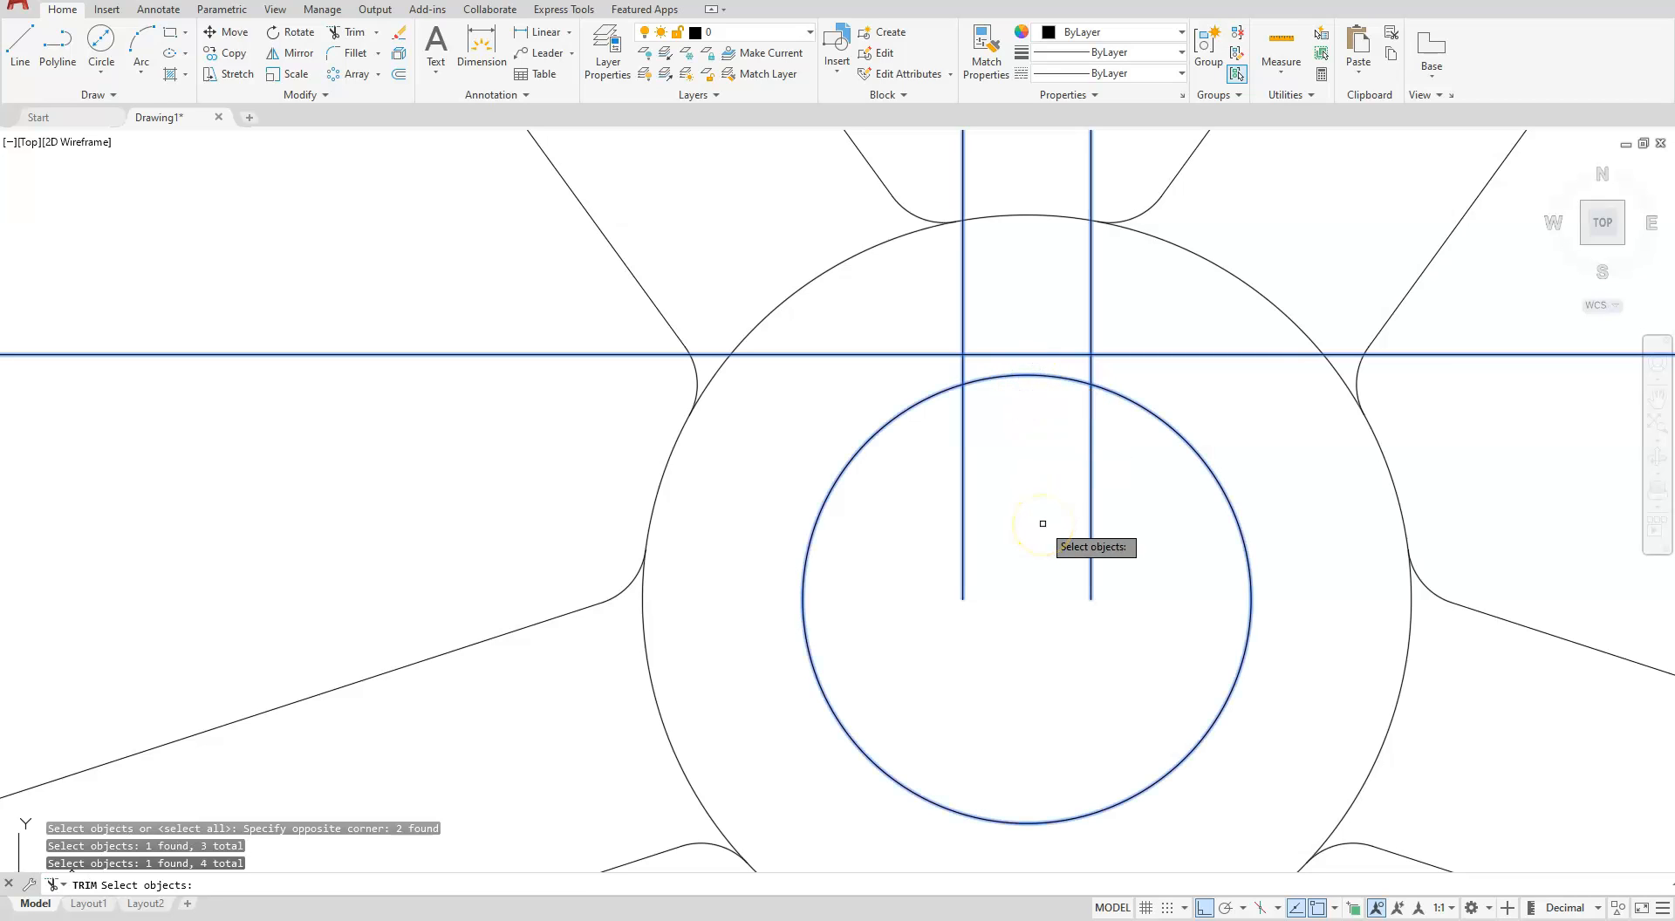
pyautogui.press('Return')
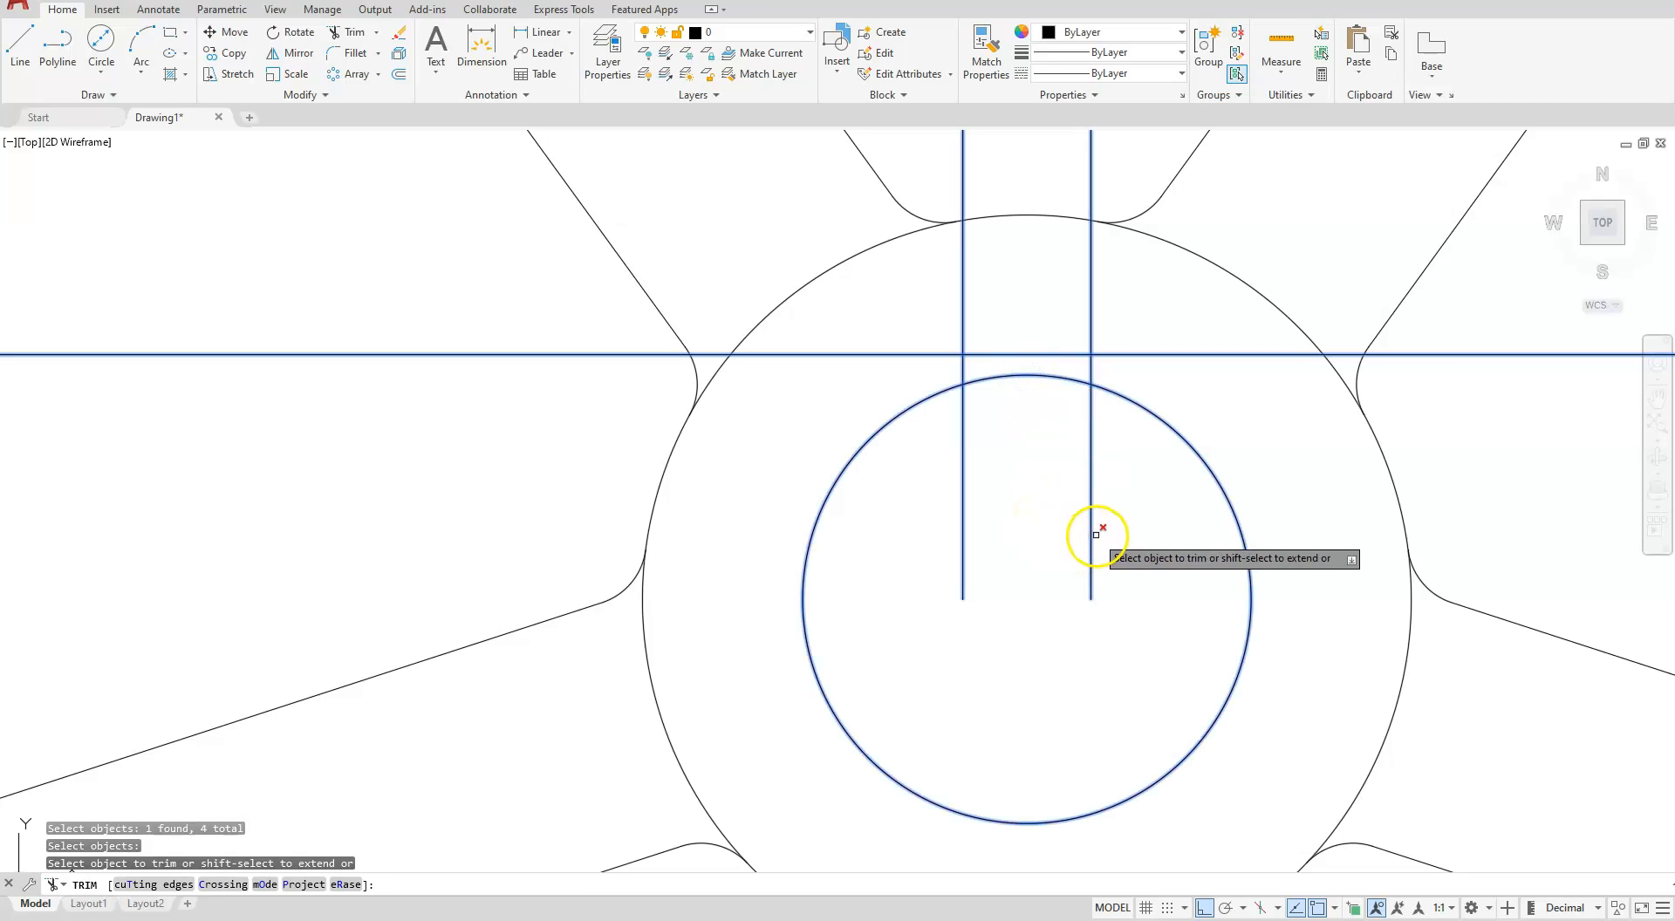
pyautogui.click(1088, 538)
pyautogui.press('Return')
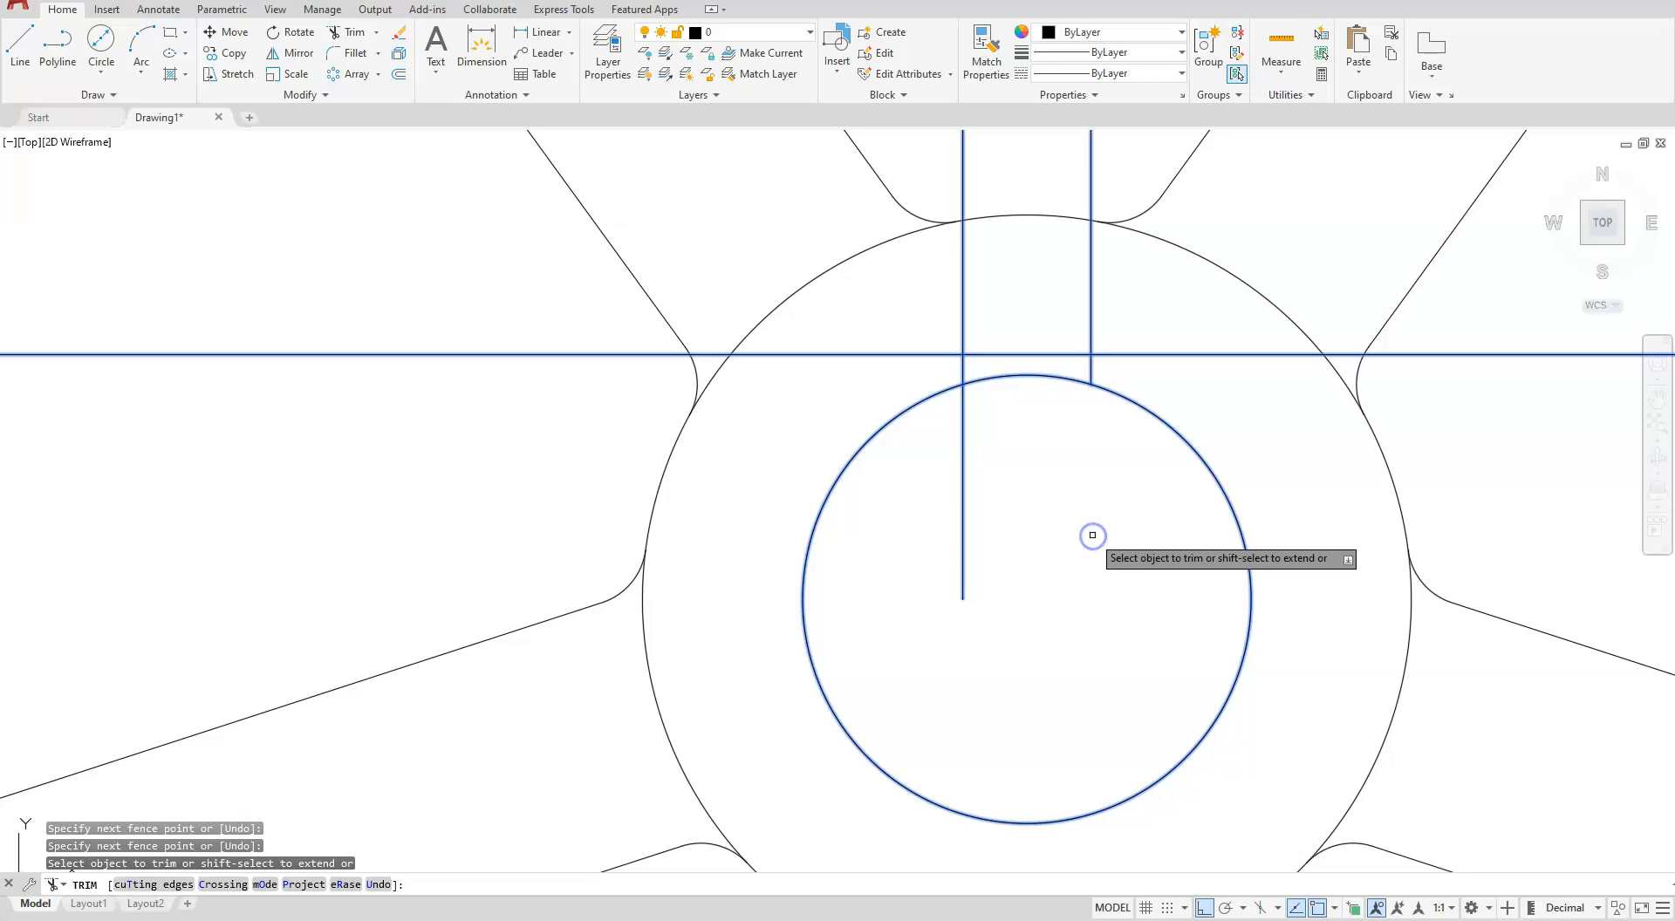
pyautogui.click(960, 527)
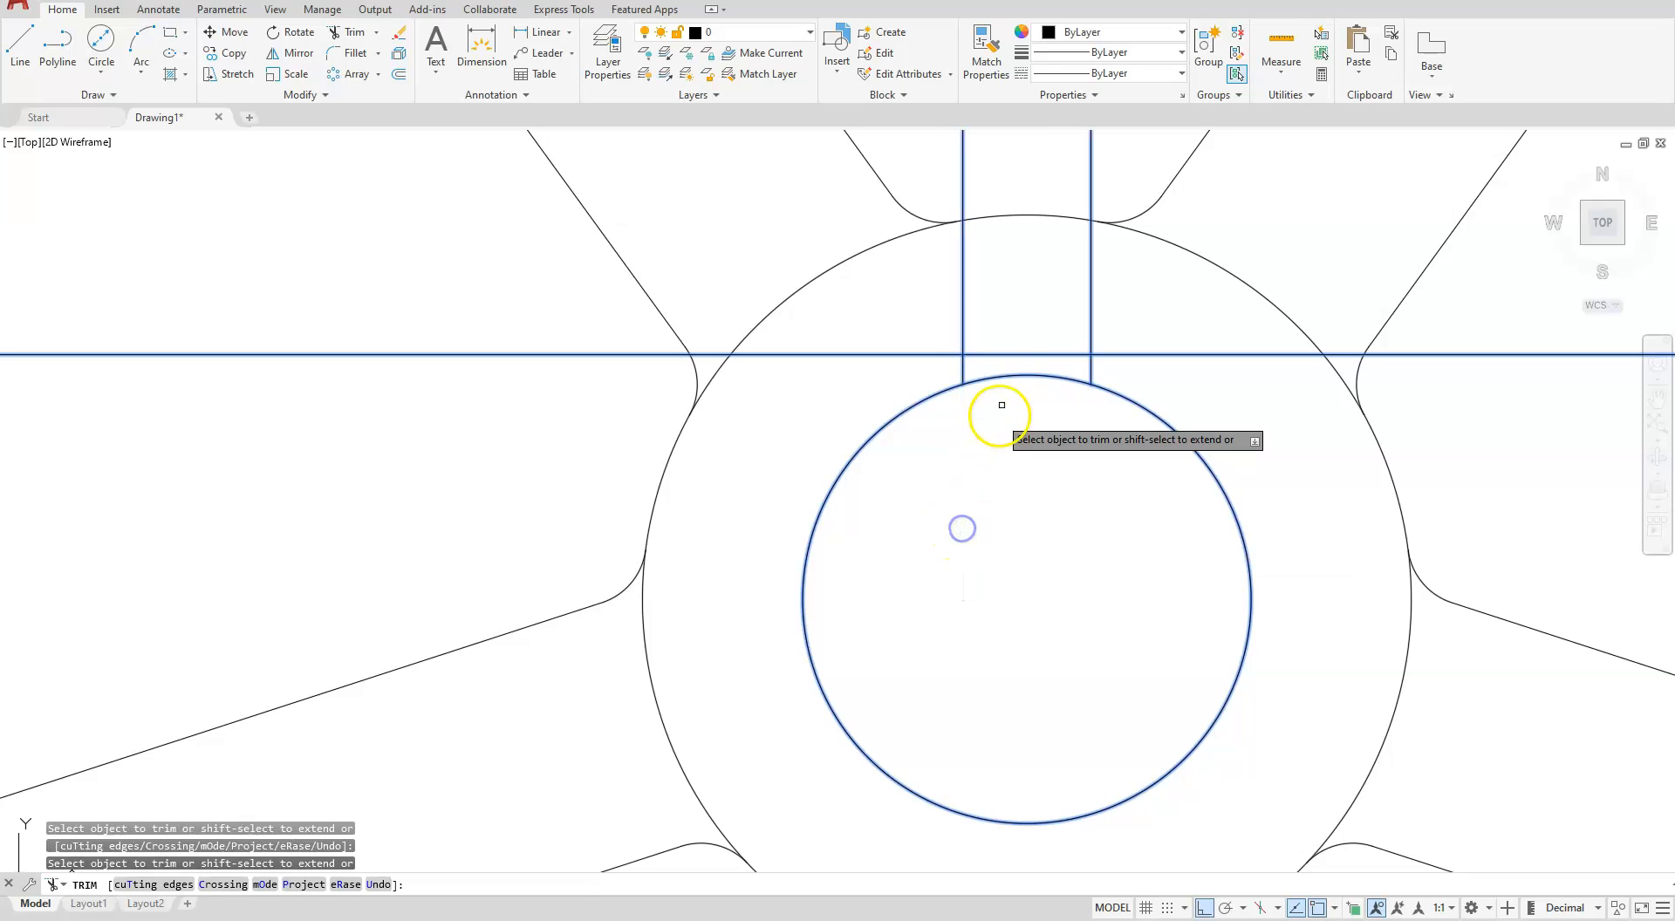
# Trim the bore arc between the keyway sides and the excess horizontal and vertical lines beyond the keyway's top corners.
pyautogui.click(1003, 377)
pyautogui.click(853, 355)
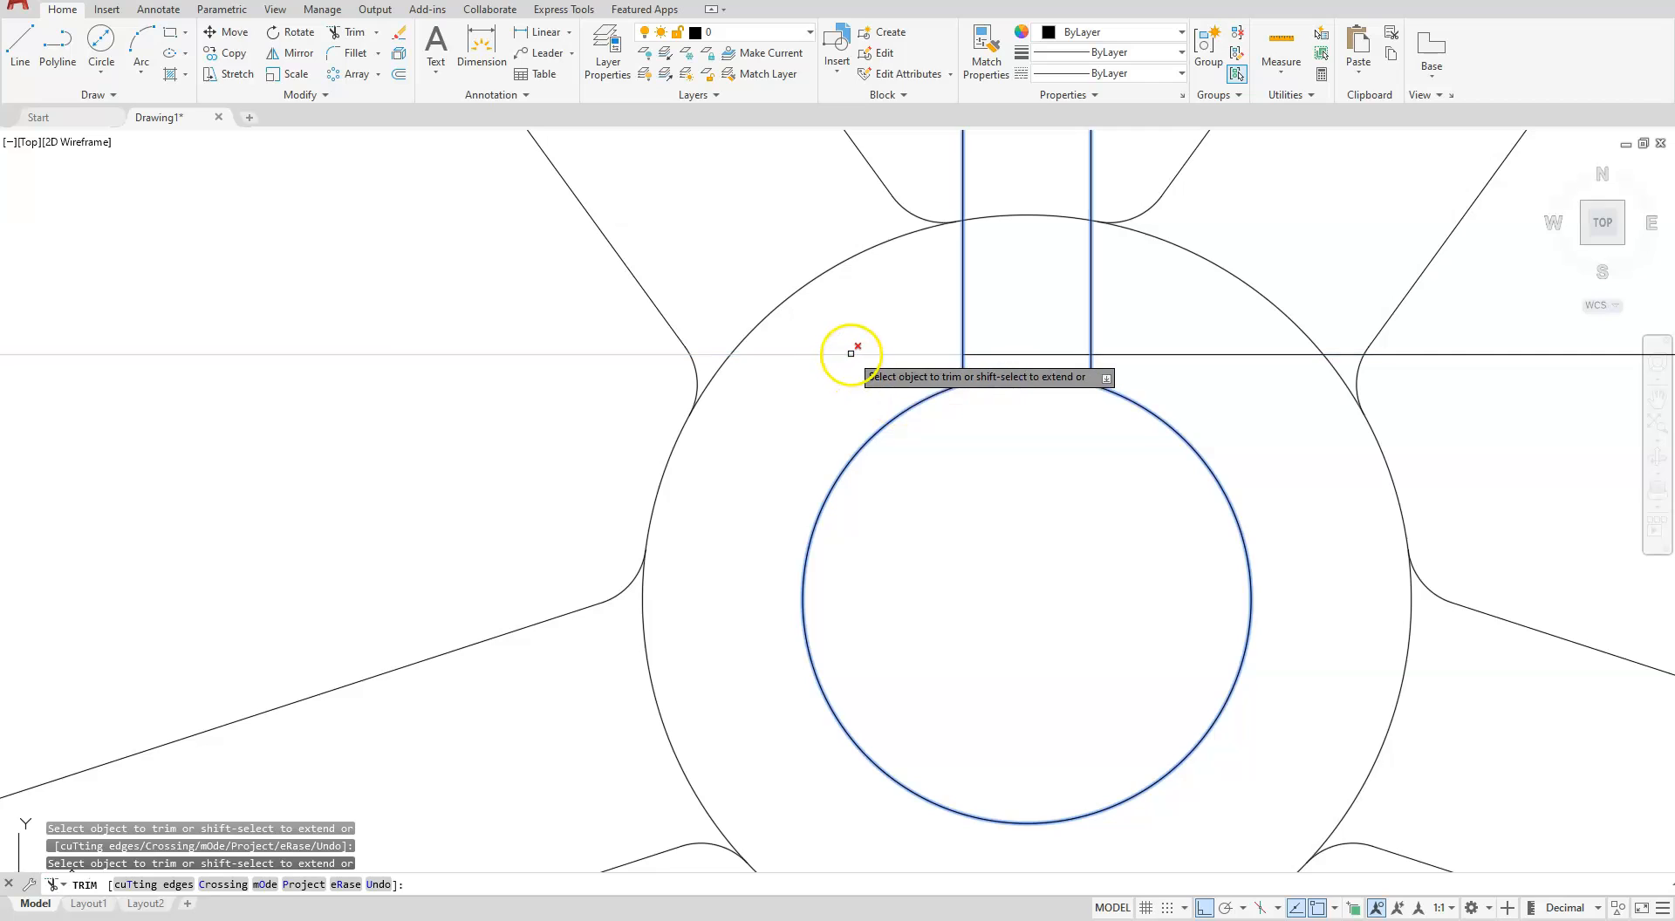
pyautogui.click(1102, 362)
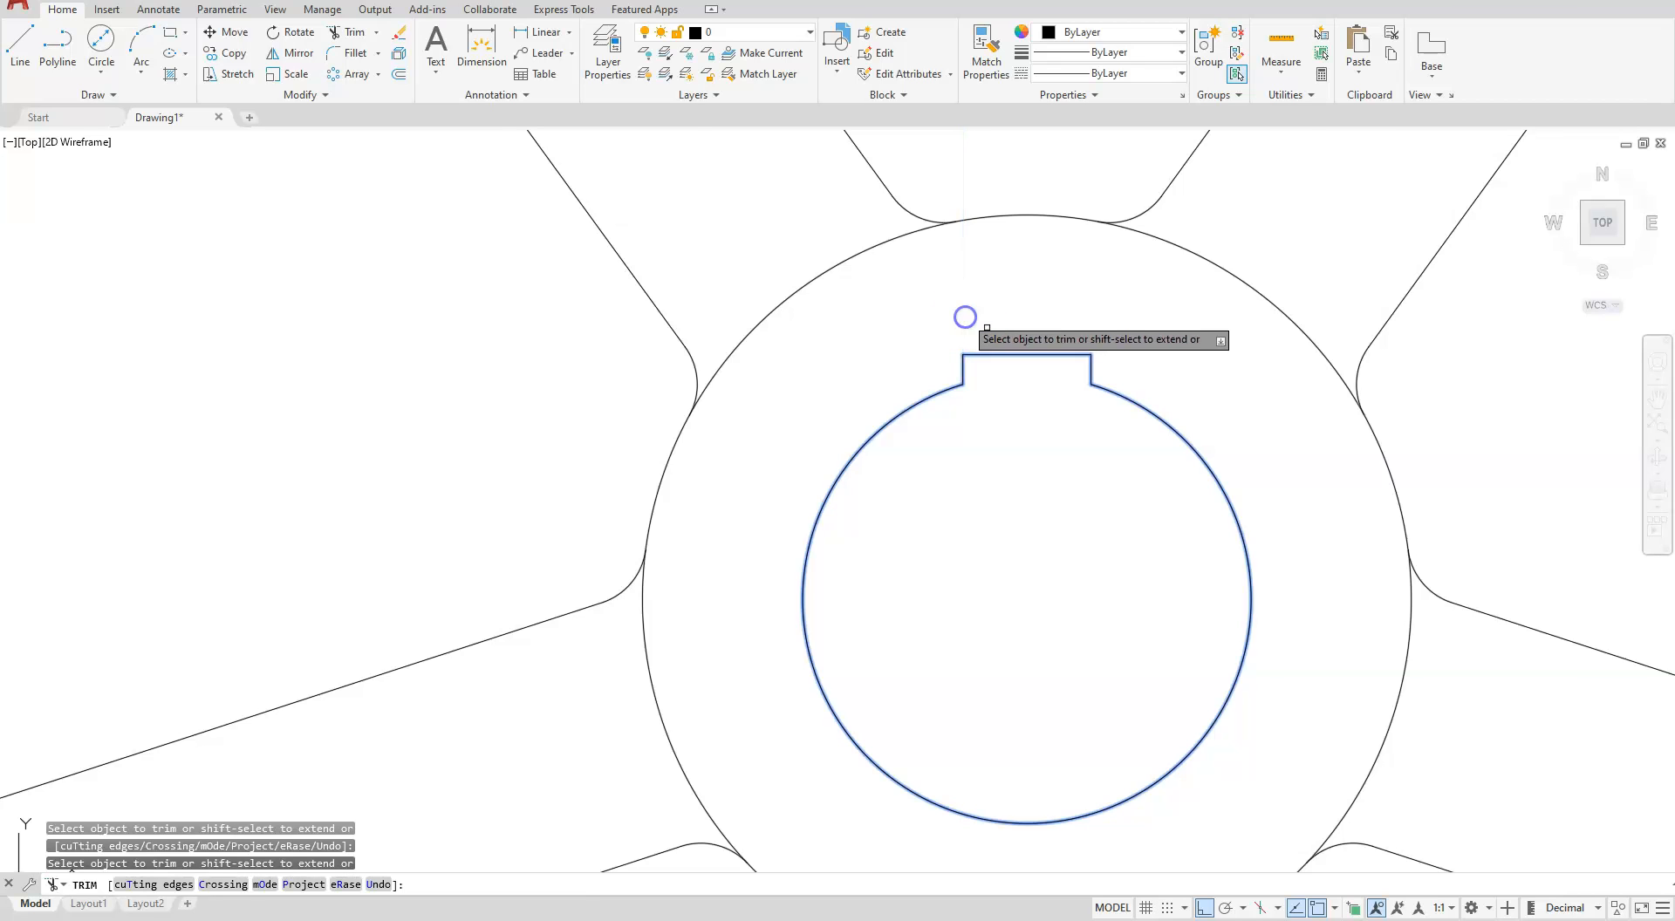
pyautogui.scroll(-8, 1003, 335)
pyautogui.press('Escape')
pyautogui.press('Escape')
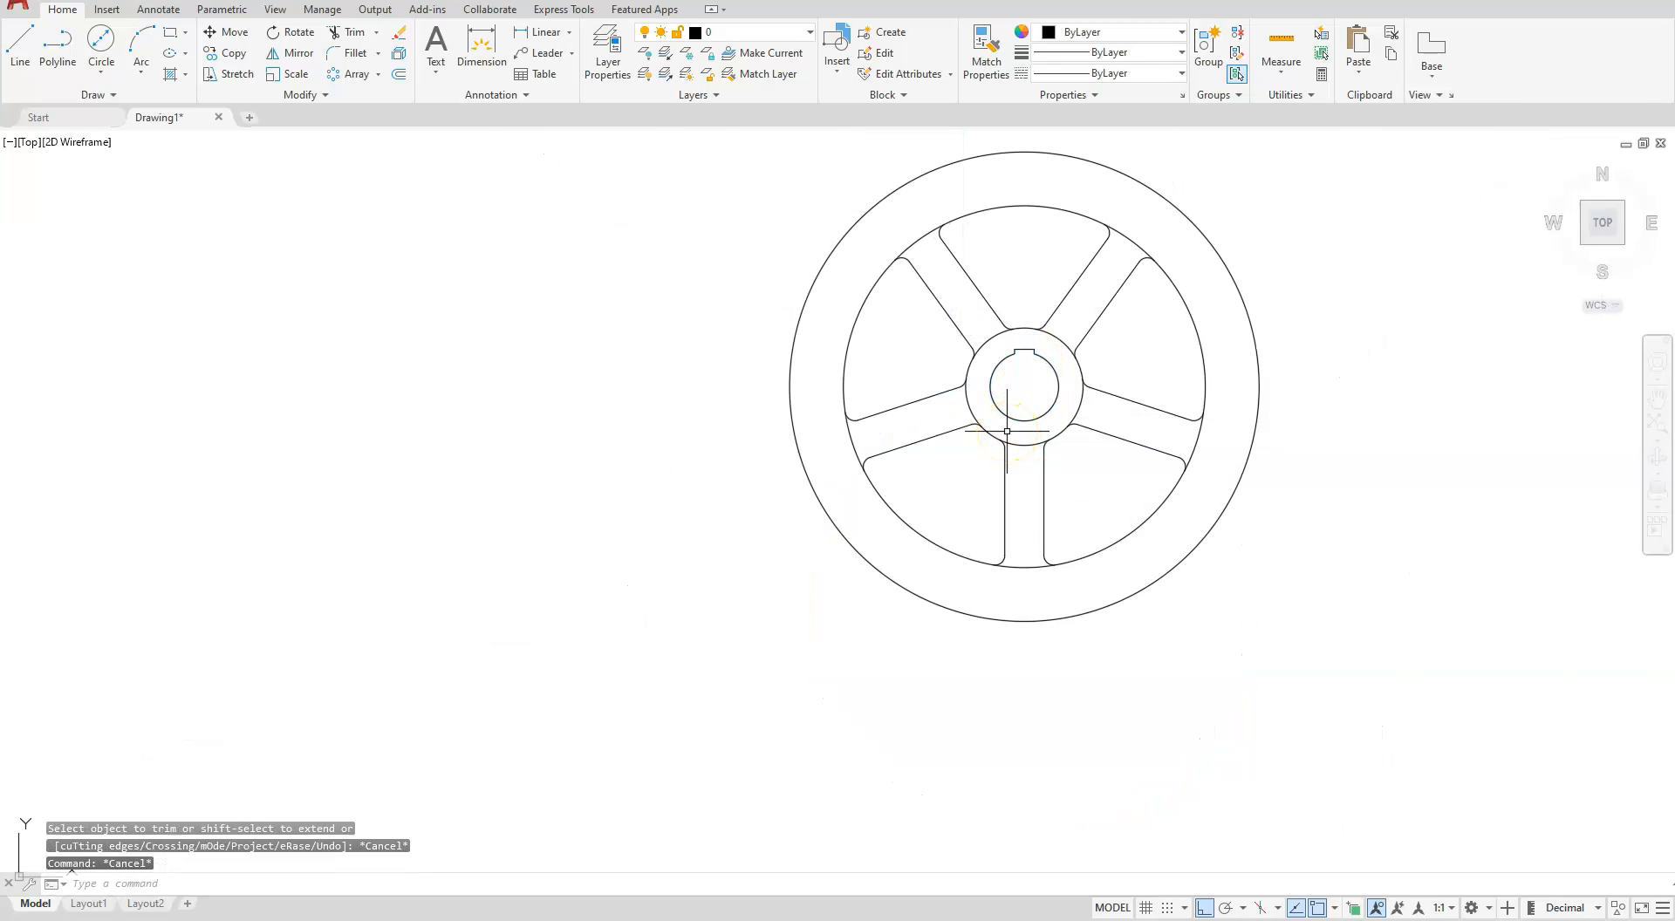
pyautogui.moveTo(997, 431); pyautogui.dragTo(827, 654, button='middle')
pyautogui.scroll(3, 807, 648)
pyautogui.moveTo(905, 721); pyautogui.dragTo(843, 627, button='middle')
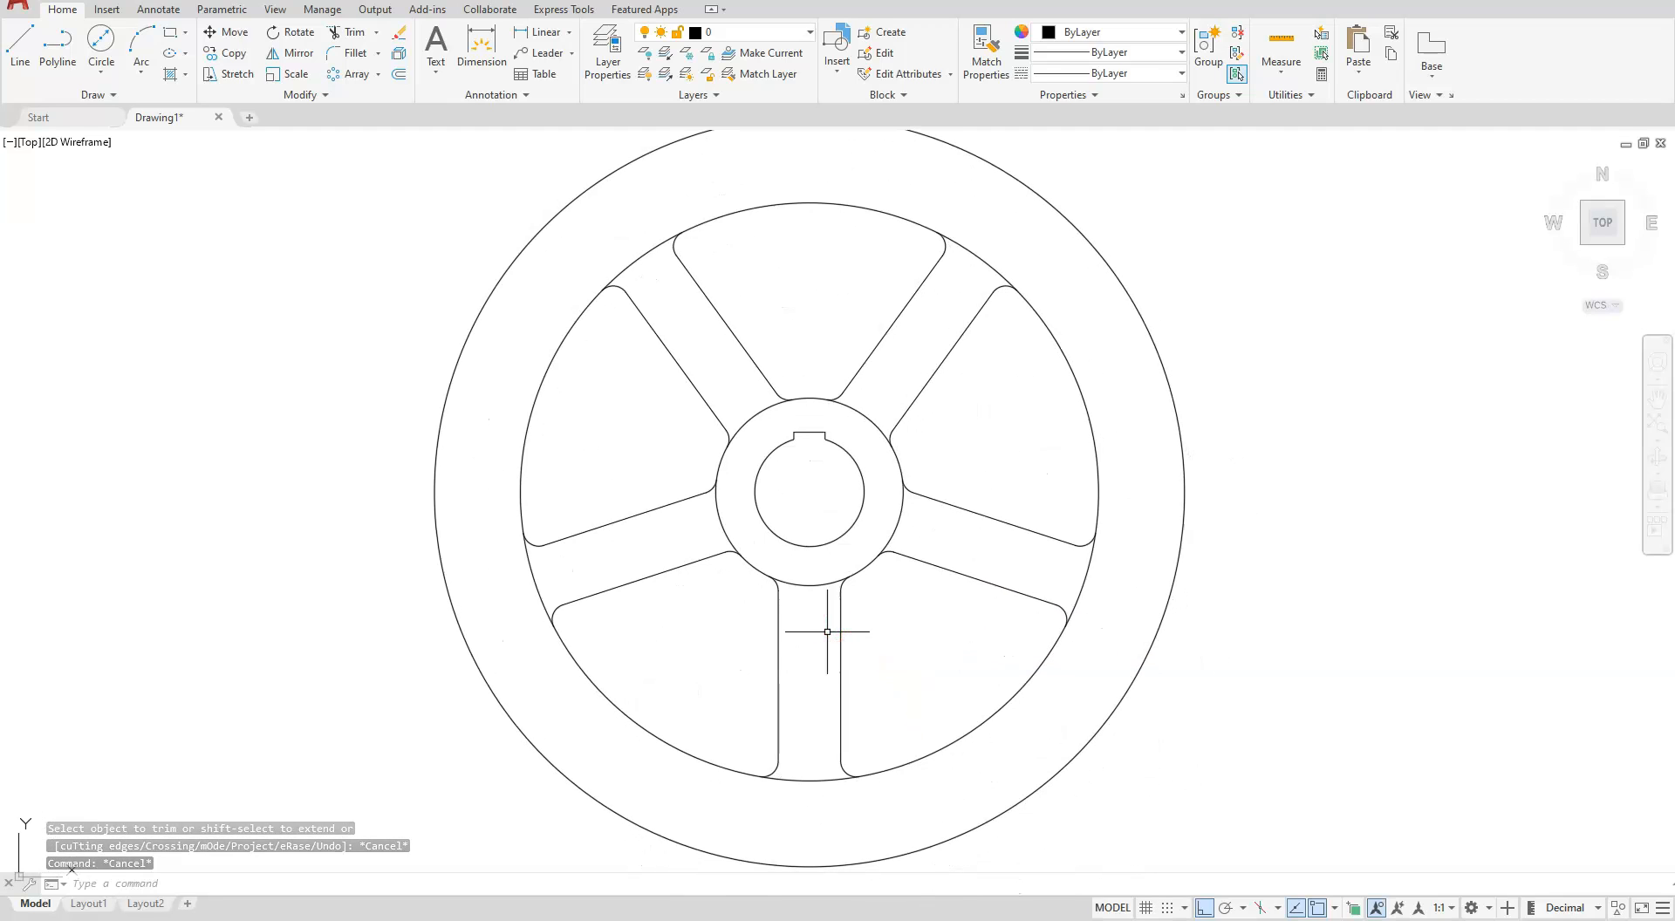